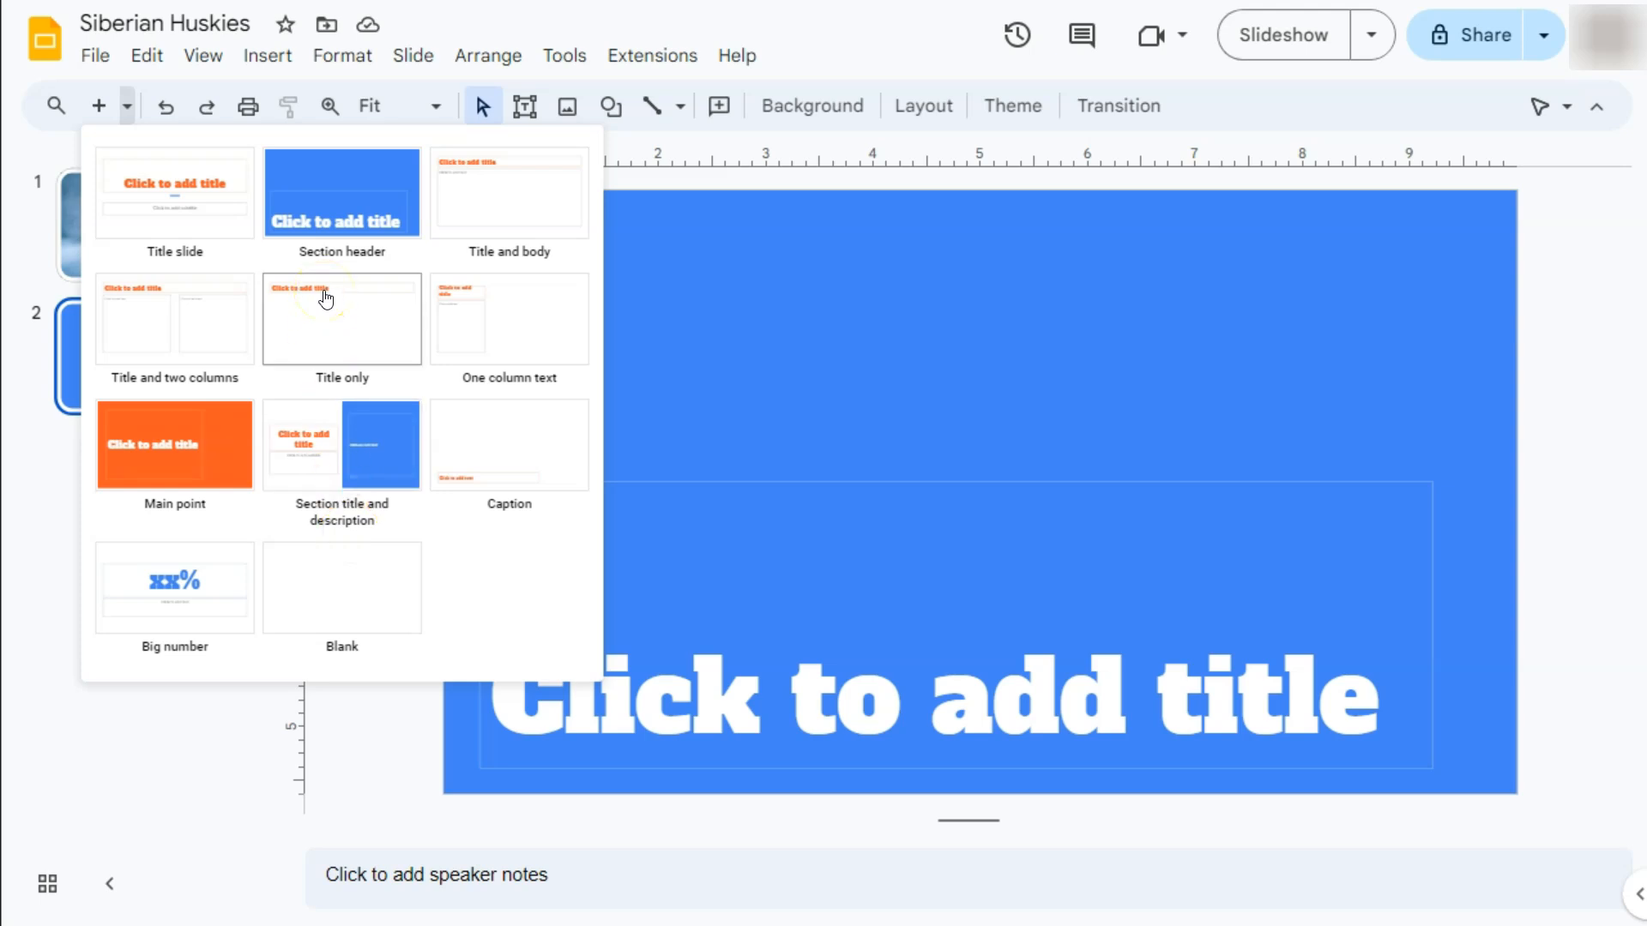
- Add a slide with the Title and two columns layout, followed by a blank slide
{"action": "left_click", "coordinate": [156, 333]}
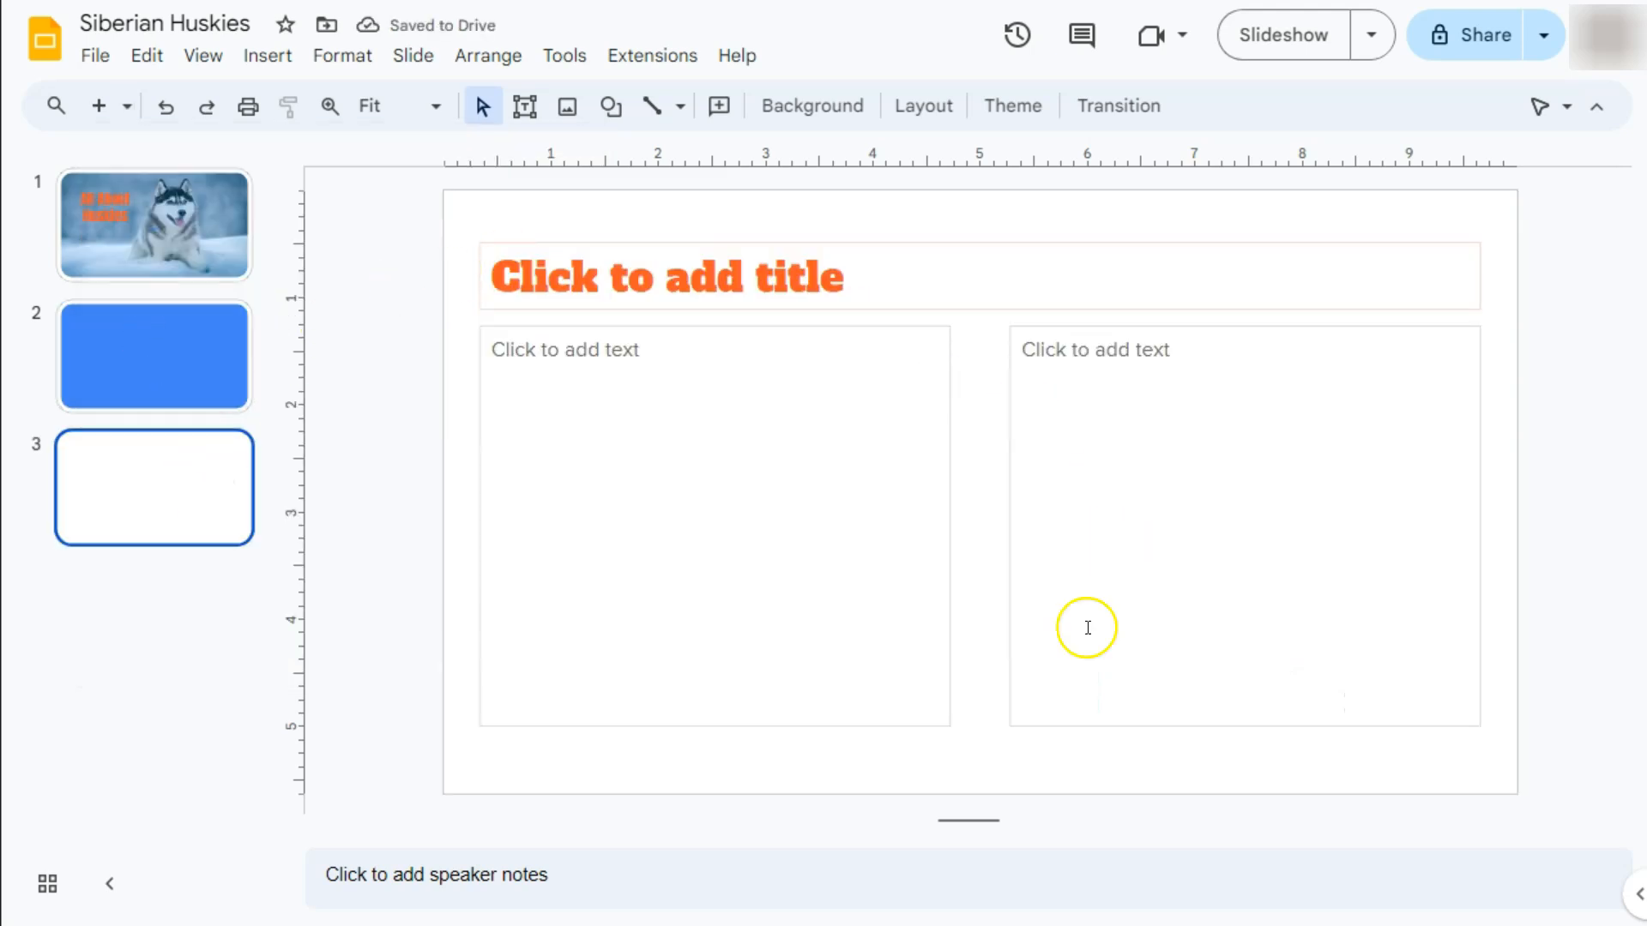
{"action": "key", "text": "ctrl+m"}
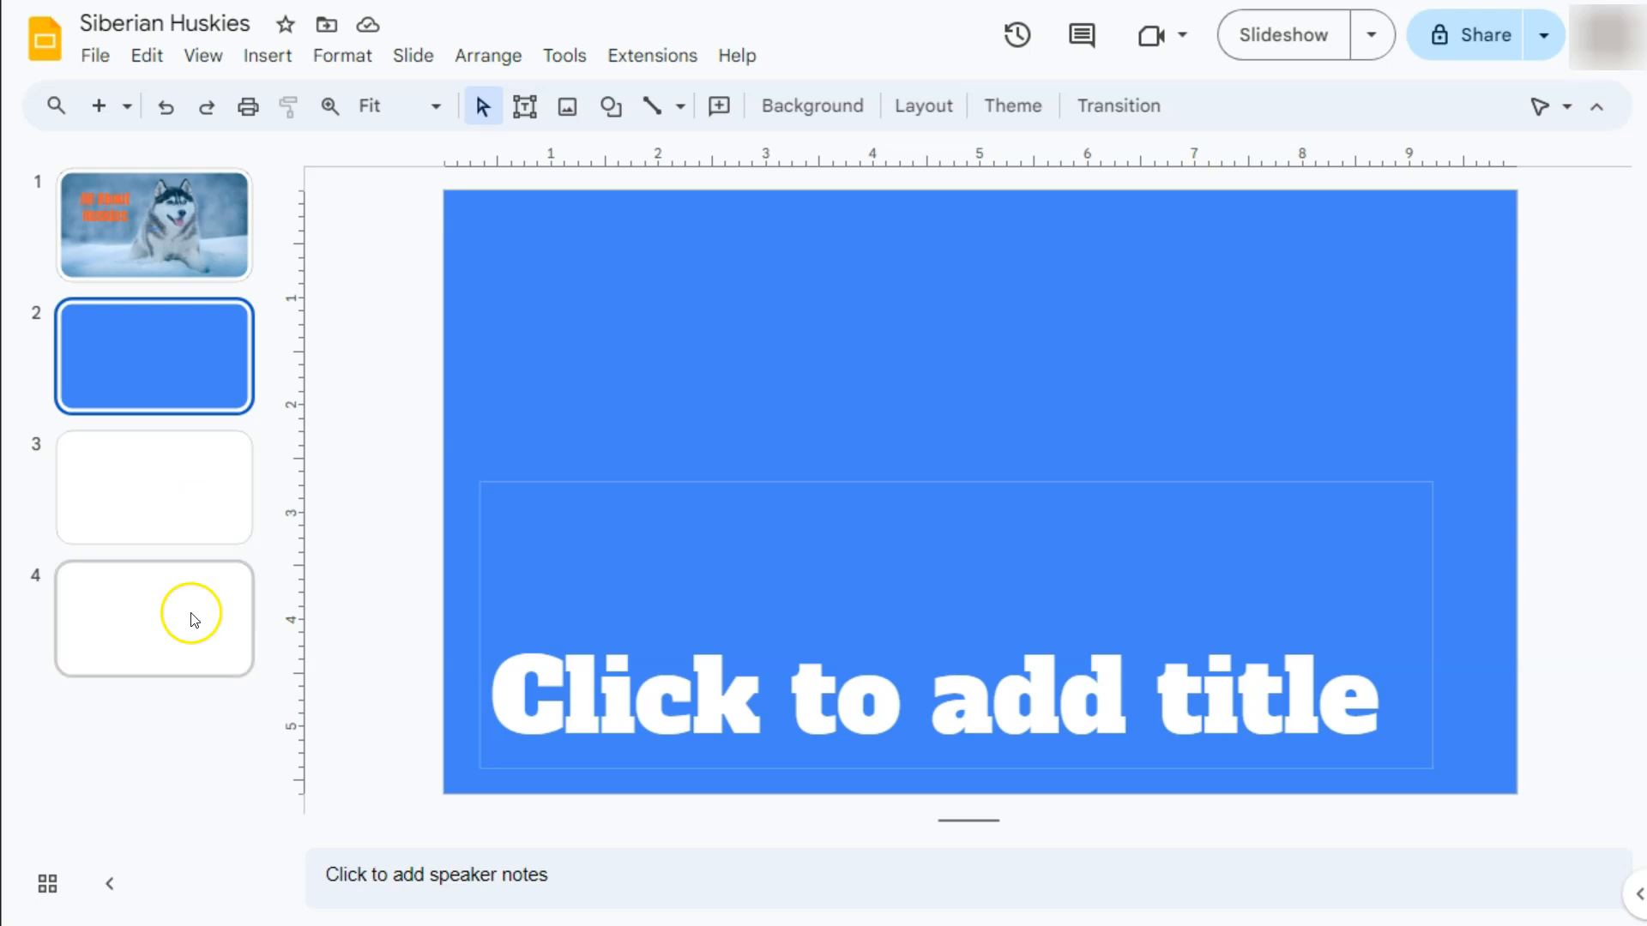
- Delete the two-column slide, slide 3, from the presentation
{"action": "left_click", "coordinate": [186, 524]}
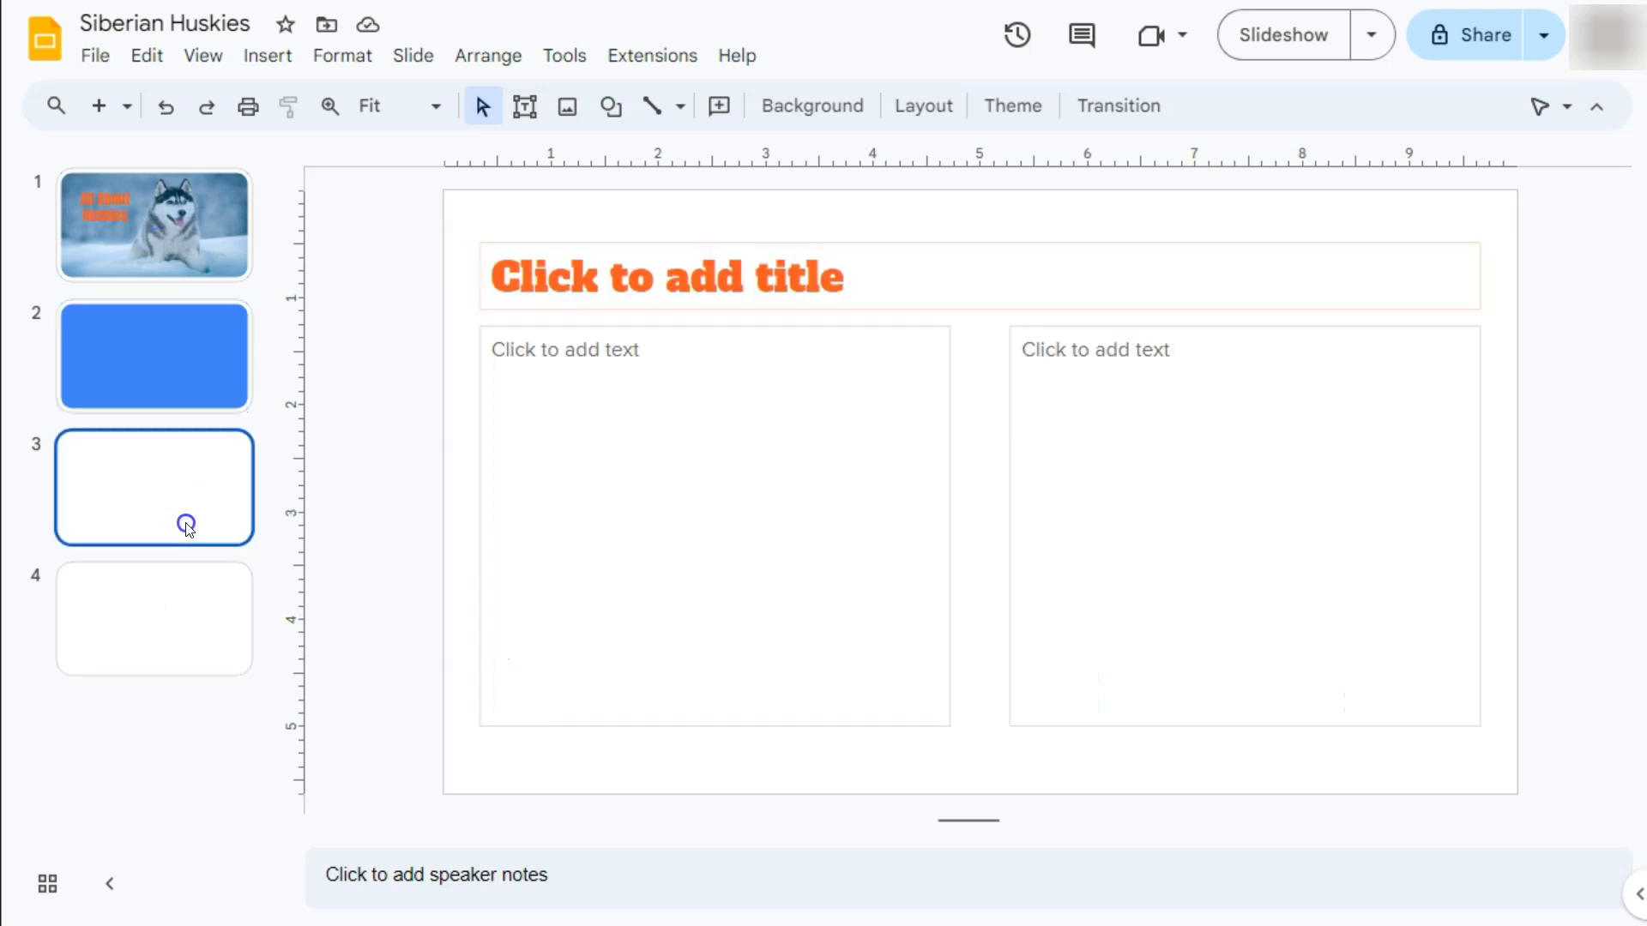
{"action": "key", "text": "Delete"}
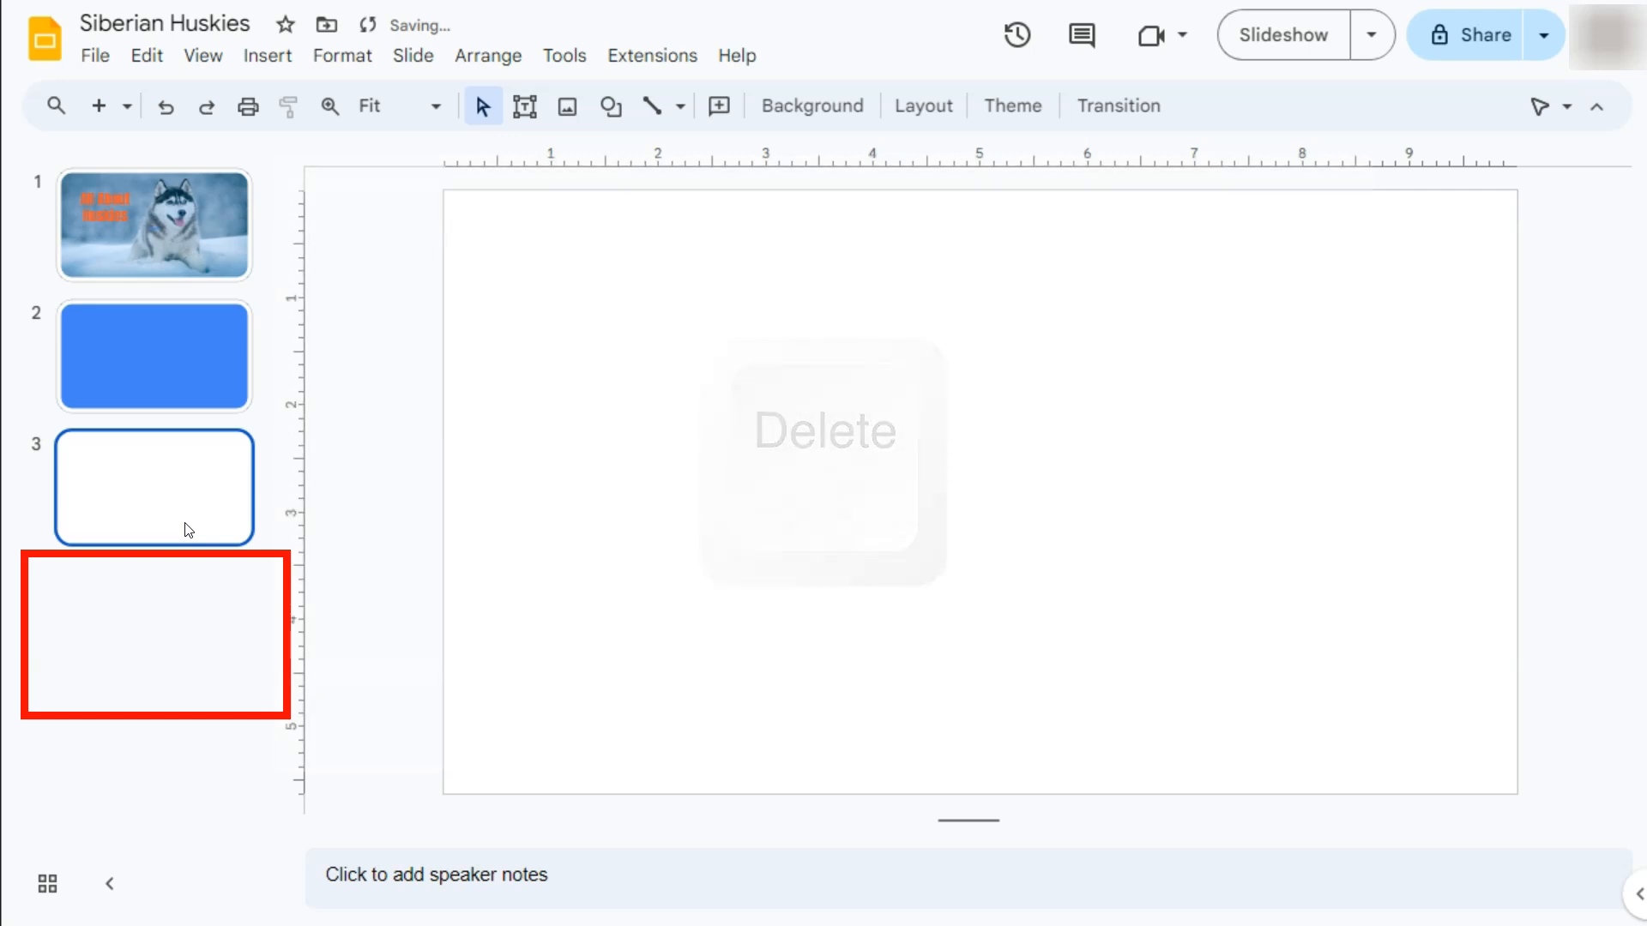
{"action": "left_click", "coordinate": [188, 521]}
{"action": "left_click", "coordinate": [183, 491]}
- Move the blue section header slide below the blank slide so it comes last
{"action": "left_click", "coordinate": [158, 363]}
{"action": "left_click", "coordinate": [161, 487]}
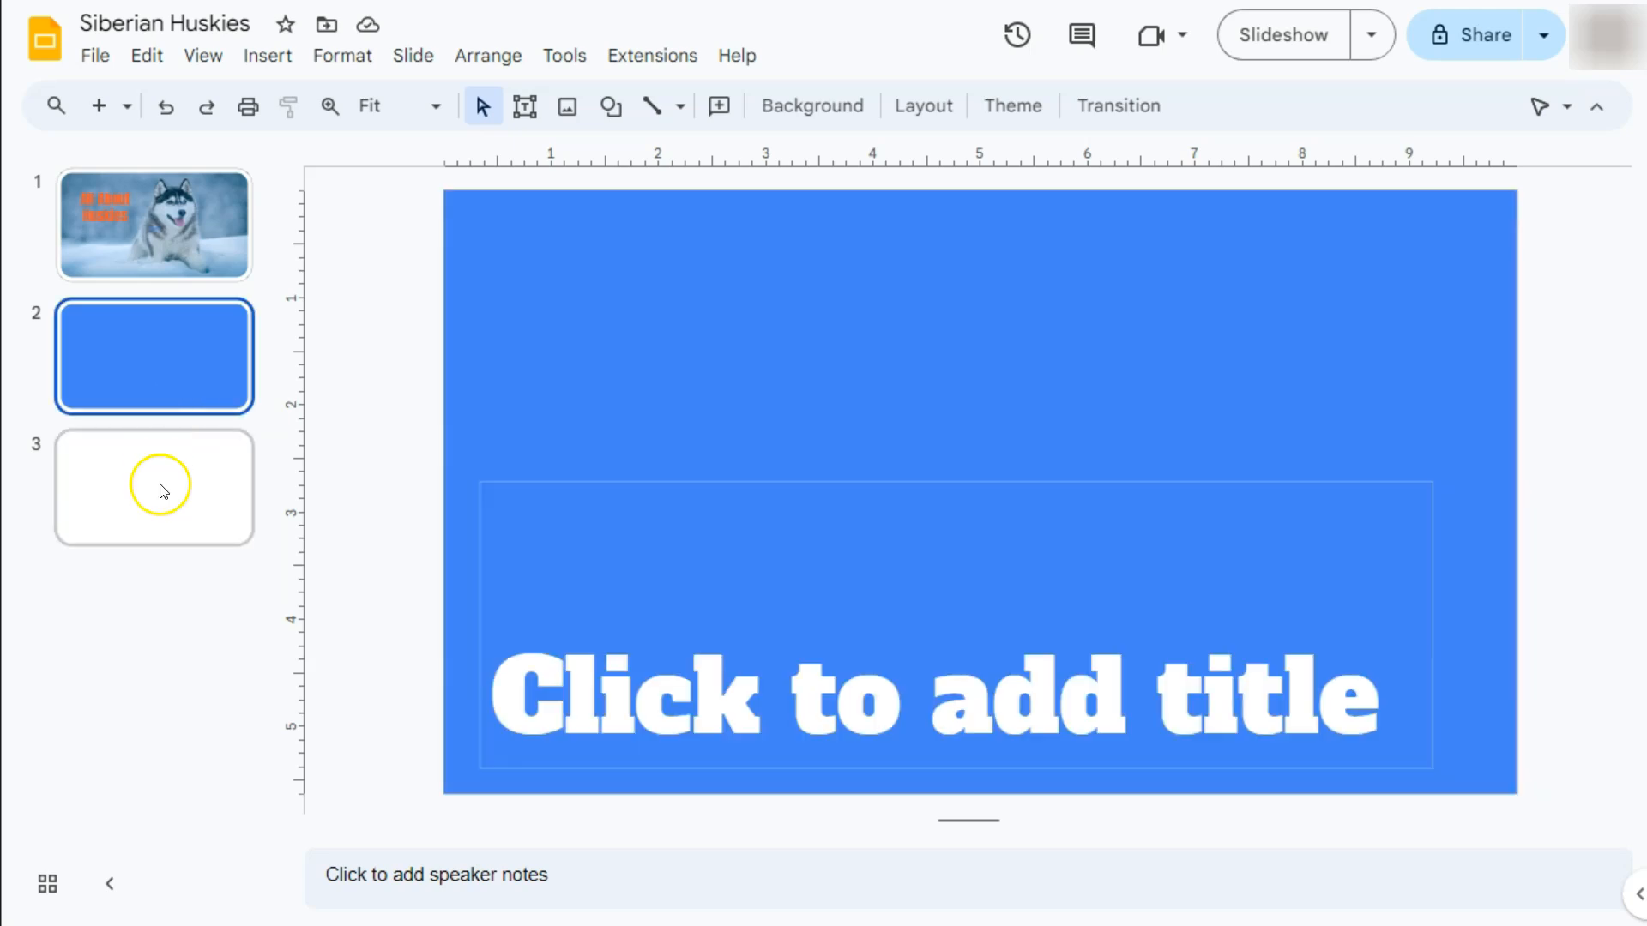
{"action": "left_click", "coordinate": [163, 406]}
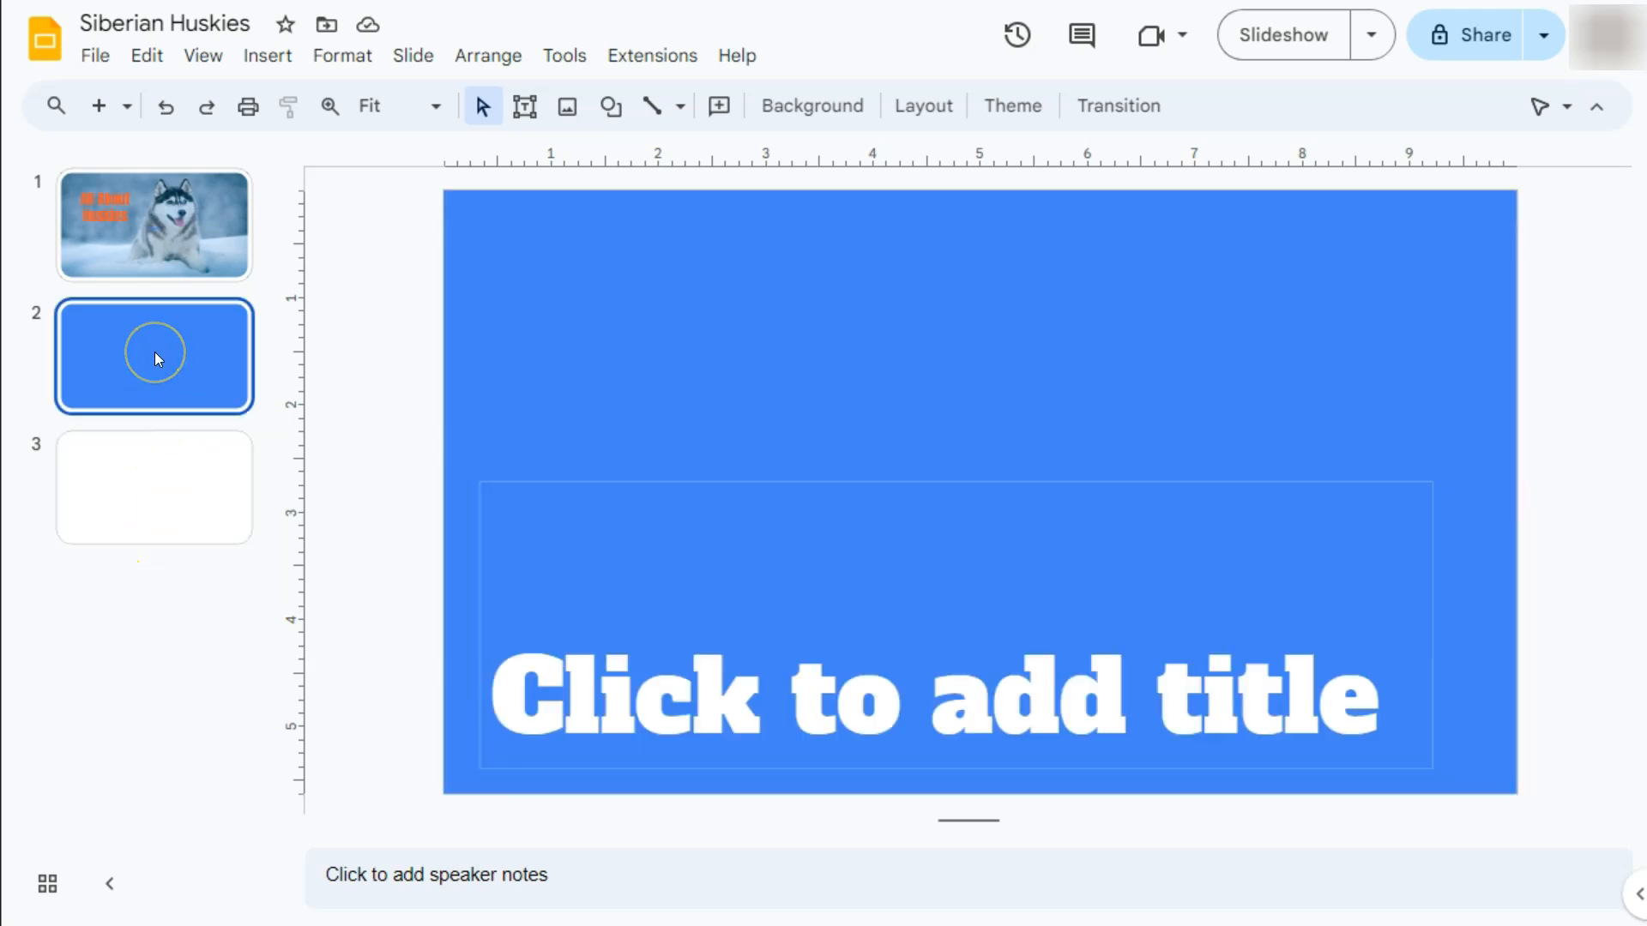
{"action": "left_click_drag", "start_coordinate": [155, 352], "coordinate": [170, 512]}
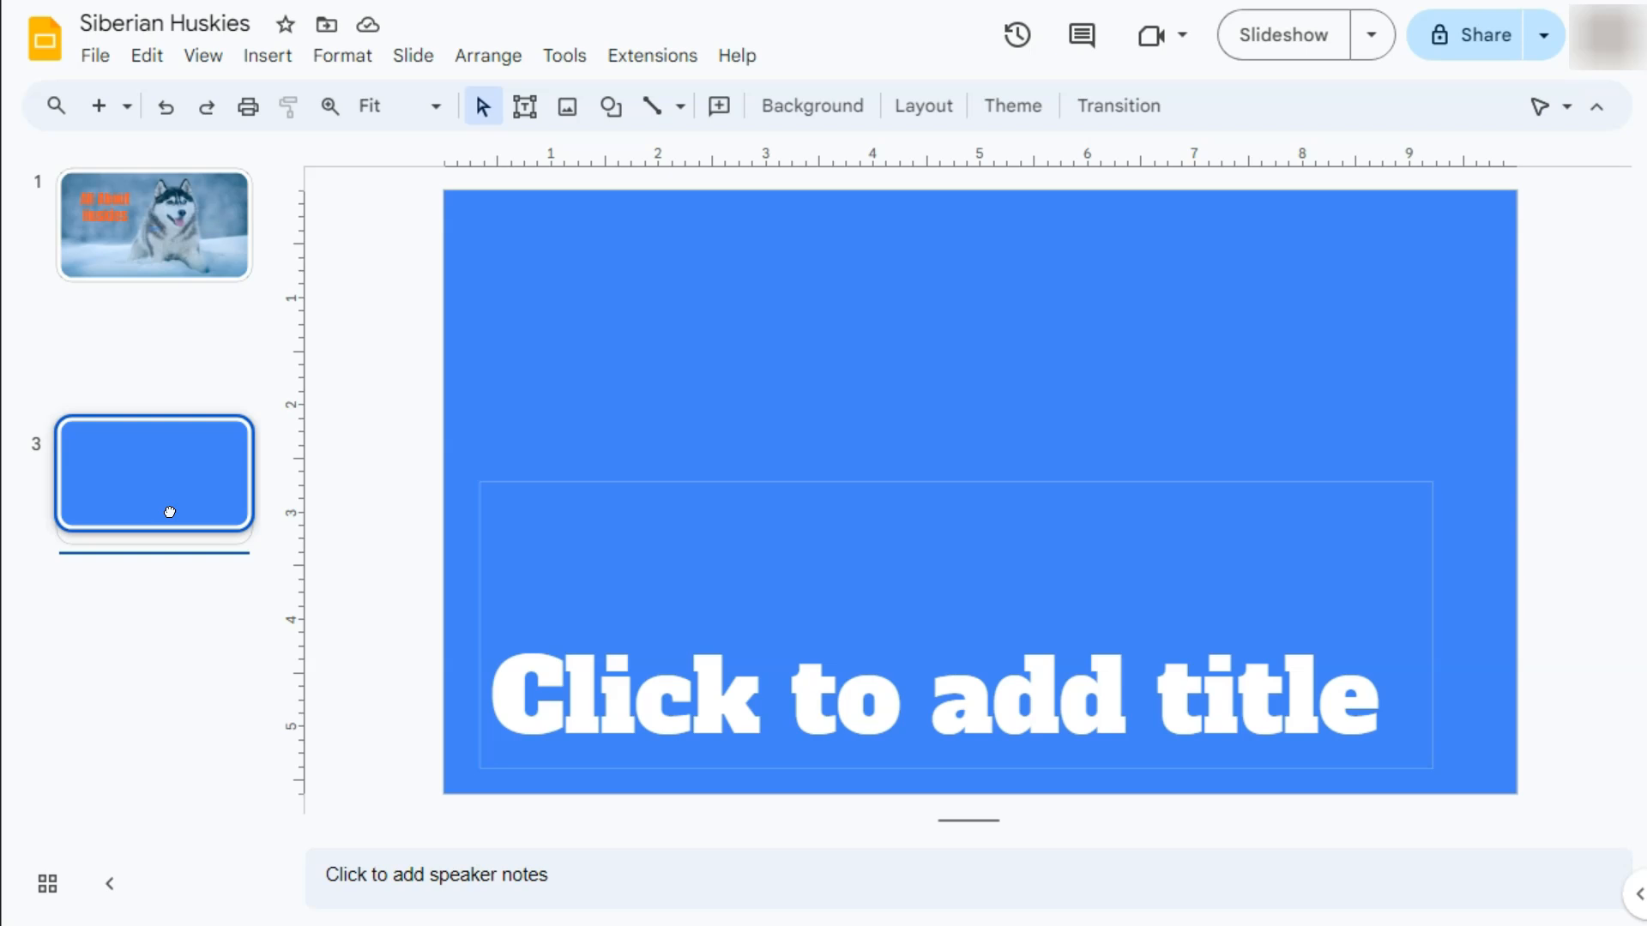
{"action": "left_click_drag", "start_coordinate": [169, 512], "coordinate": [171, 513]}
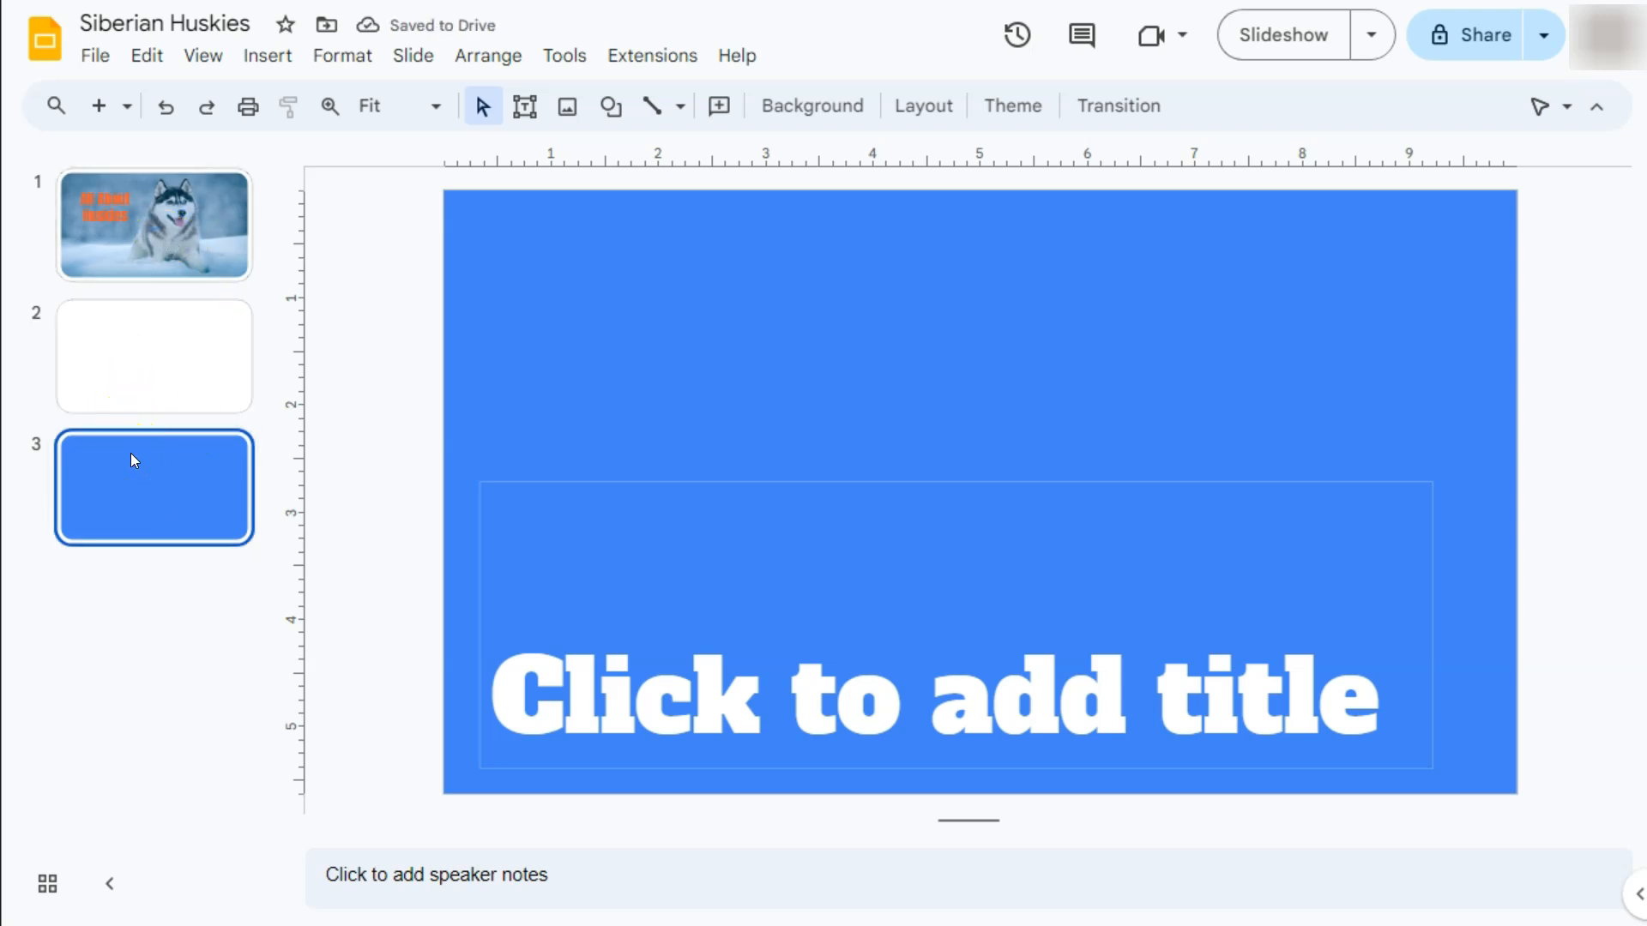
- Insert a text box about 5 in wide near the top of blank slide 2 with the text "Siberian Huskies Origin"
{"action": "left_click", "coordinate": [189, 352]}
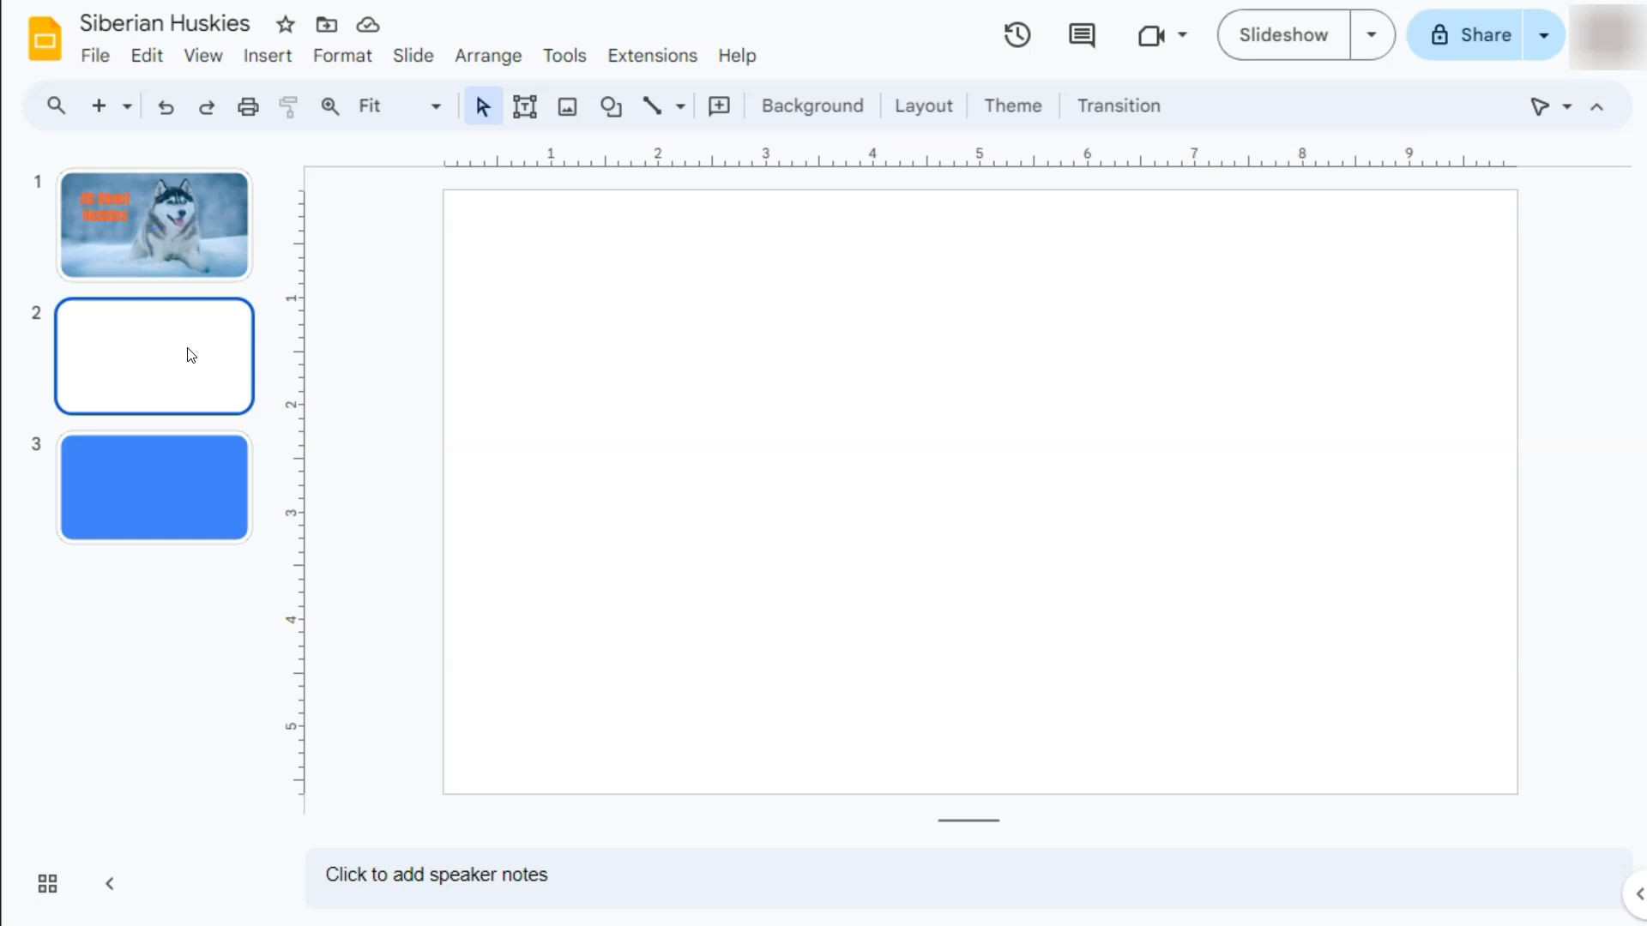
{"action": "left_click", "coordinate": [525, 116]}
{"action": "left_click_drag", "start_coordinate": [541, 252], "coordinate": [1075, 329]}
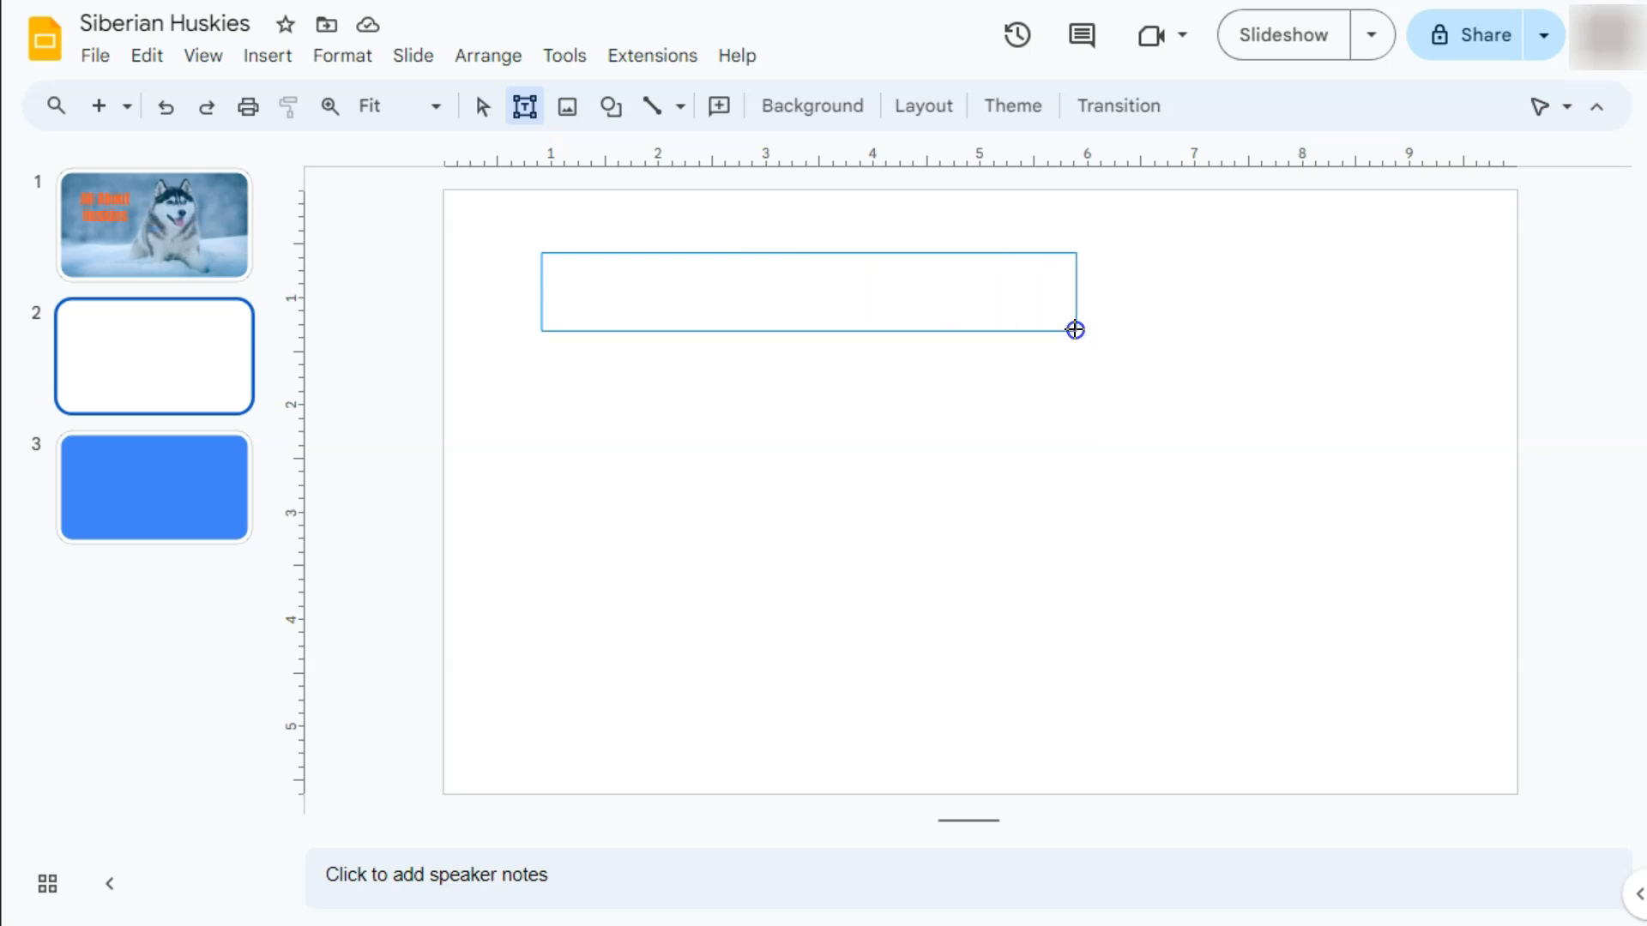
{"action": "left_click_drag", "start_coordinate": [1075, 329], "coordinate": [1075, 330]}
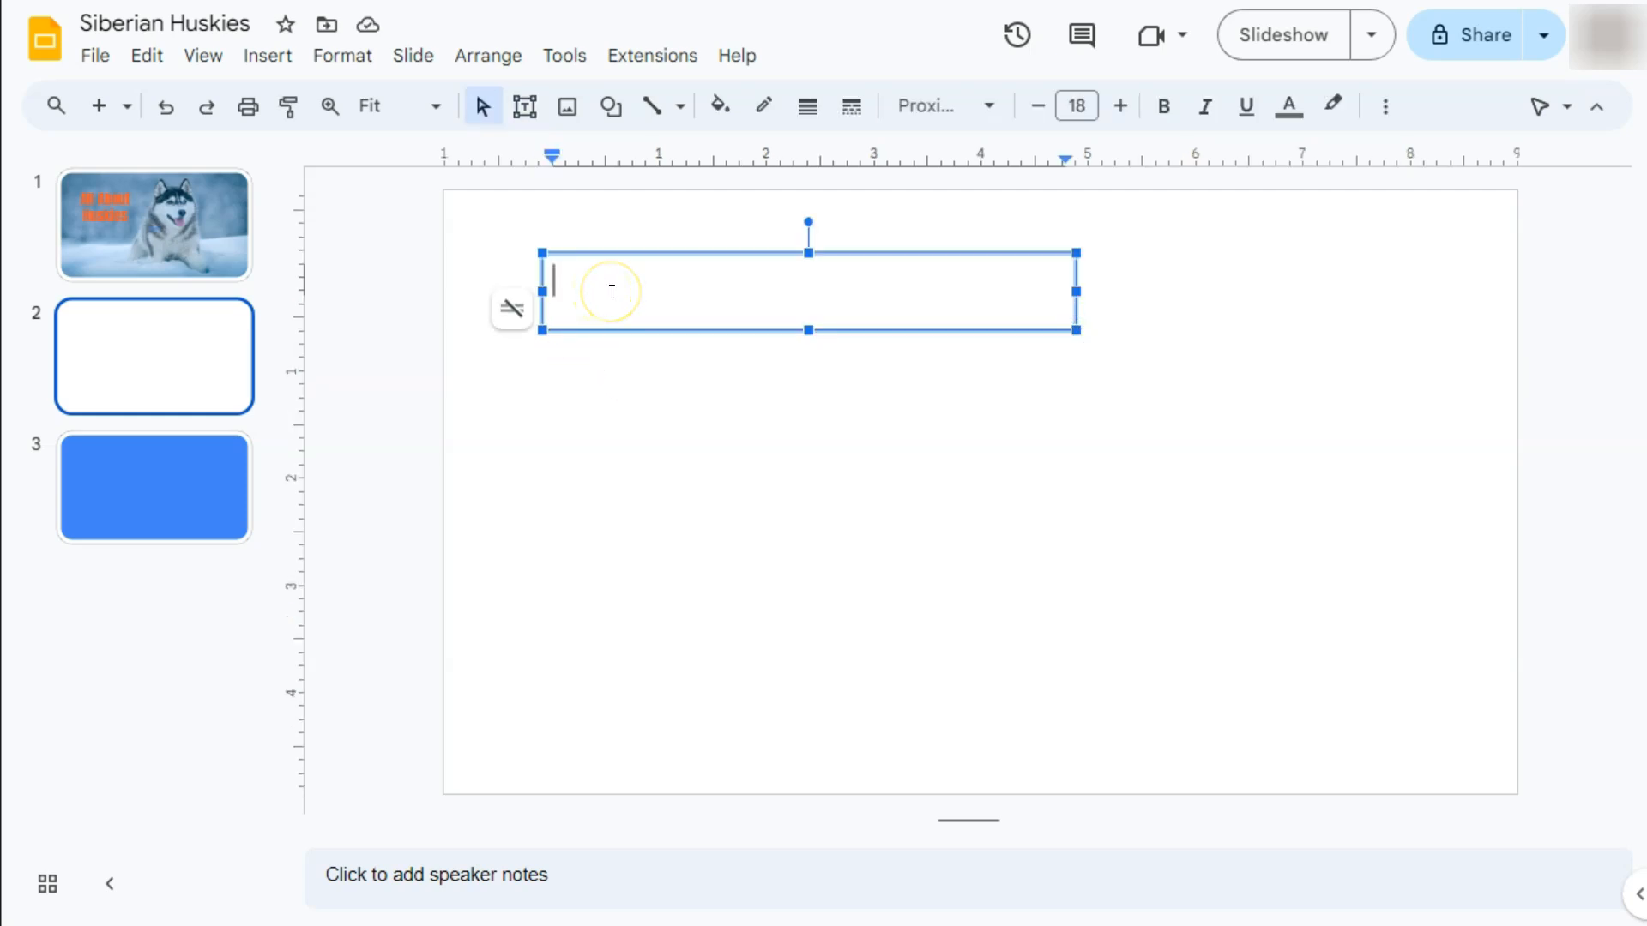
{"action": "type", "text": "Siberian Huskies Origin"}
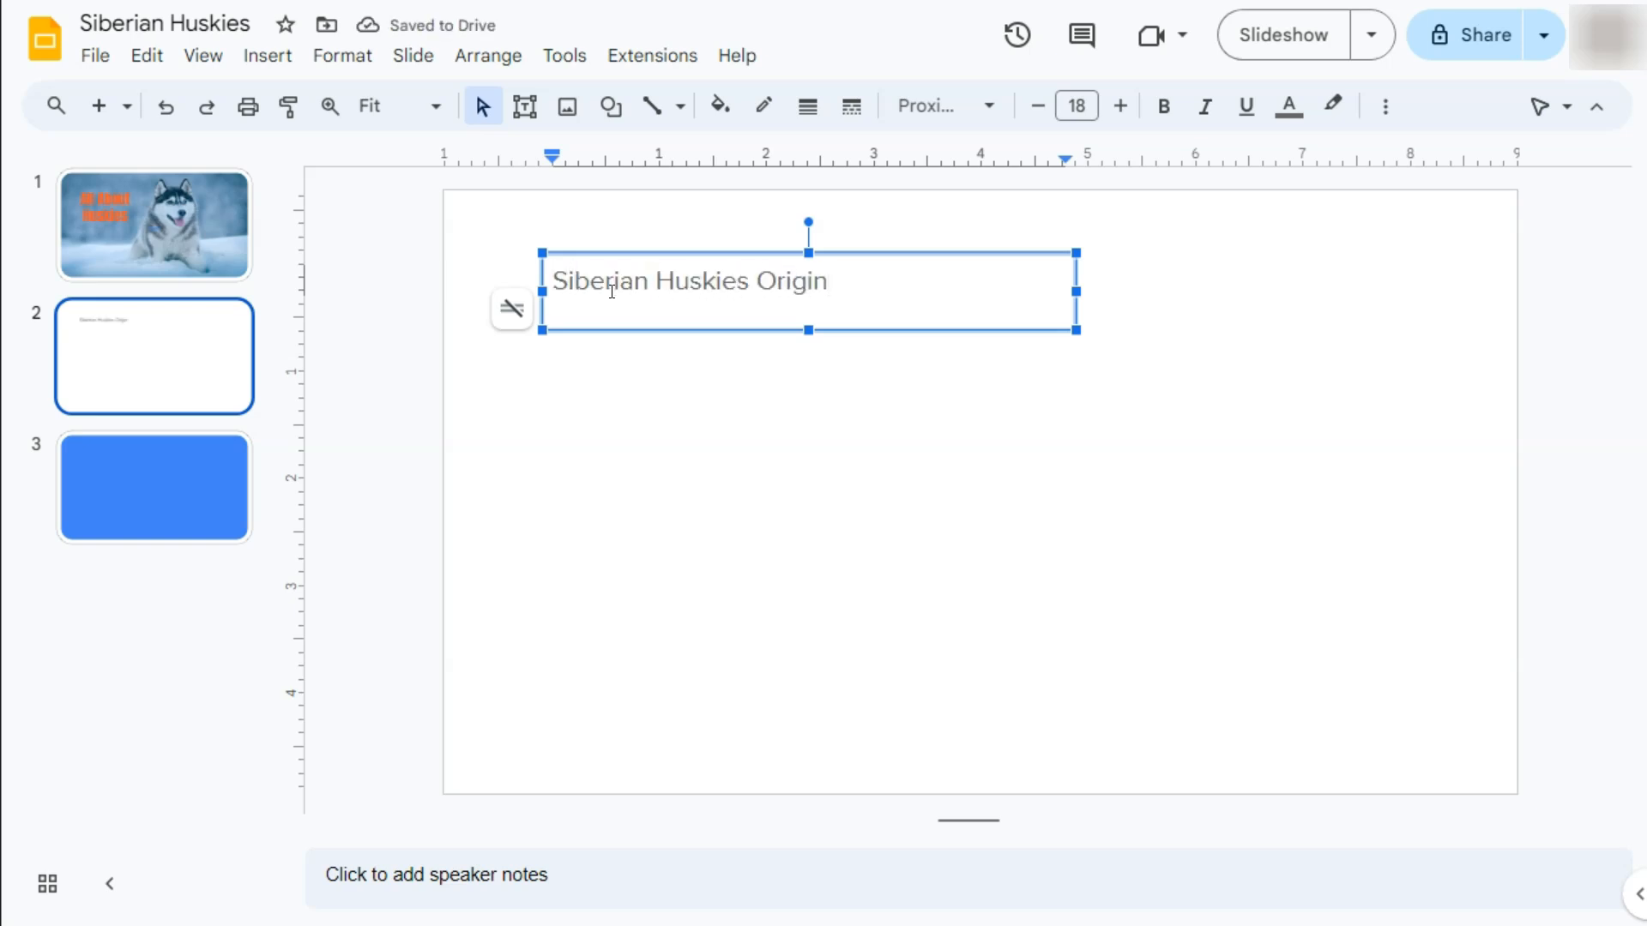
{"action": "key", "text": "Escape"}
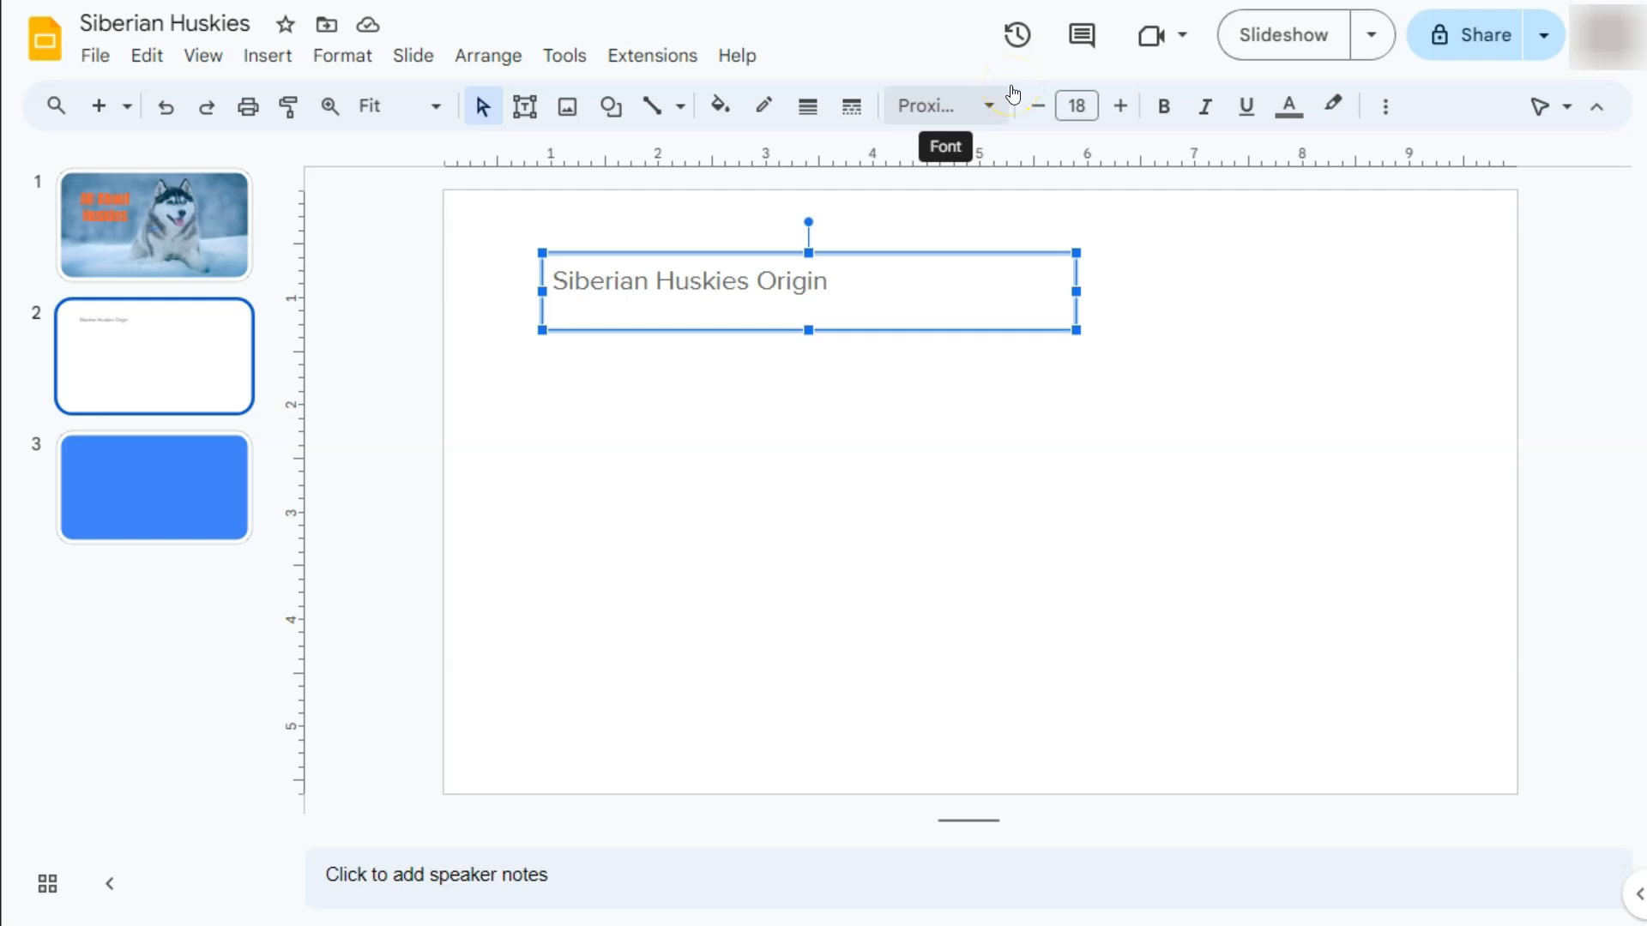
- Review the text box's format options for size and rotation, position and text fitting
{"action": "left_click", "coordinate": [1386, 109]}
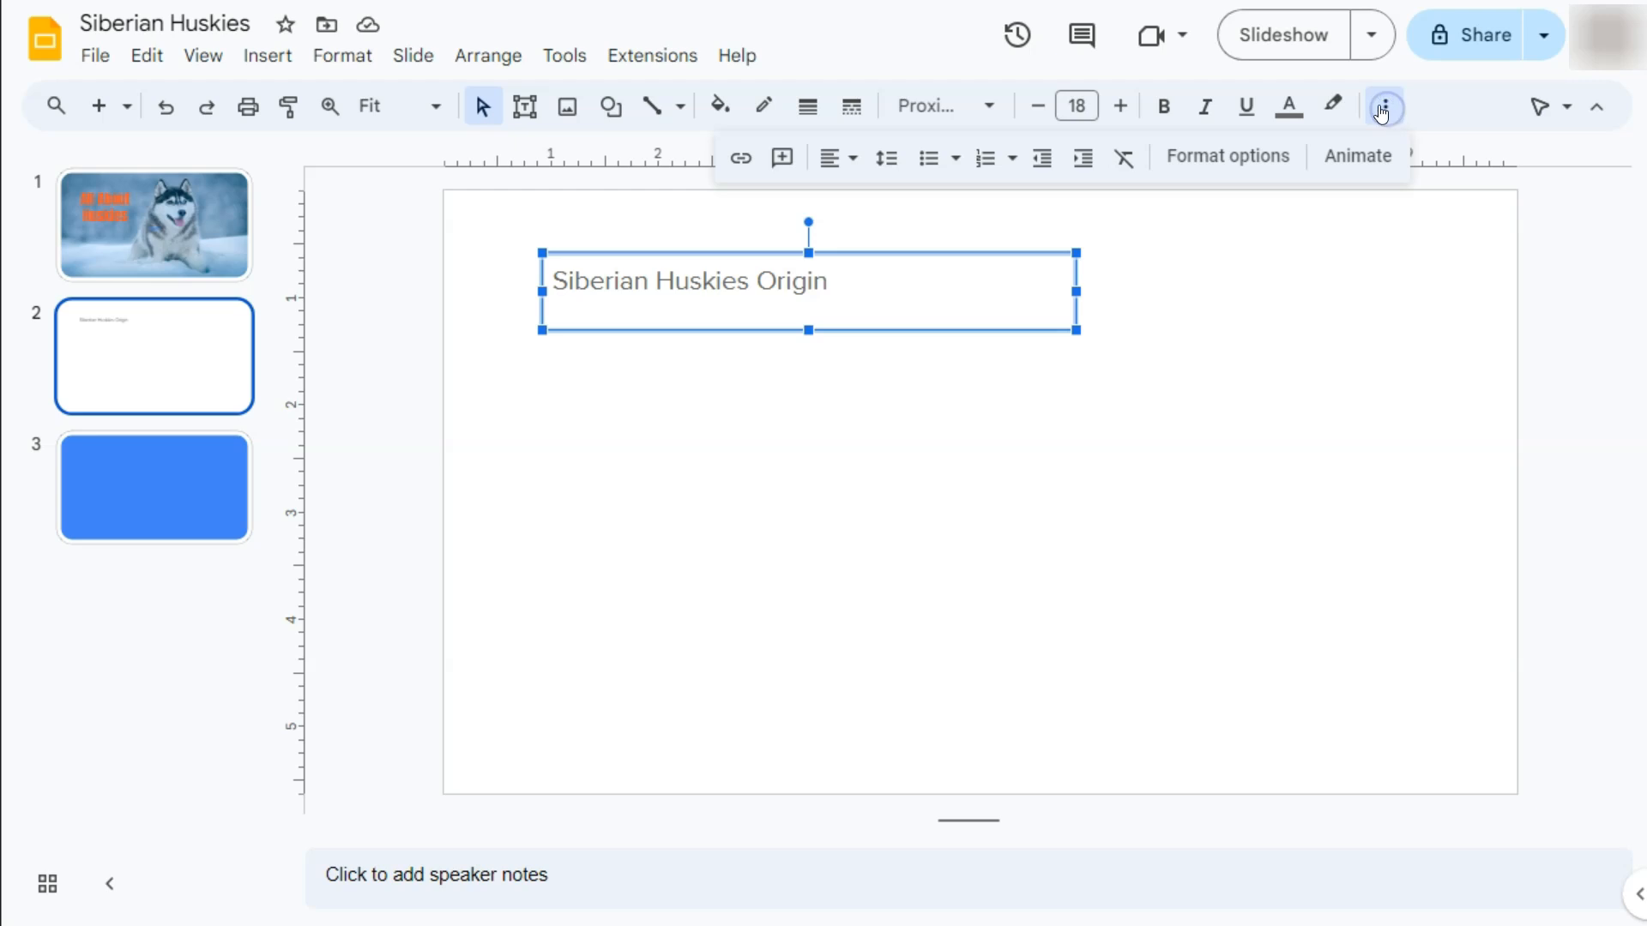
{"action": "left_click", "coordinate": [1213, 170]}
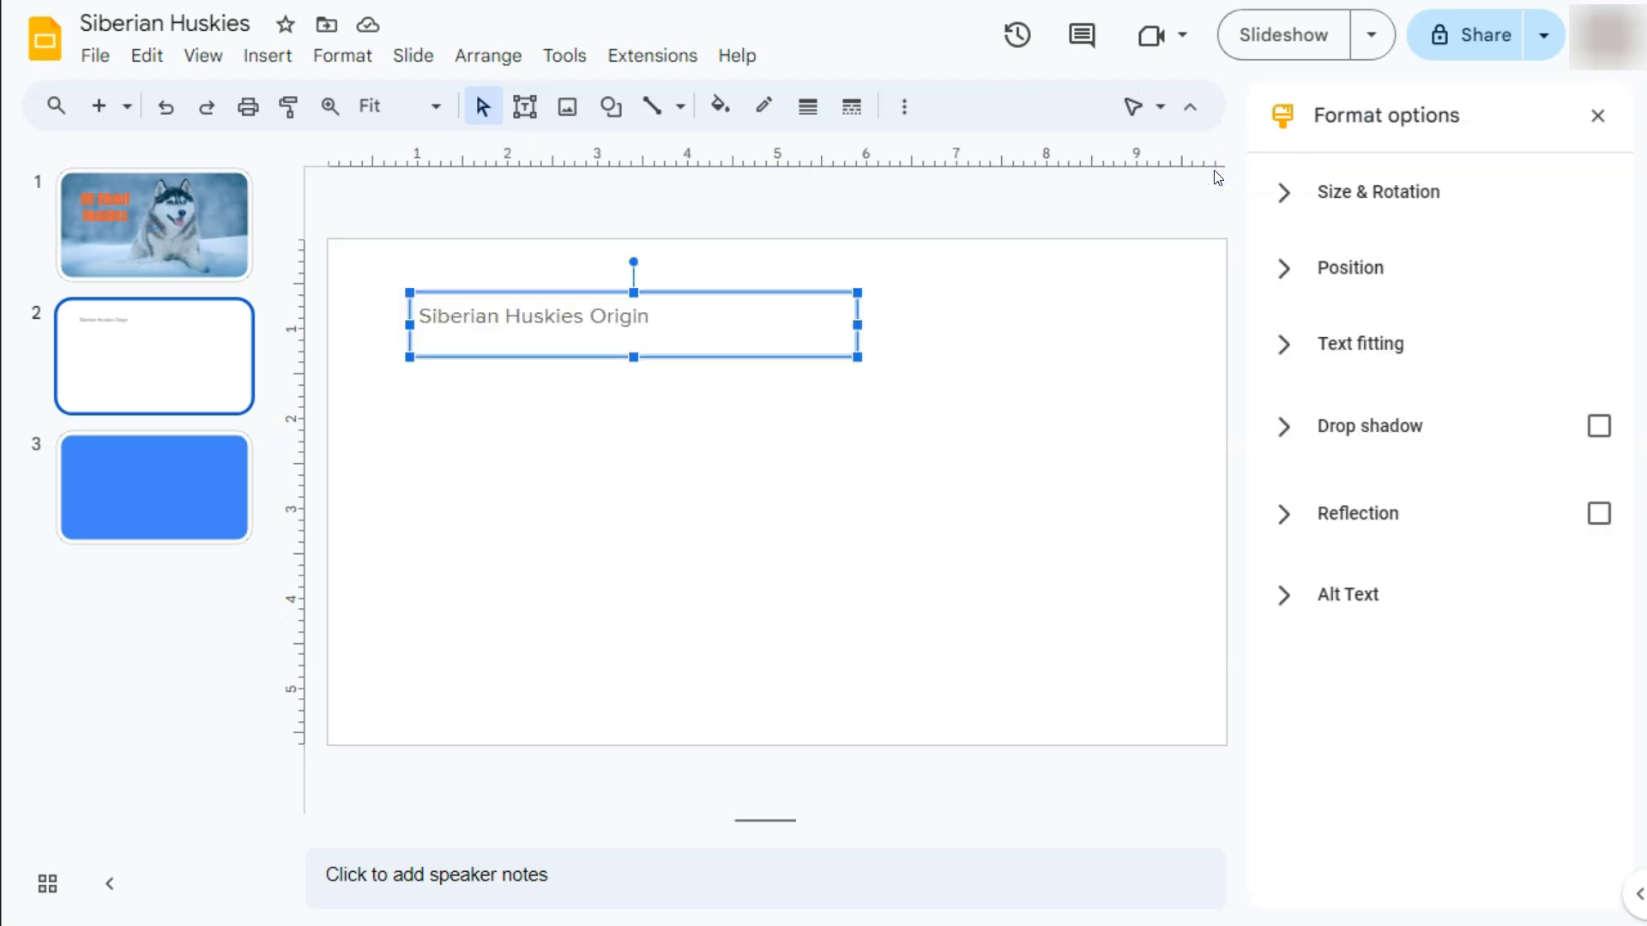
{"action": "left_click", "coordinate": [1307, 211]}
{"action": "left_click", "coordinate": [1295, 221]}
{"action": "left_click", "coordinate": [1289, 294]}
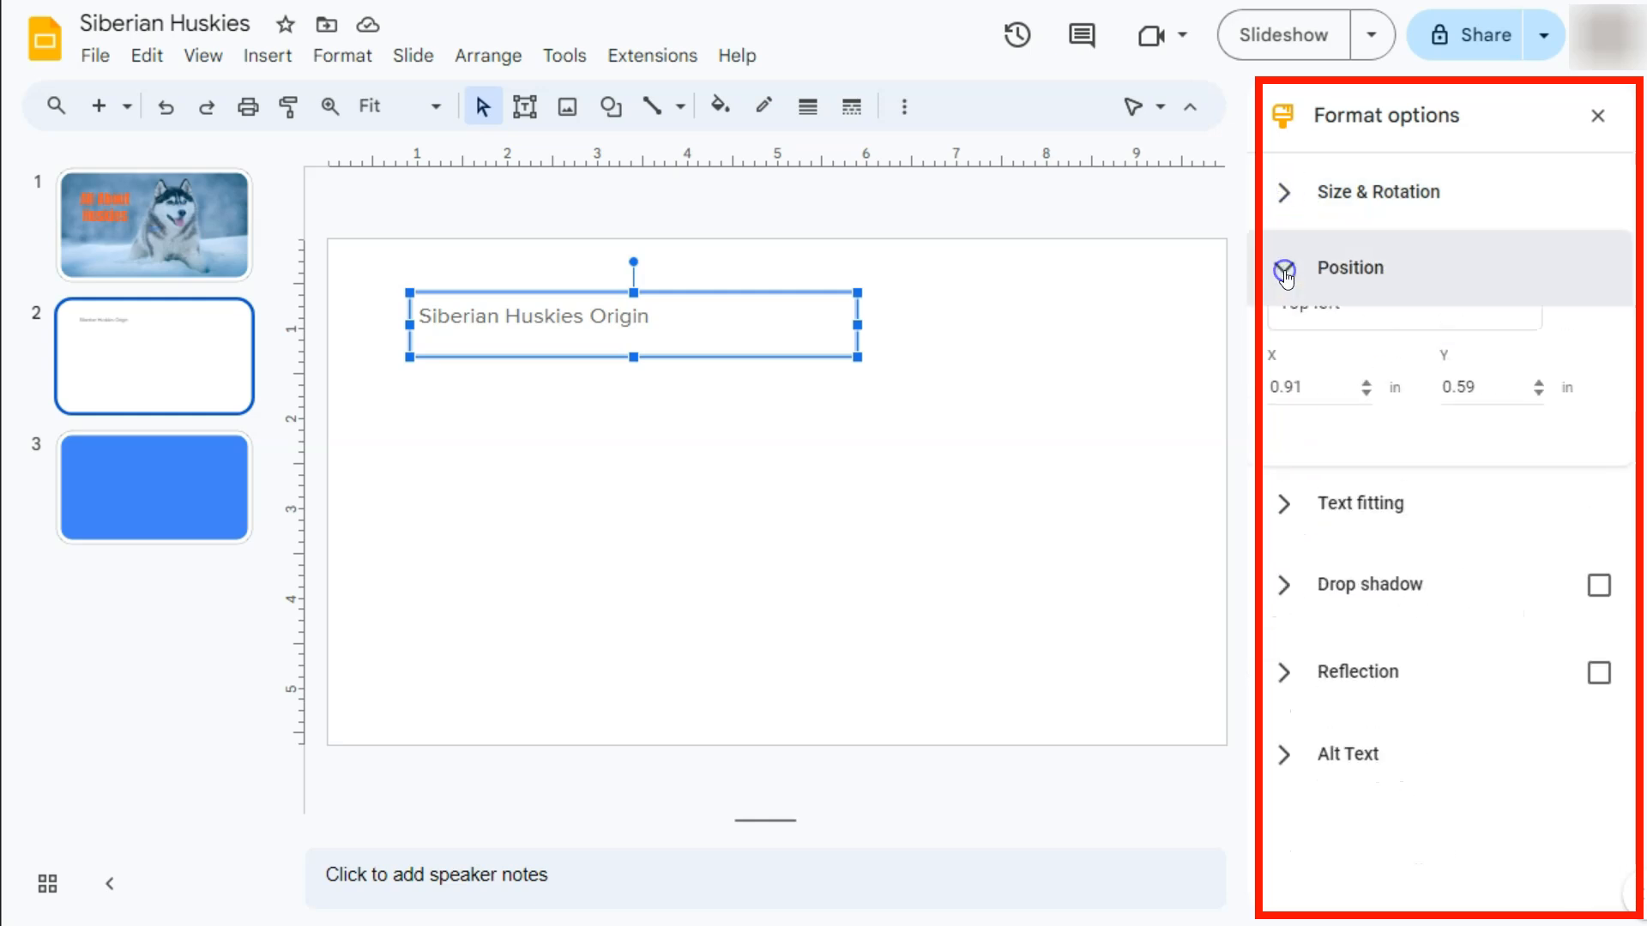
{"action": "left_click", "coordinate": [1289, 296]}
{"action": "left_click", "coordinate": [1284, 350]}
{"action": "left_click", "coordinate": [1285, 352]}
{"action": "left_click", "coordinate": [1597, 115]}
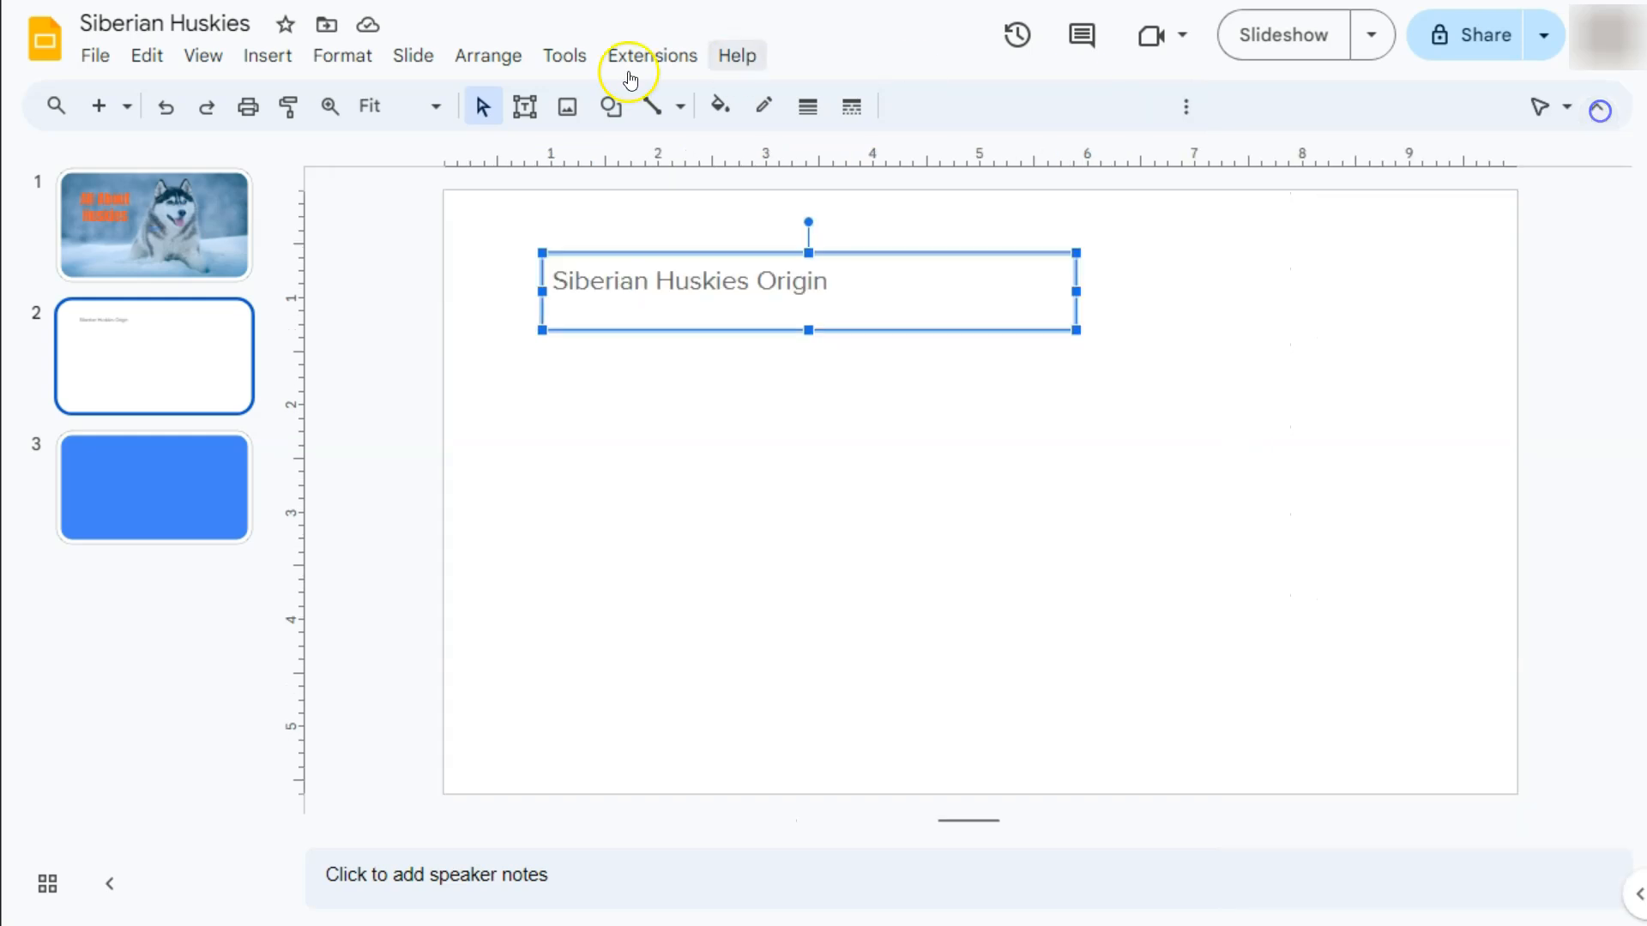
{"action": "key", "text": "Escape"}
{"action": "left_click", "coordinate": [909, 287]}
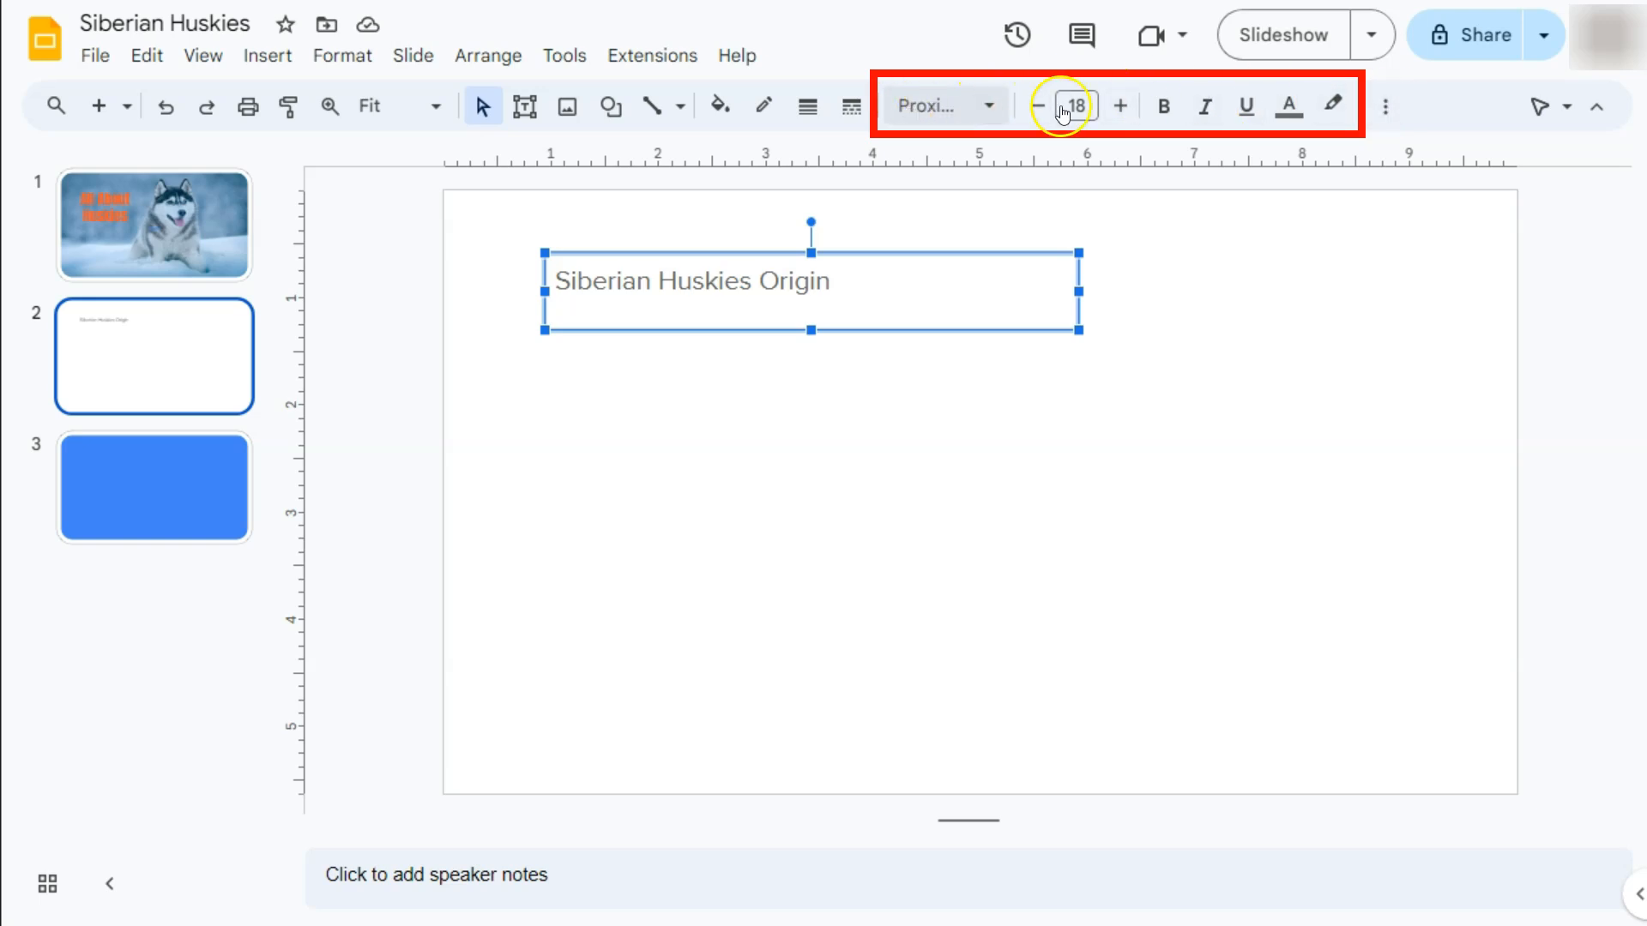
{"action": "left_click", "coordinate": [1074, 349]}
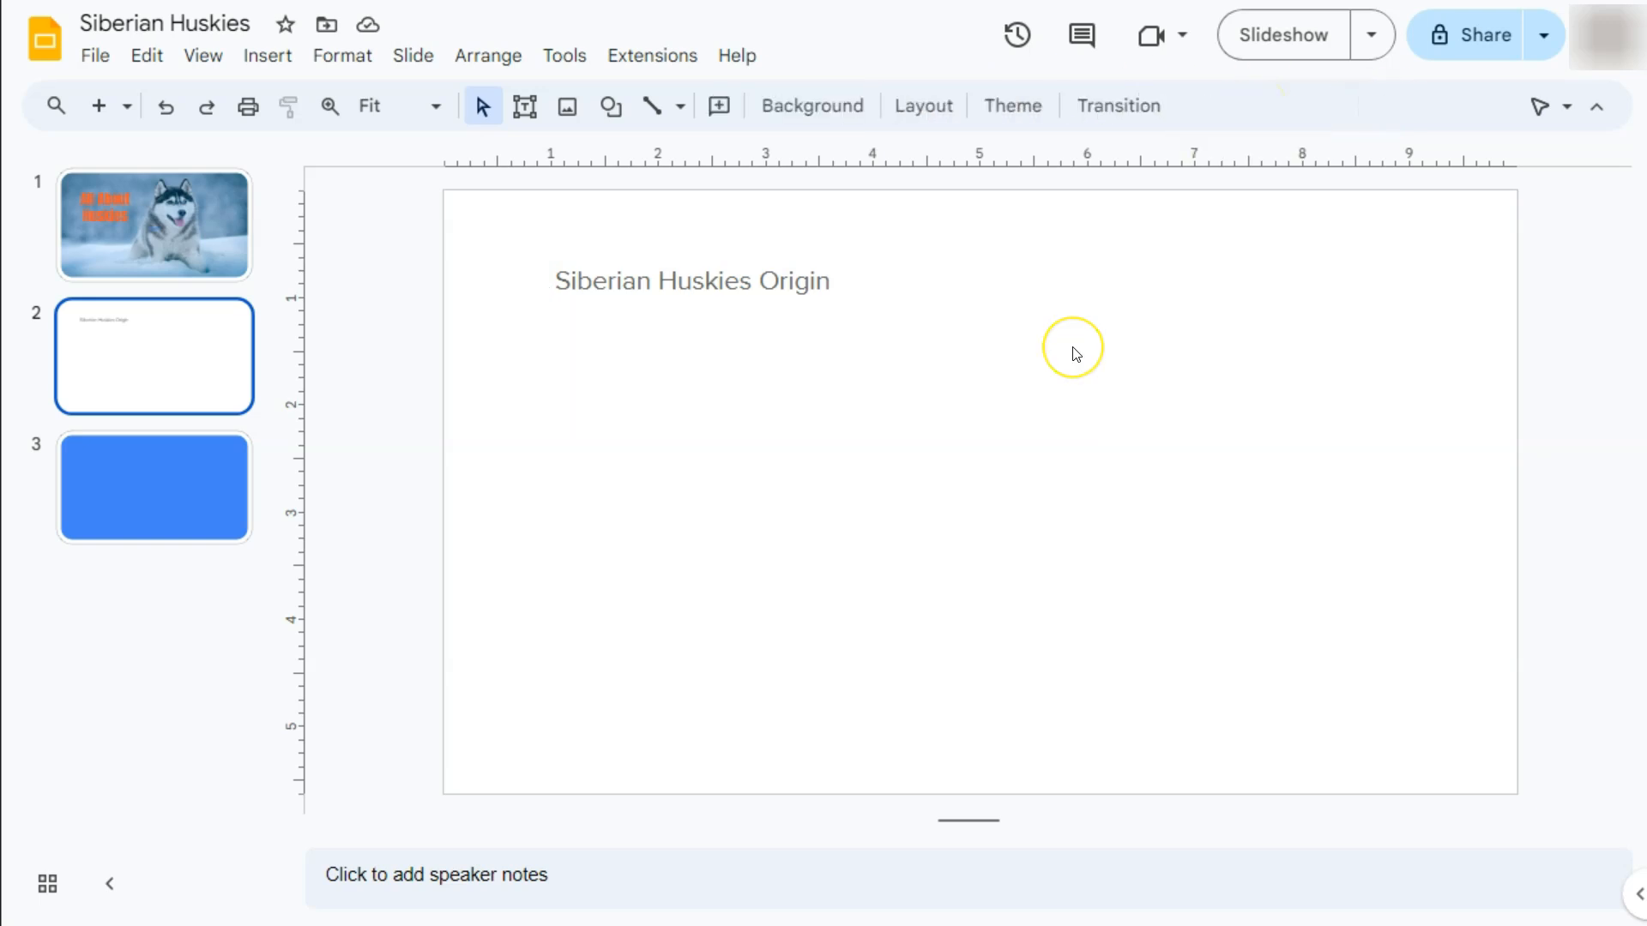
{"action": "left_click", "coordinate": [1014, 282]}
- Search the web for "Siberian Husky" images and insert the close-up of the blue-eyed husky's face on slide 2
{"action": "left_click", "coordinate": [569, 108]}
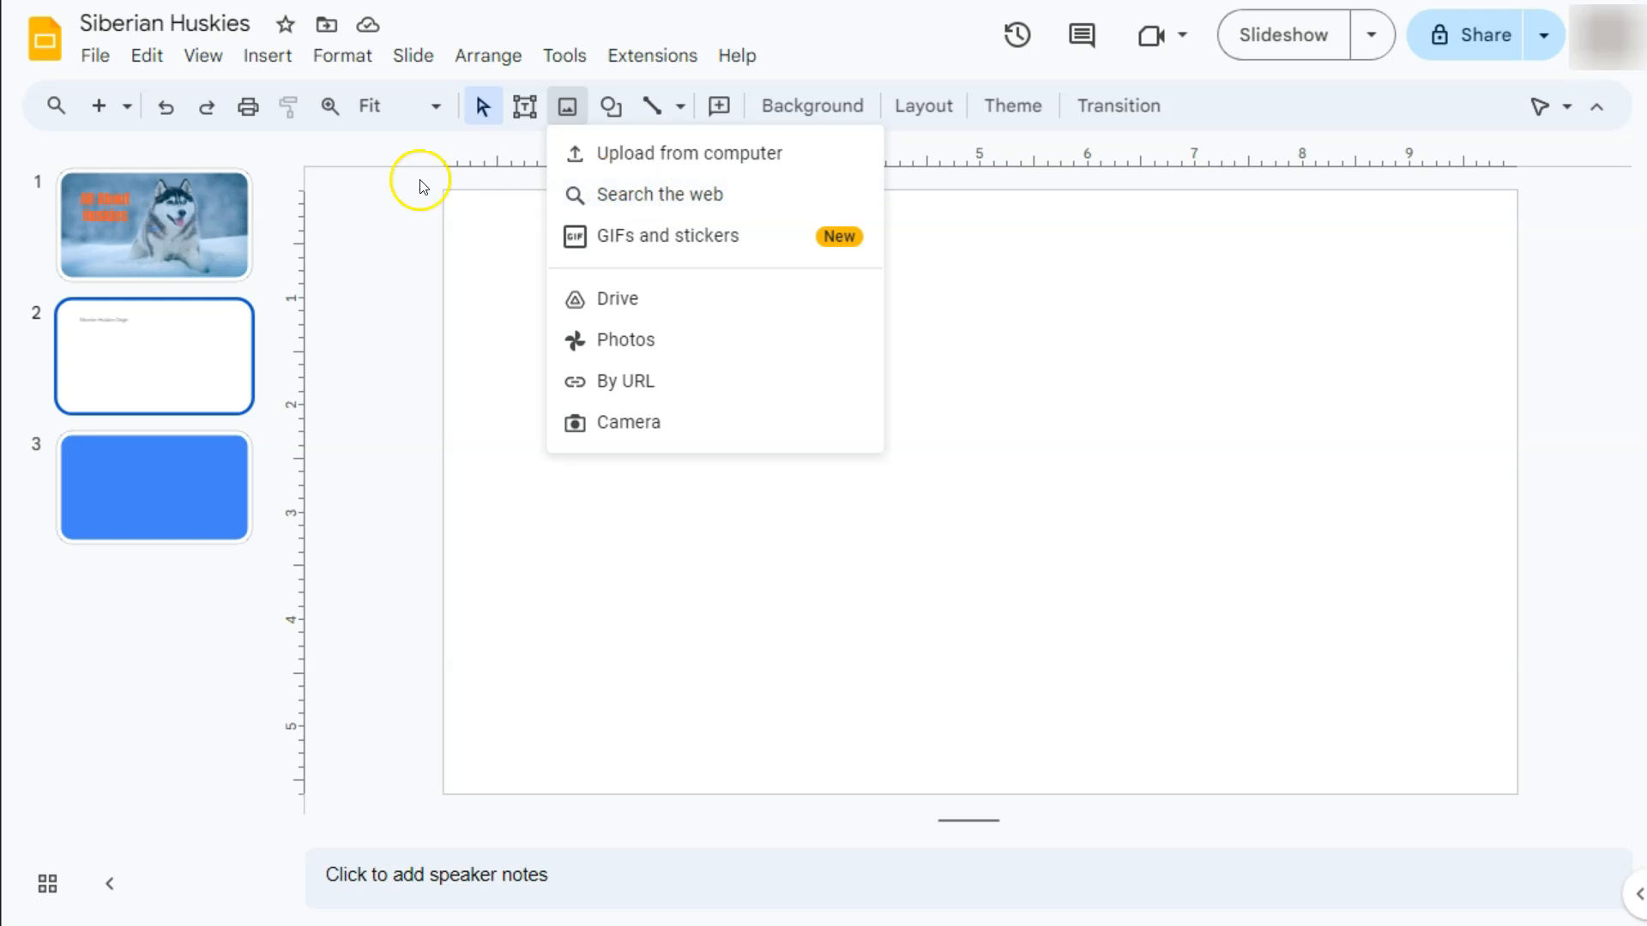
{"action": "left_click", "coordinate": [618, 197]}
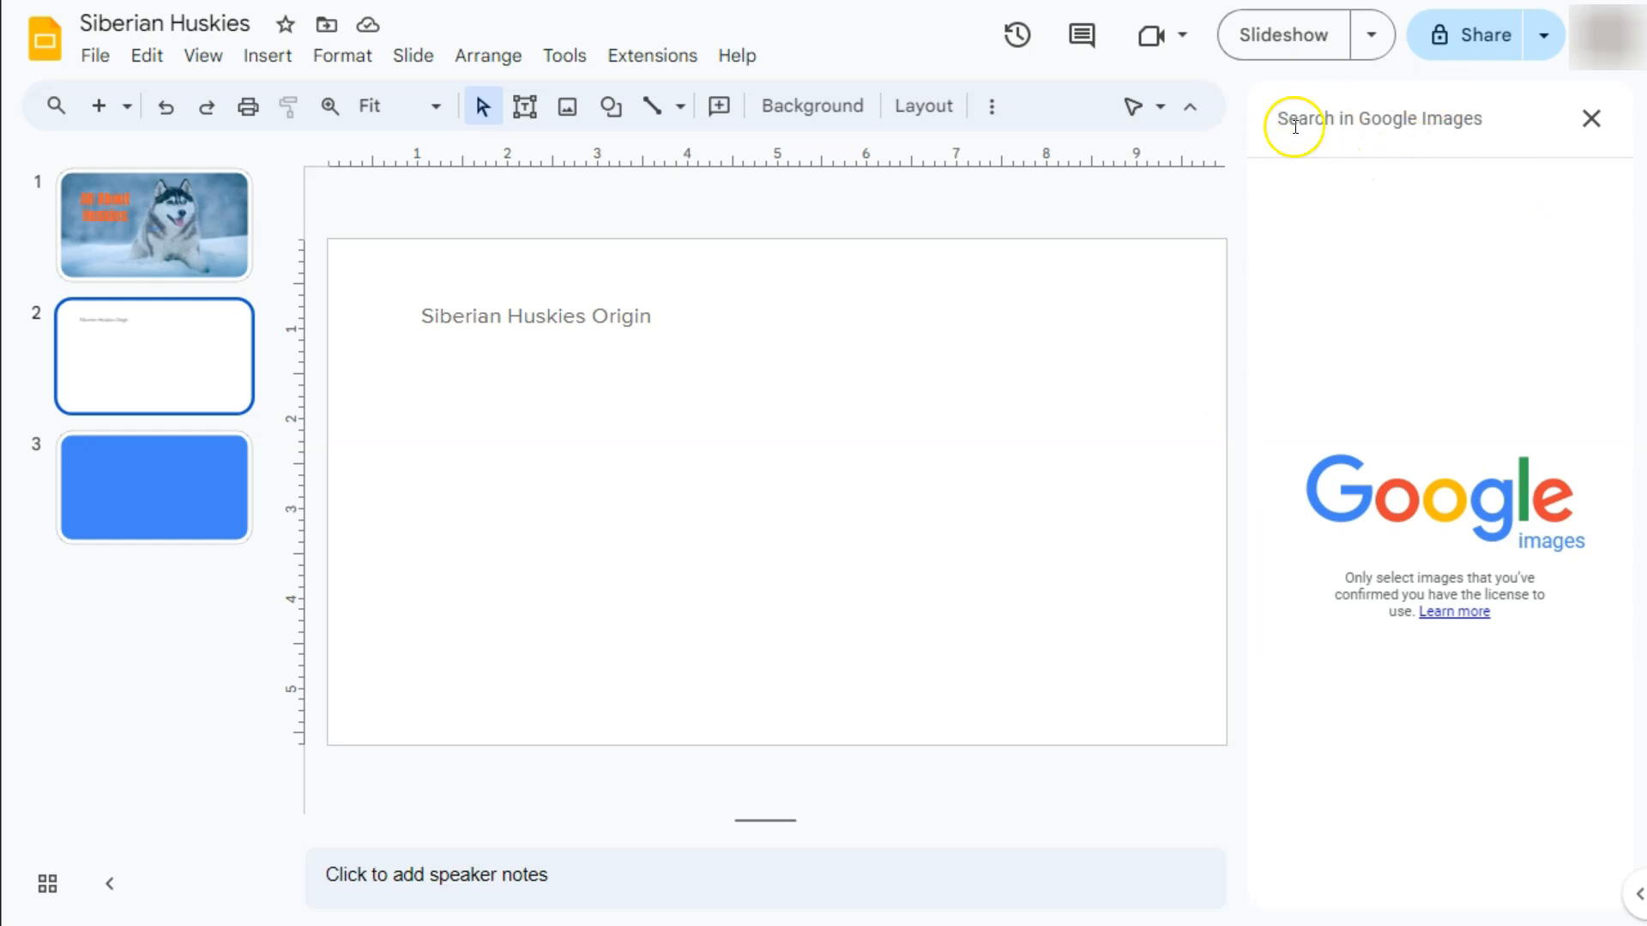
{"action": "left_click", "coordinate": [1340, 121]}
{"action": "type", "text": "Siberian Husky"}
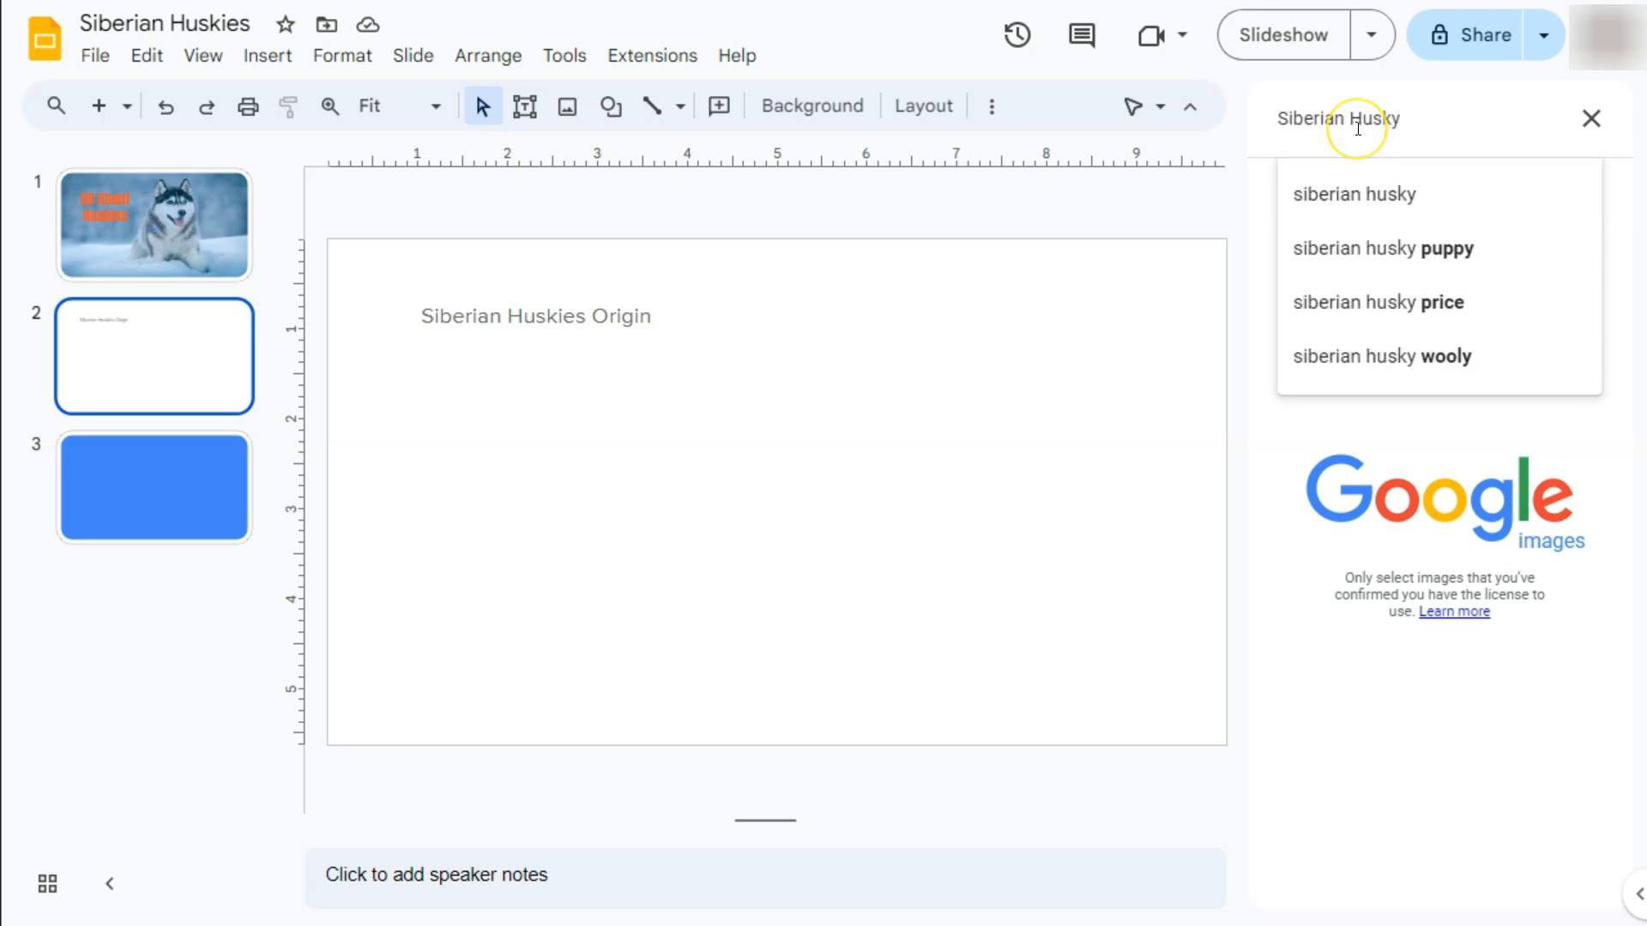
{"action": "key", "text": "Return"}
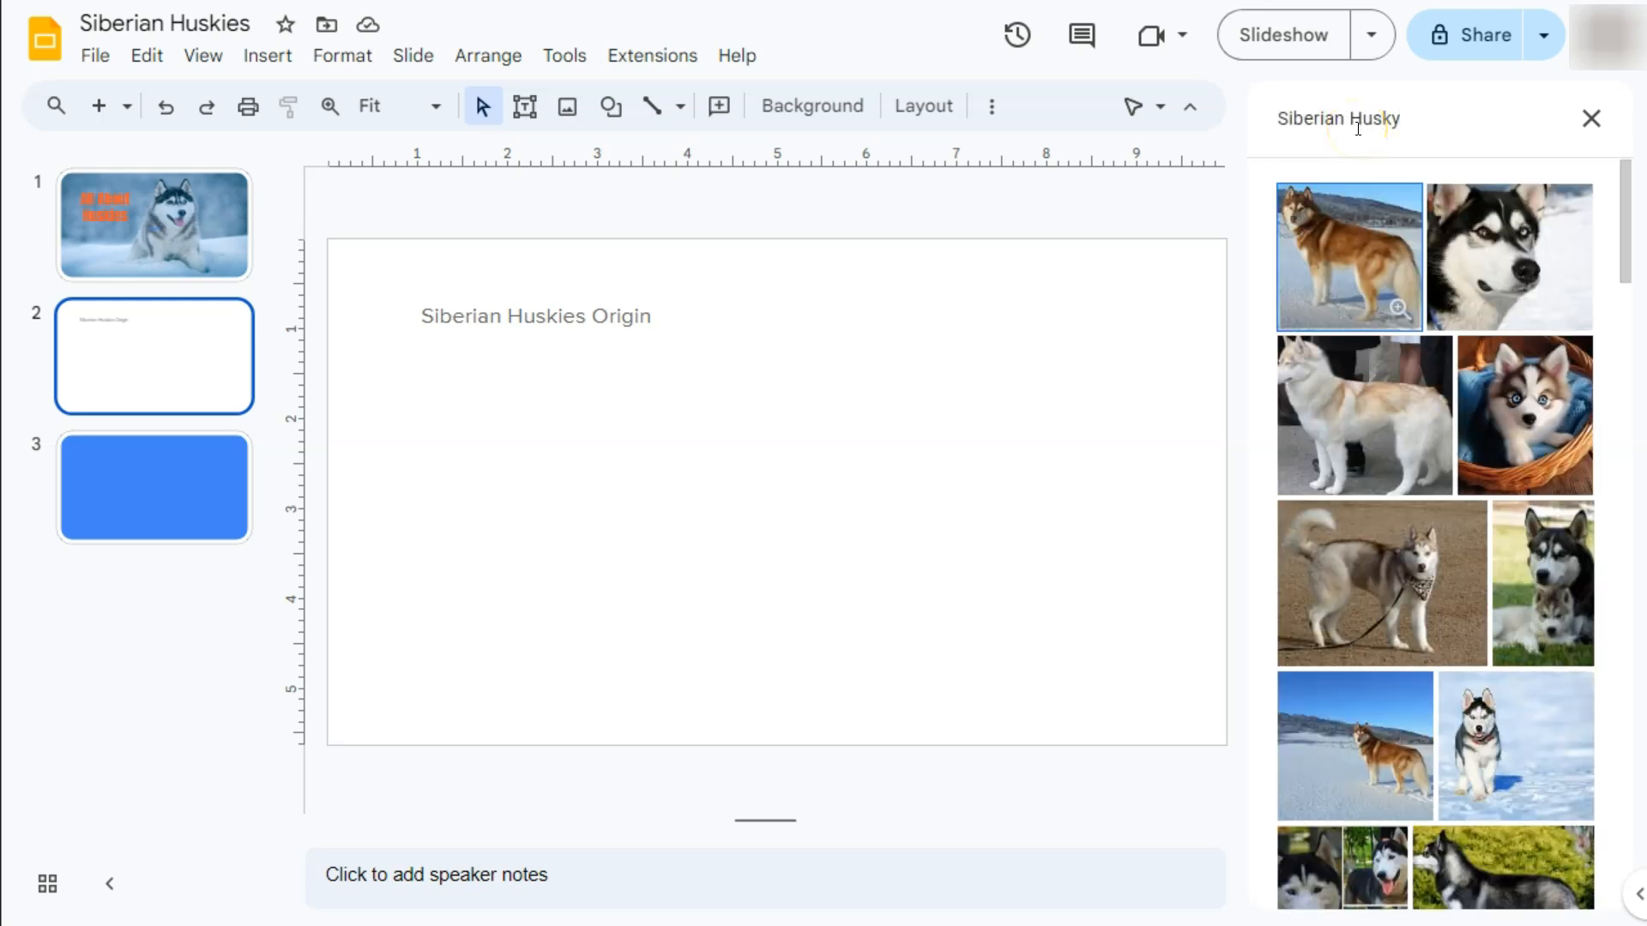
{"action": "scroll", "coordinate": [1445, 567], "scroll_direction": "down", "scroll_amount": 4}
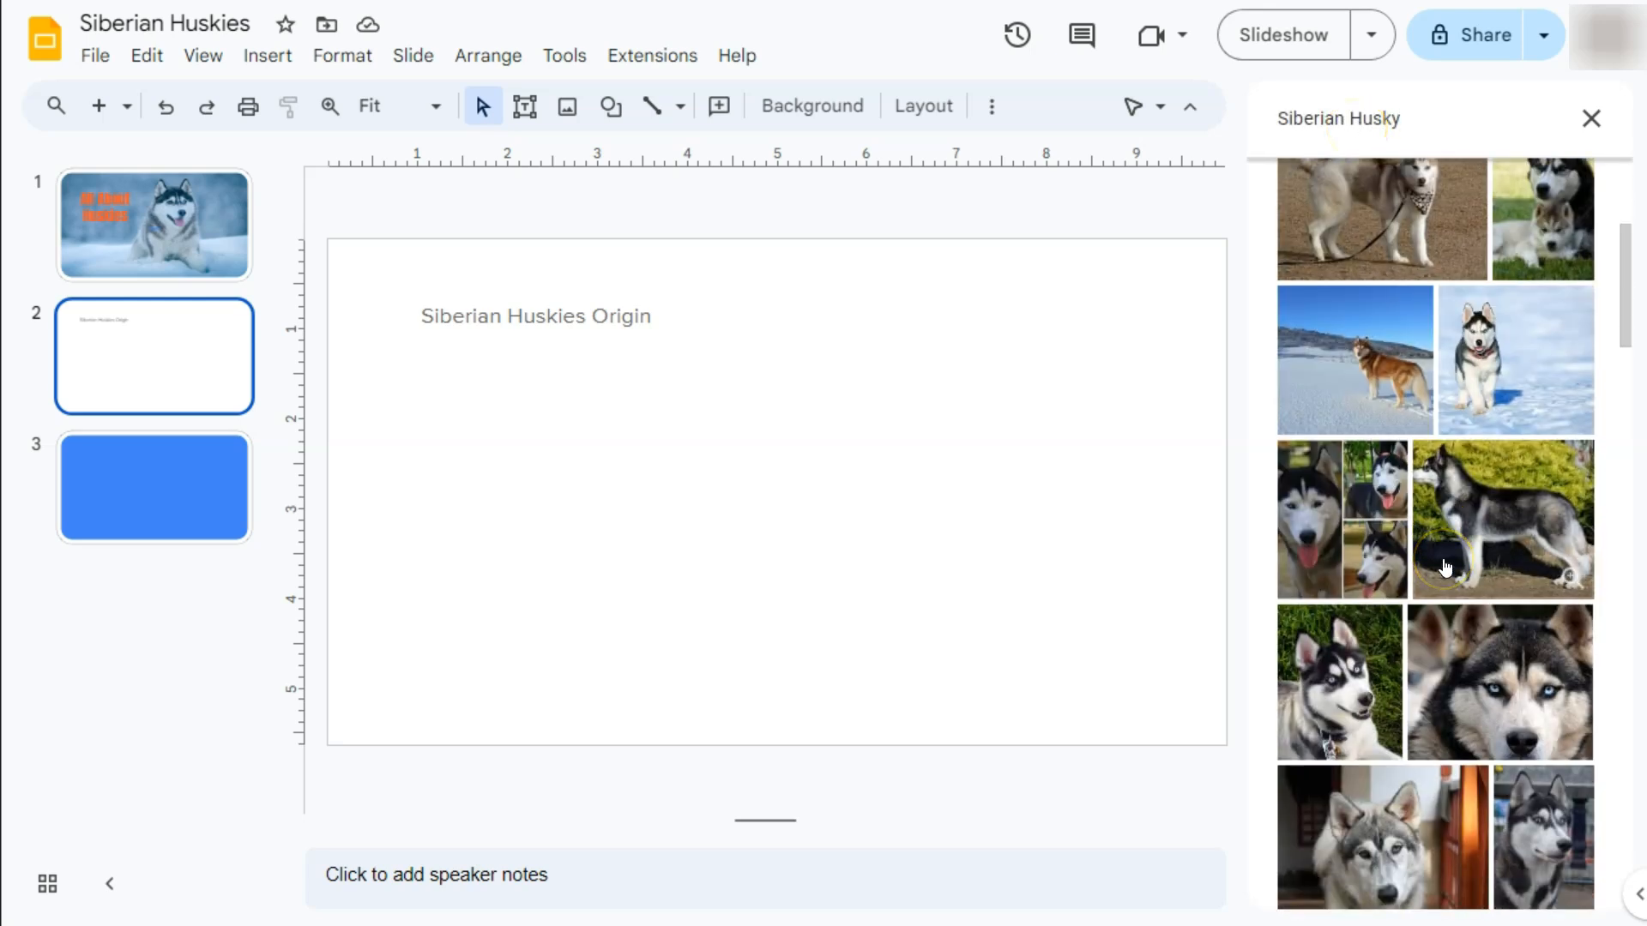
{"action": "scroll", "coordinate": [1445, 567], "scroll_direction": "down", "scroll_amount": 7}
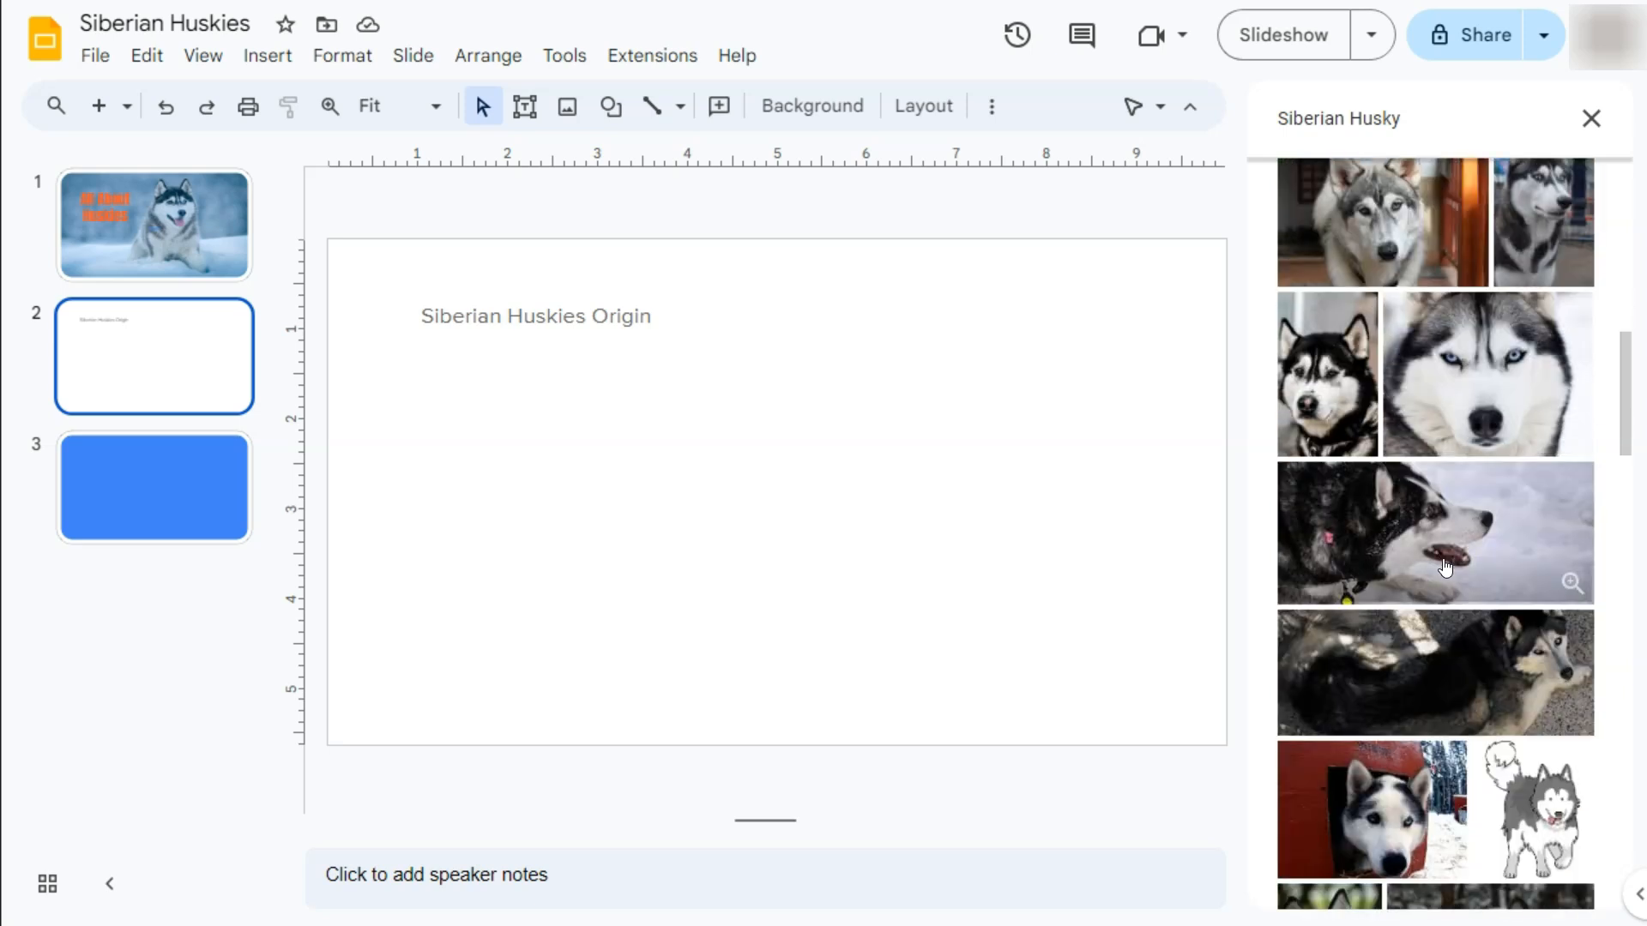
{"action": "left_click", "coordinate": [1492, 381]}
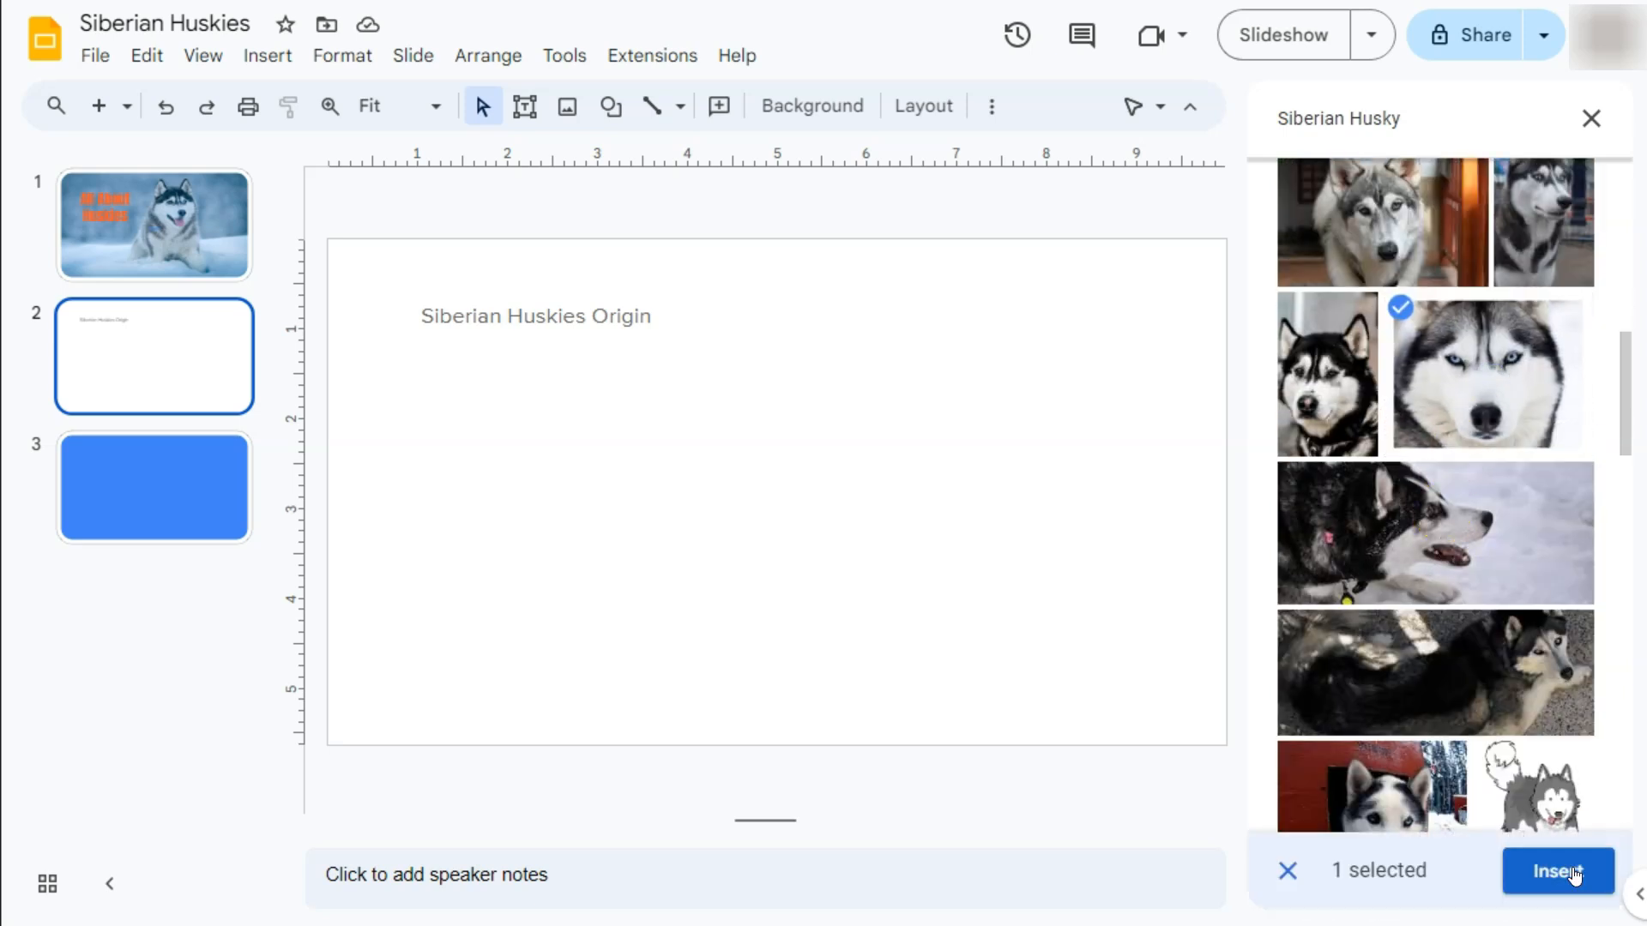
{"action": "left_click", "coordinate": [1574, 874]}
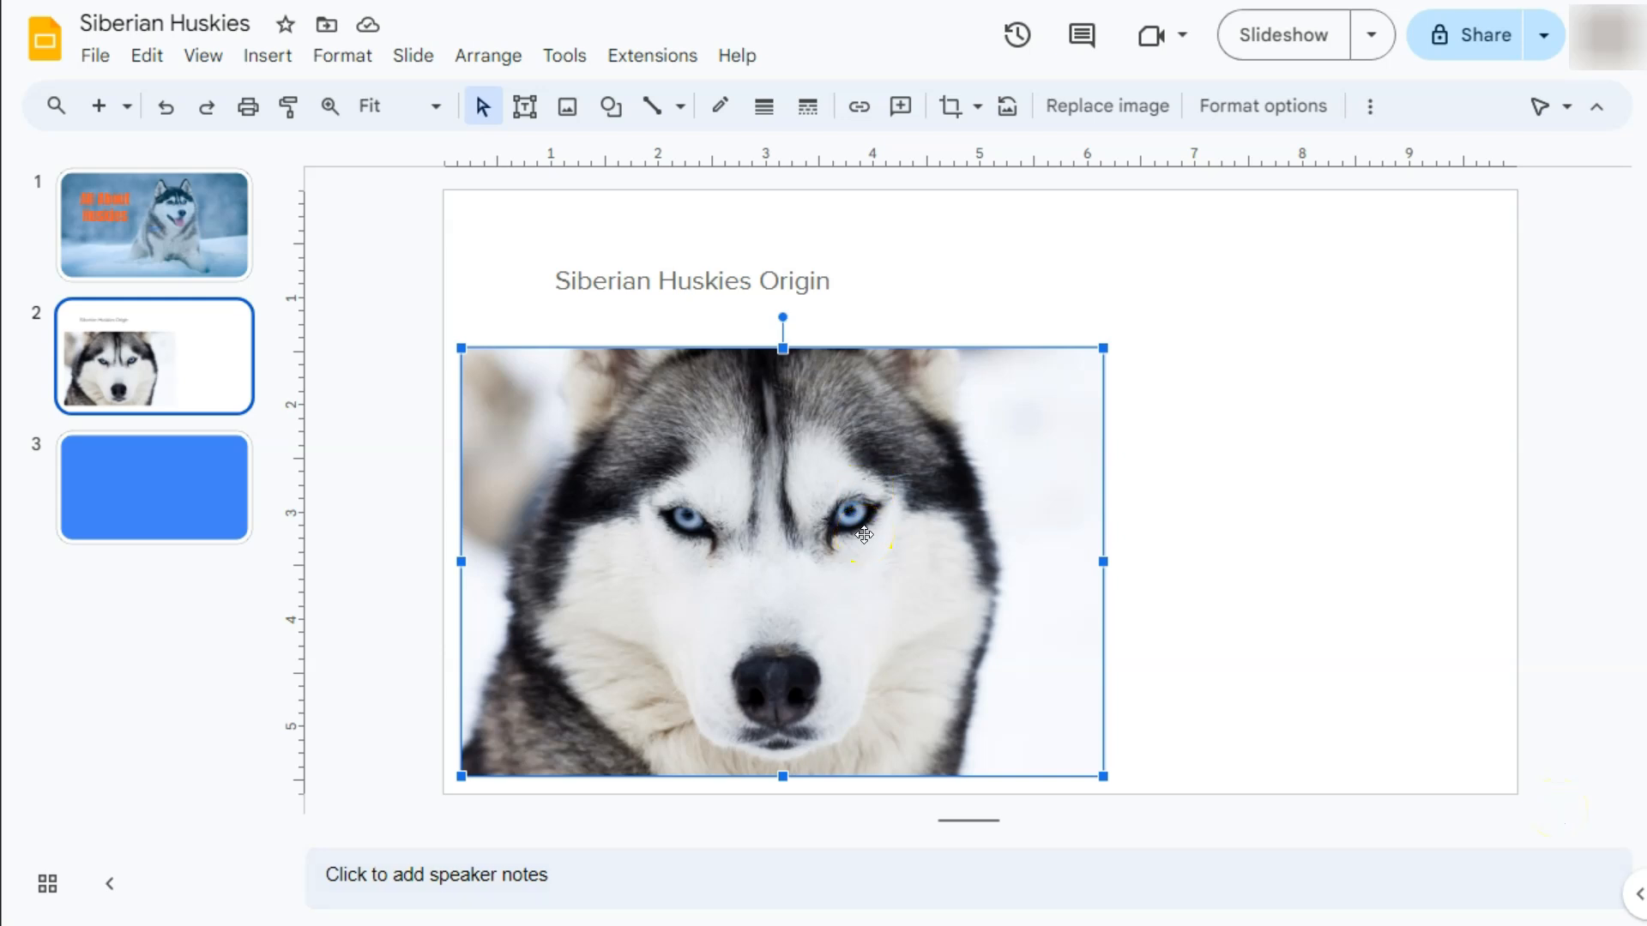
- Crop the husky photo's right edge to a width of about 5.3 in and move it to the slide's upper right area
{"action": "left_click", "coordinate": [949, 116]}
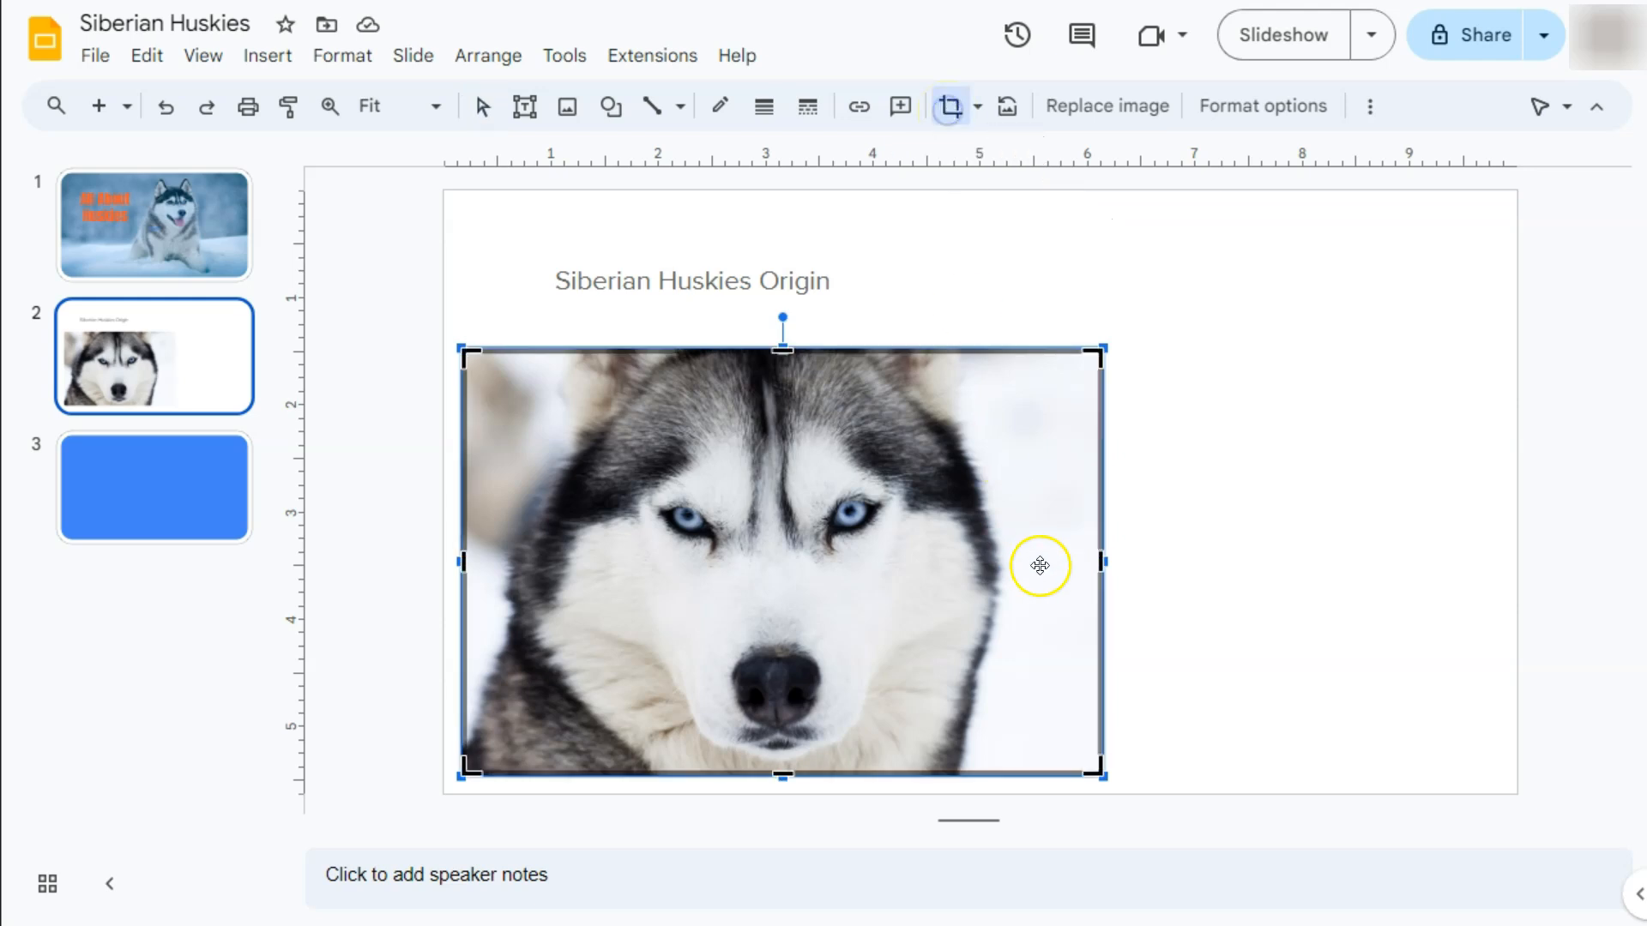
{"action": "left_click_drag", "start_coordinate": [1089, 572], "coordinate": [1025, 558]}
{"action": "left_click", "coordinate": [1295, 500]}
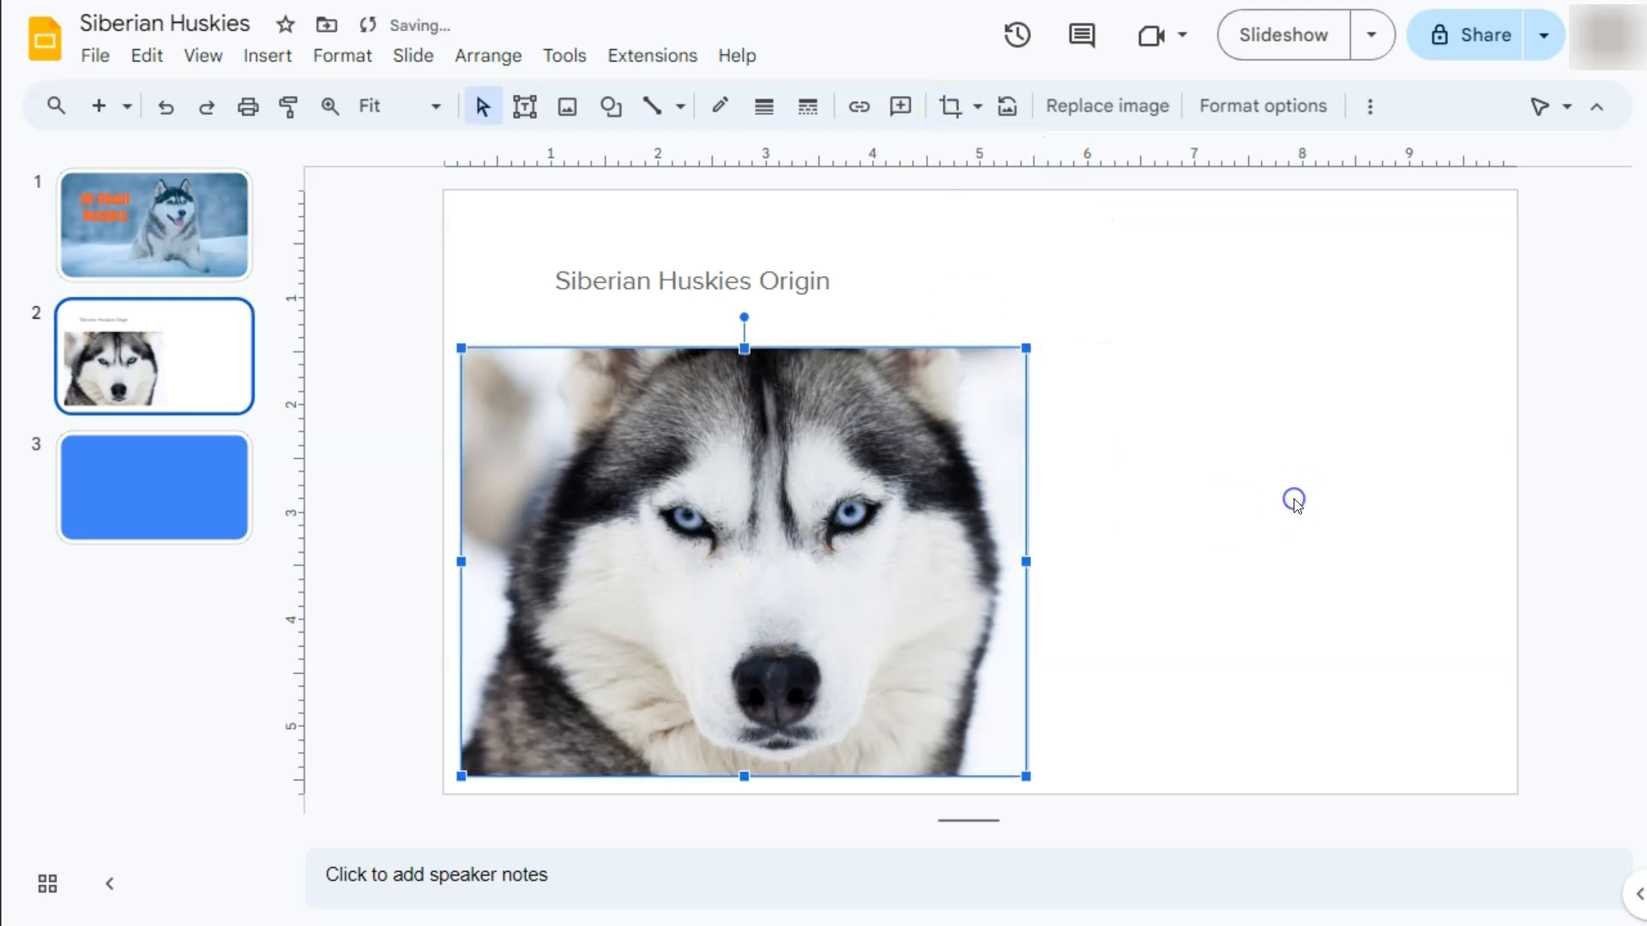
{"action": "left_click_drag", "start_coordinate": [754, 661], "coordinate": [1208, 506]}
{"action": "left_click", "coordinate": [1150, 738]}
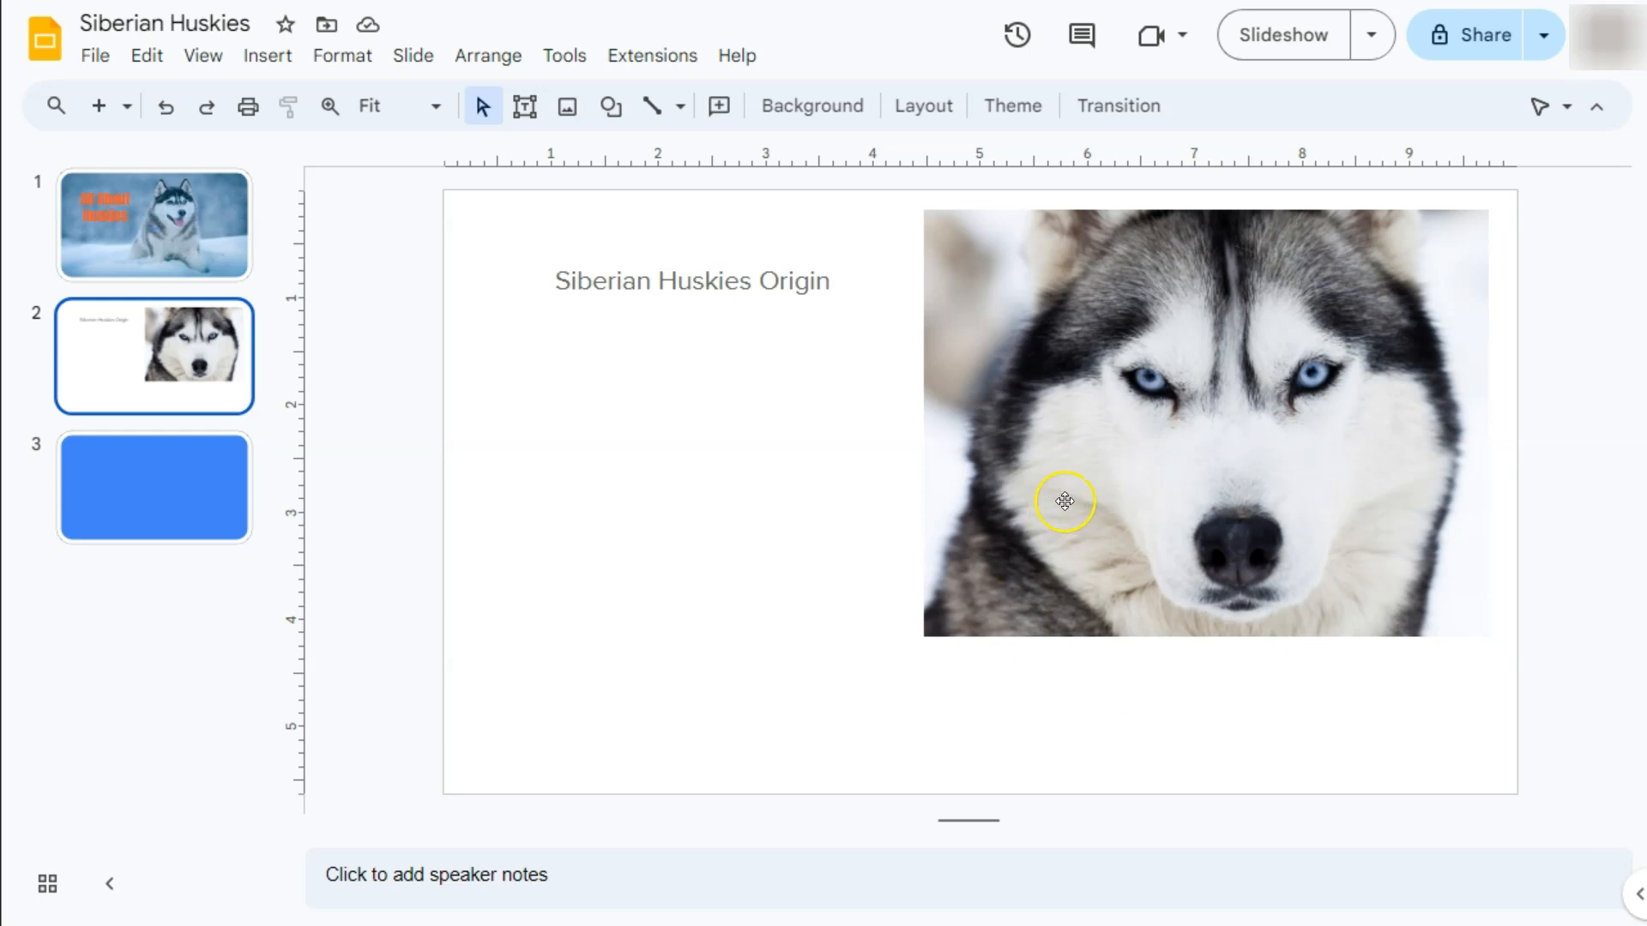
{"action": "left_click", "coordinate": [1048, 406]}
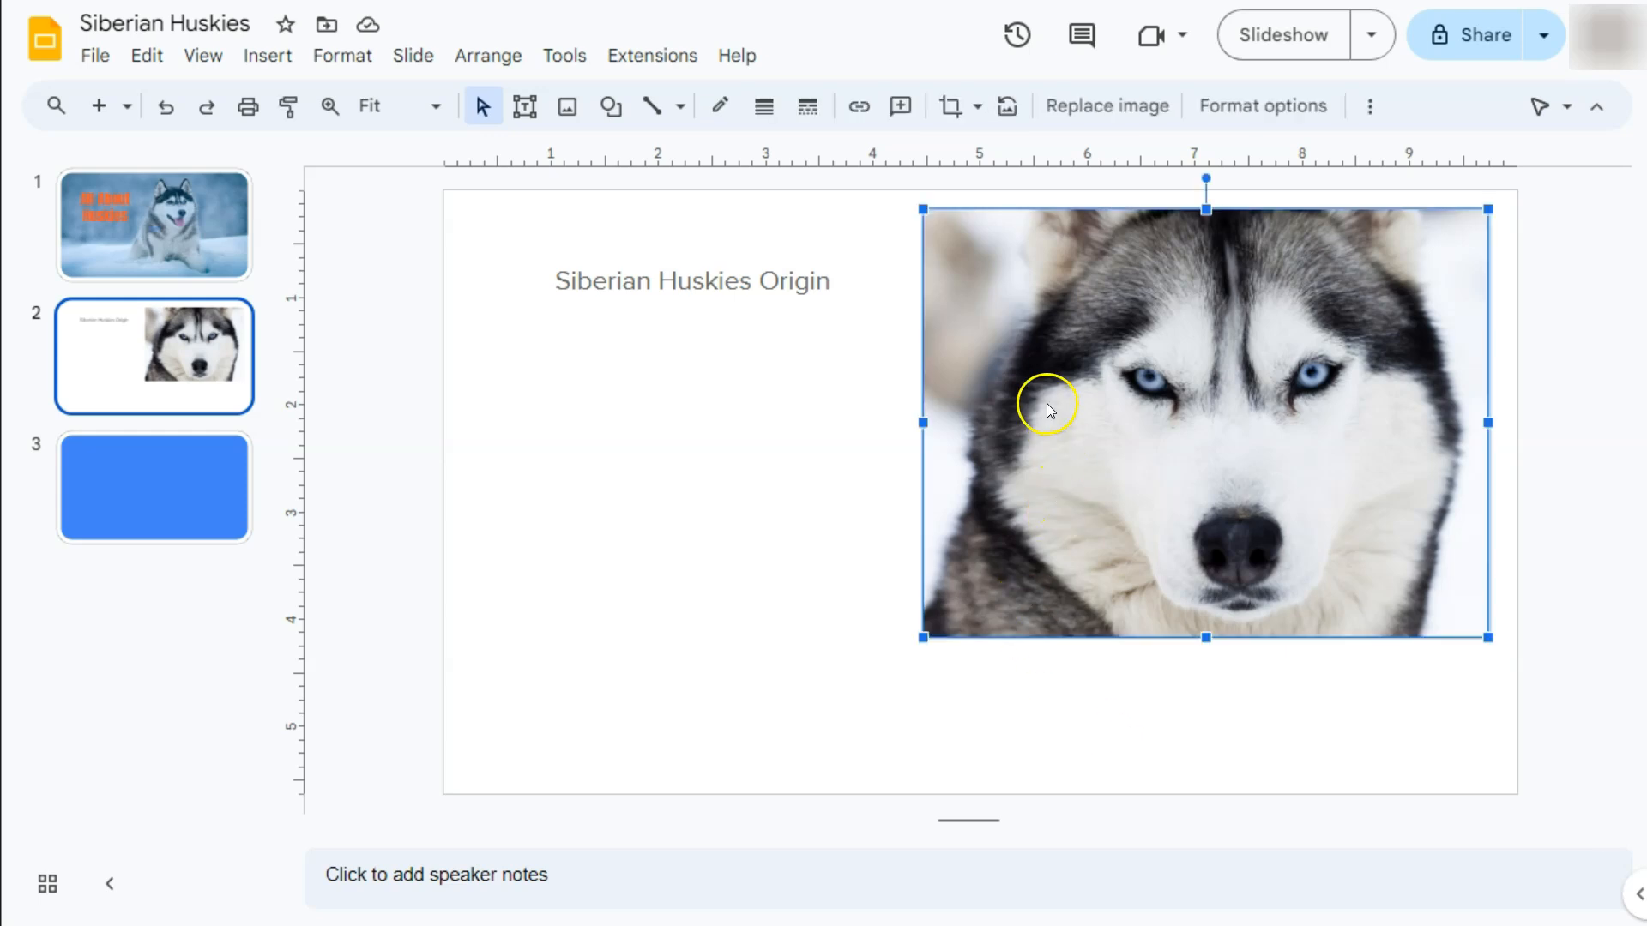
{"action": "left_click", "coordinate": [858, 112]}
{"action": "left_click", "coordinate": [1002, 683]}
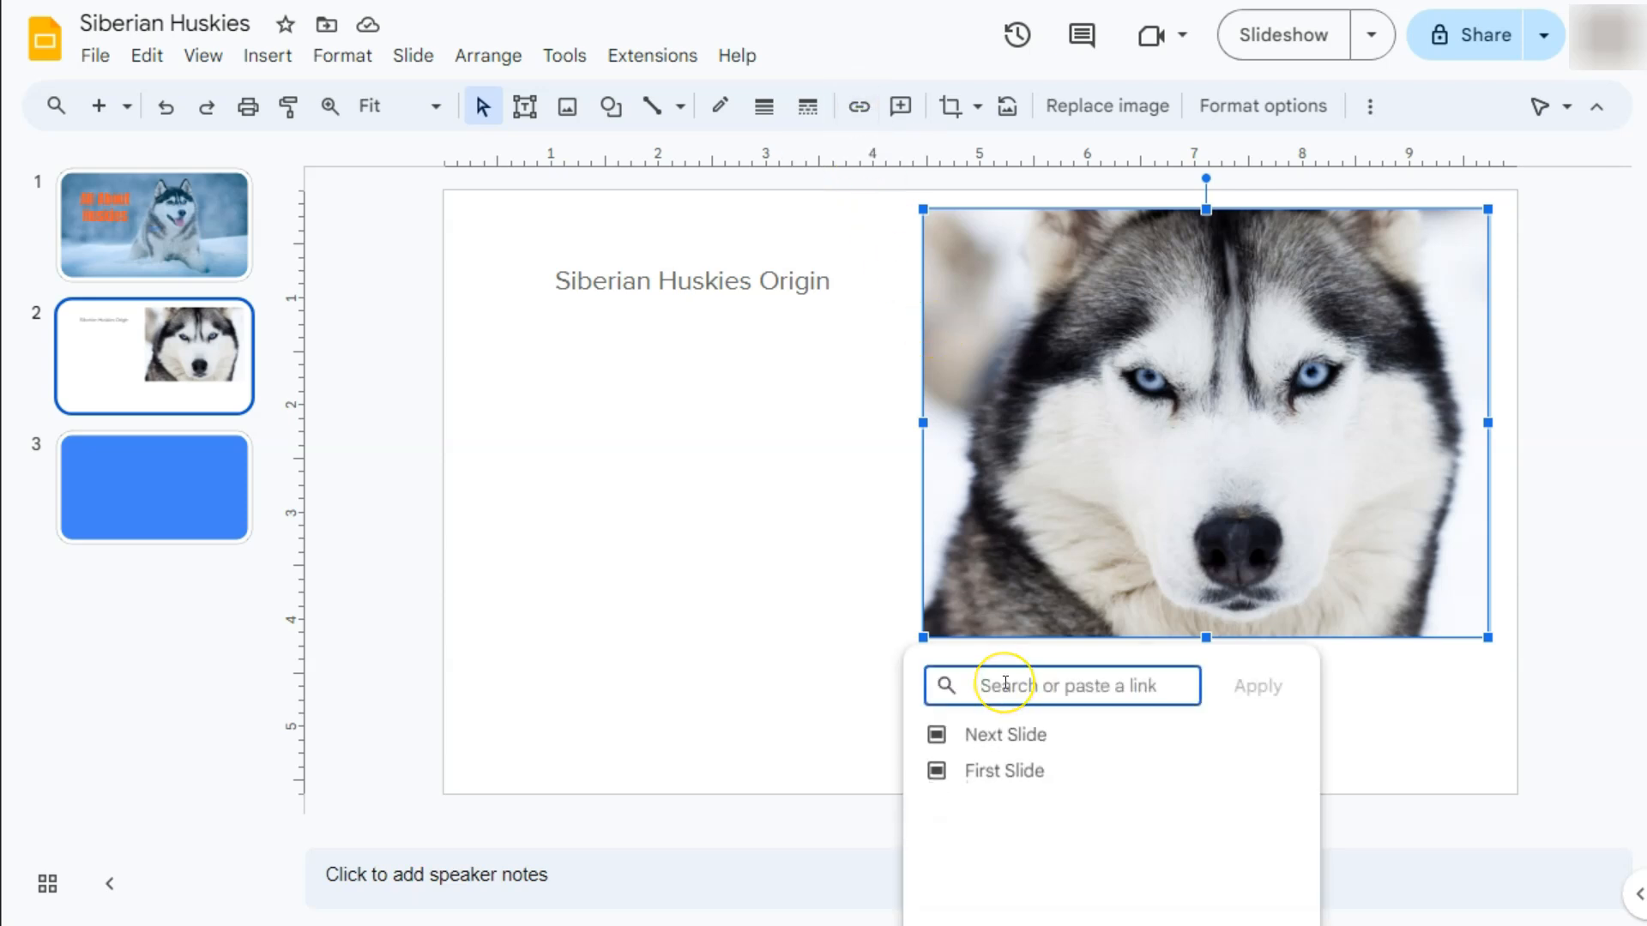
{"action": "left_click", "coordinate": [1026, 686]}
{"action": "left_click", "coordinate": [1043, 685]}
{"action": "type", "text": "https://www.akc.org/dog-breeds/siberian-husky/"}
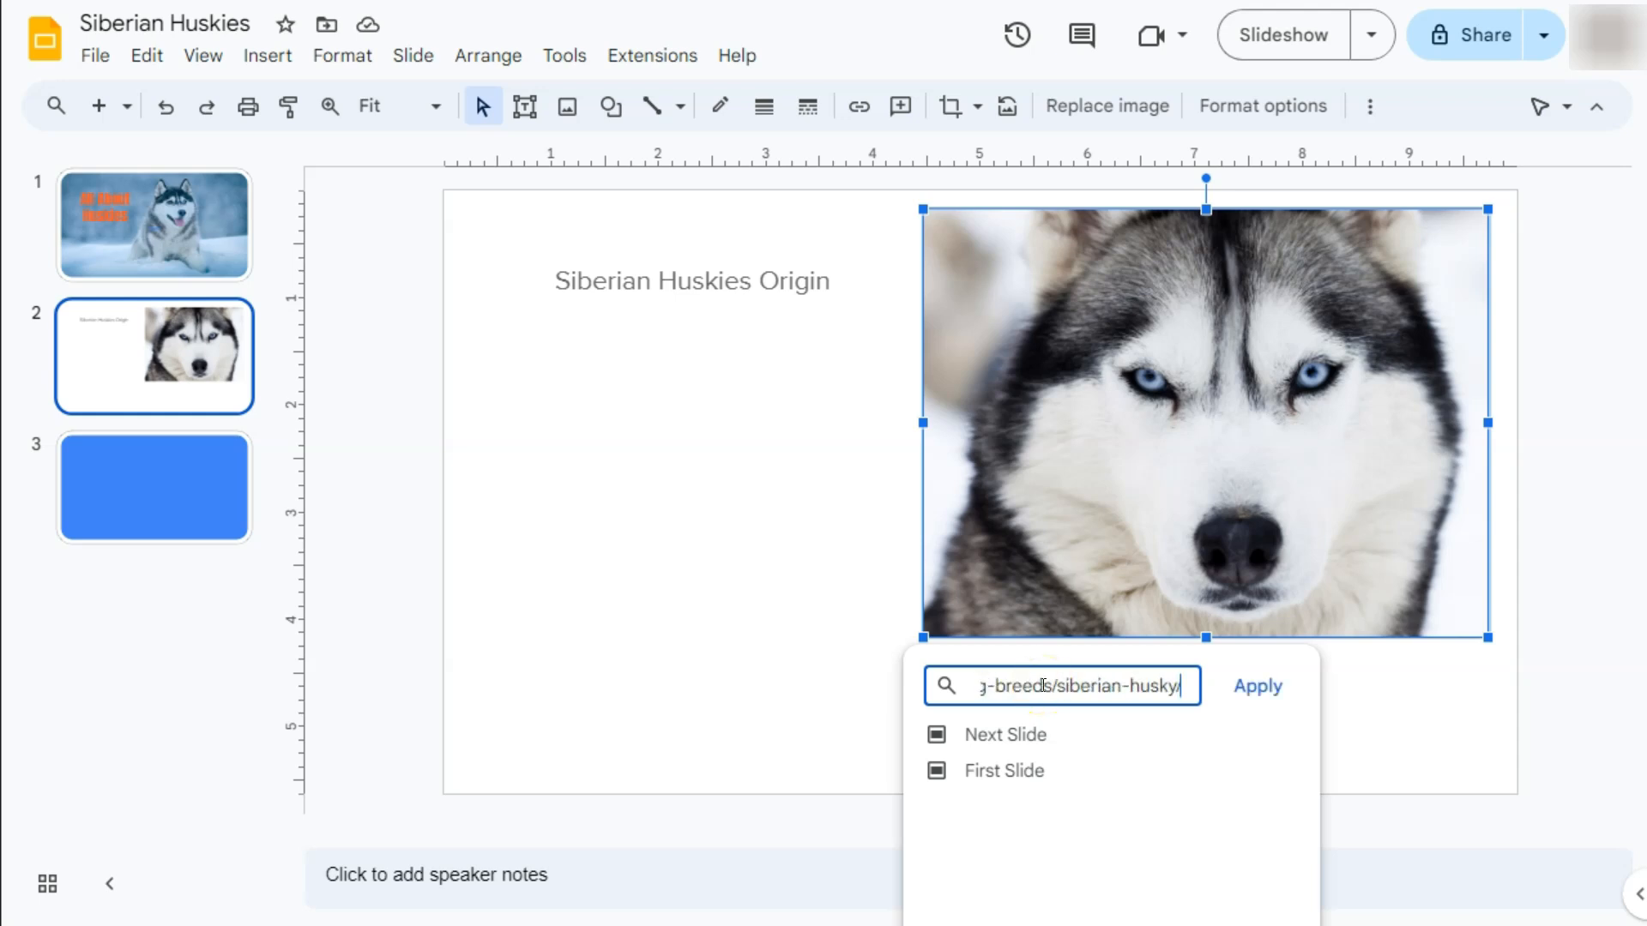
{"action": "left_click", "coordinate": [1255, 686]}
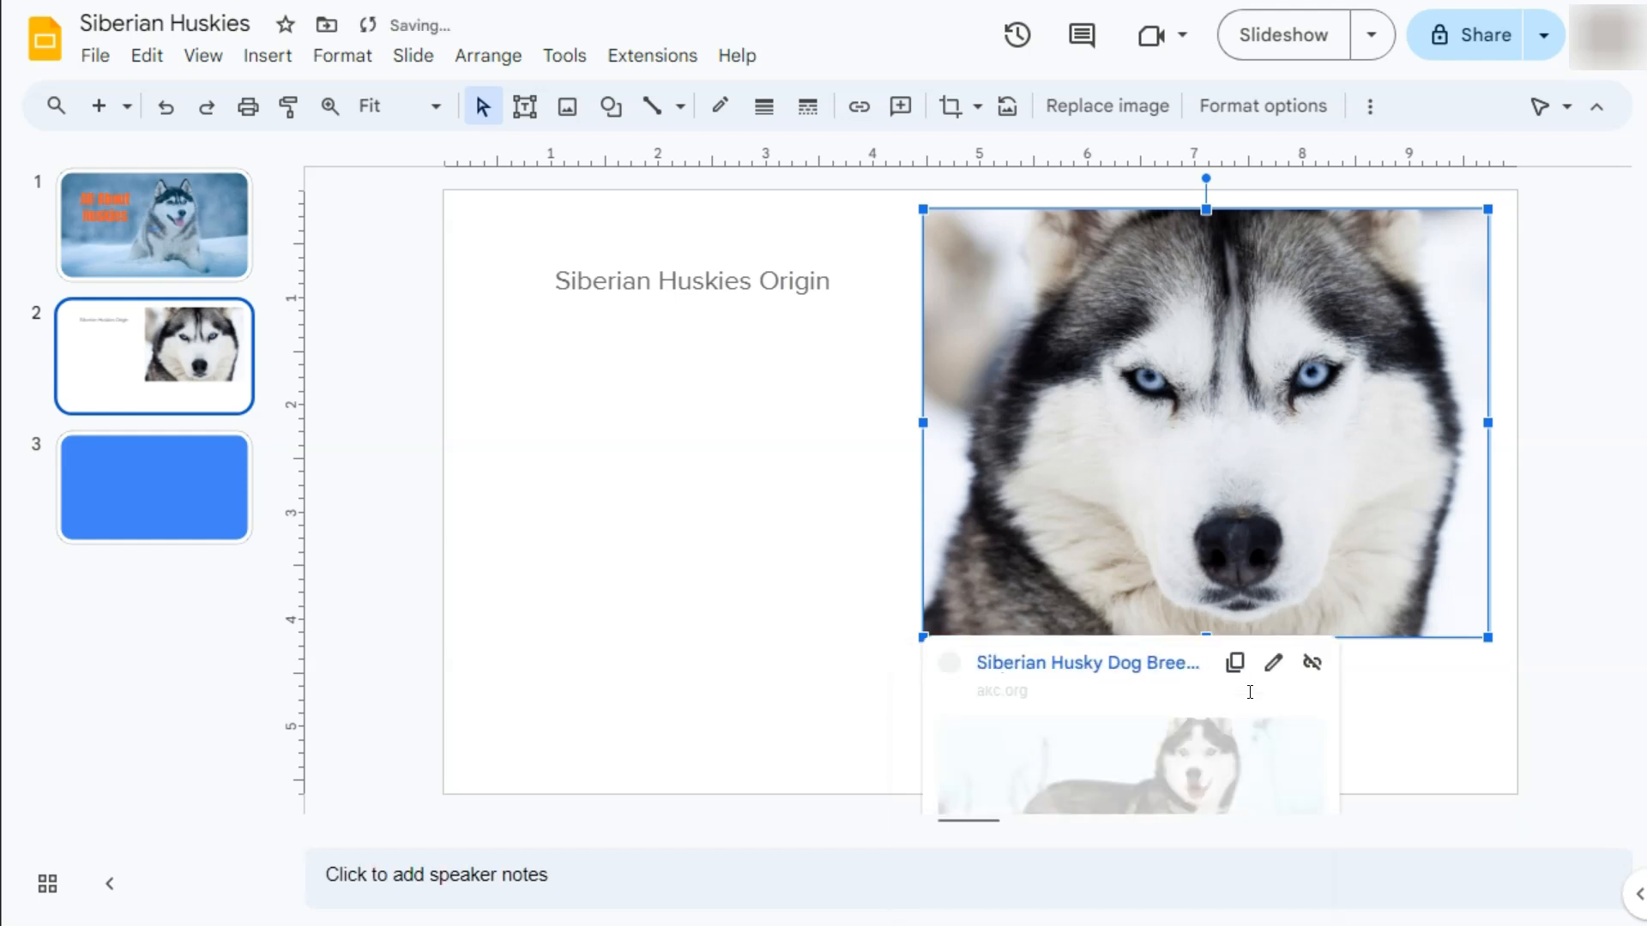
{"action": "left_click", "coordinate": [735, 532]}
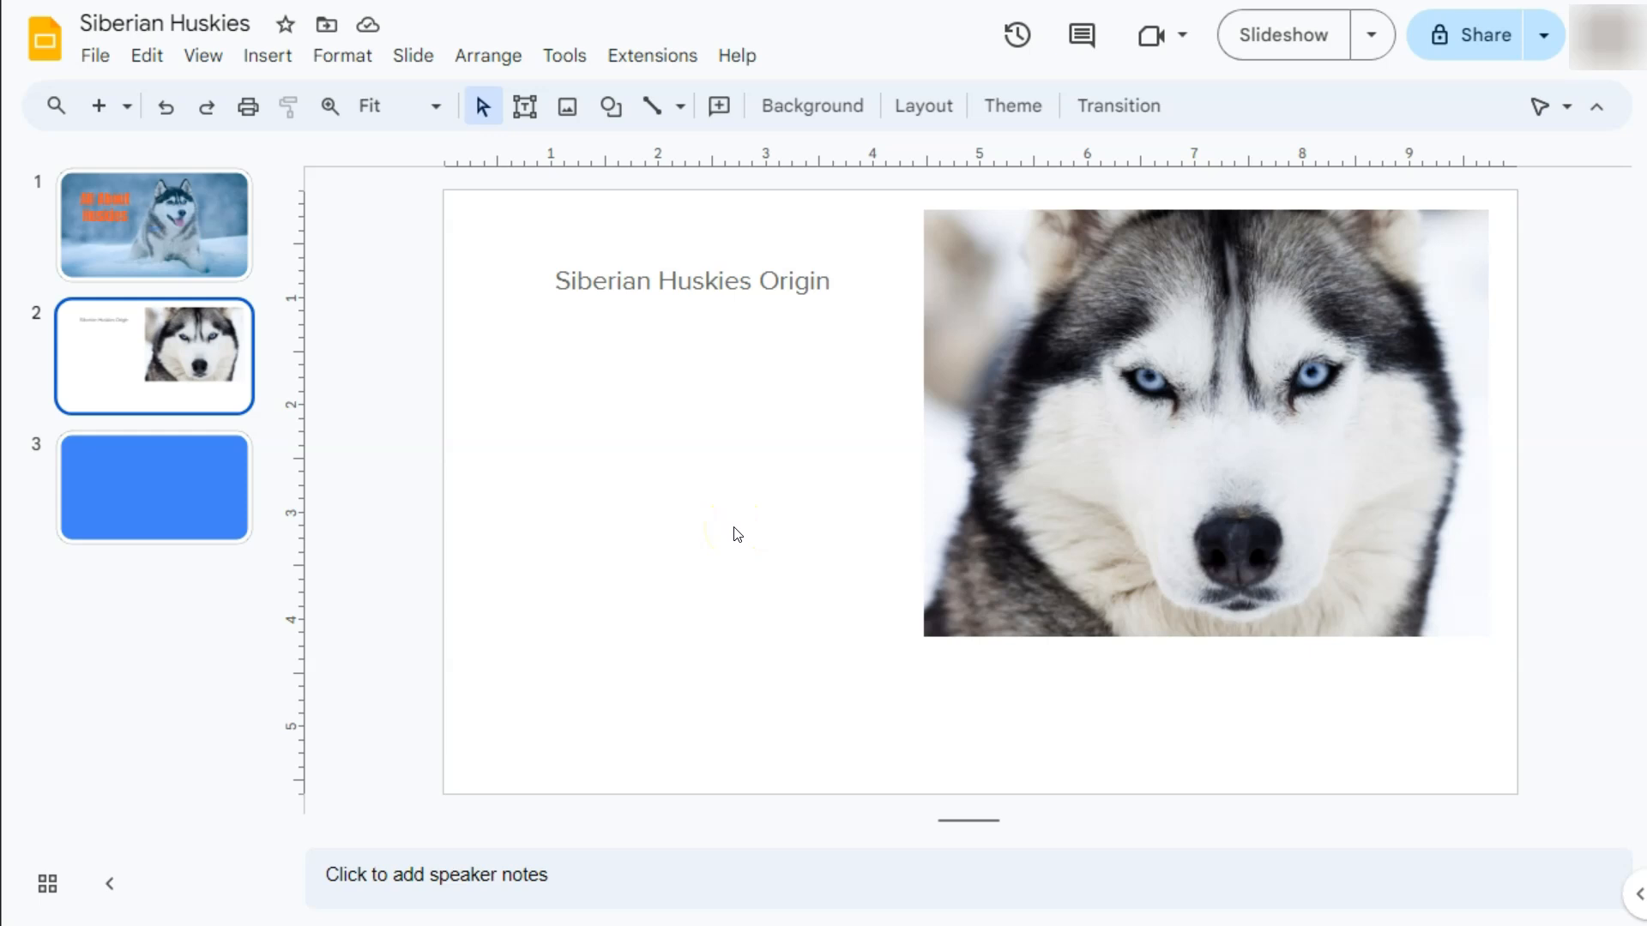
- Search YouTube for "siberian husky" and insert the video "10 Things You Didn't Know About the Siberian Husky" on slide 2
{"action": "left_click", "coordinate": [259, 70]}
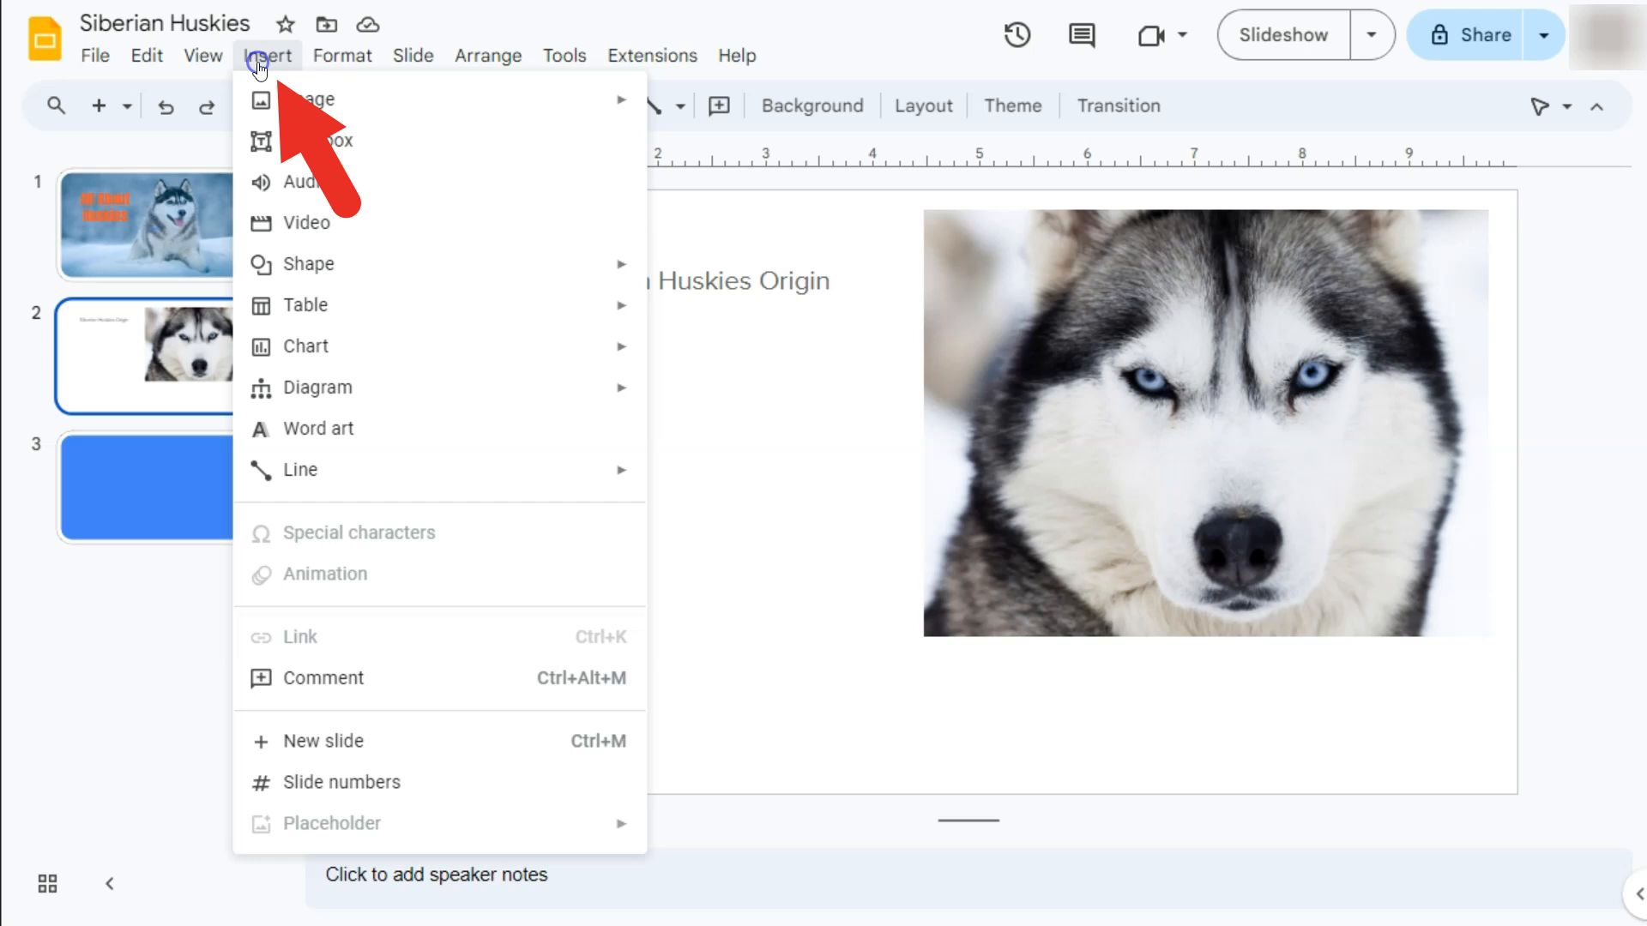
{"action": "left_click", "coordinate": [308, 224]}
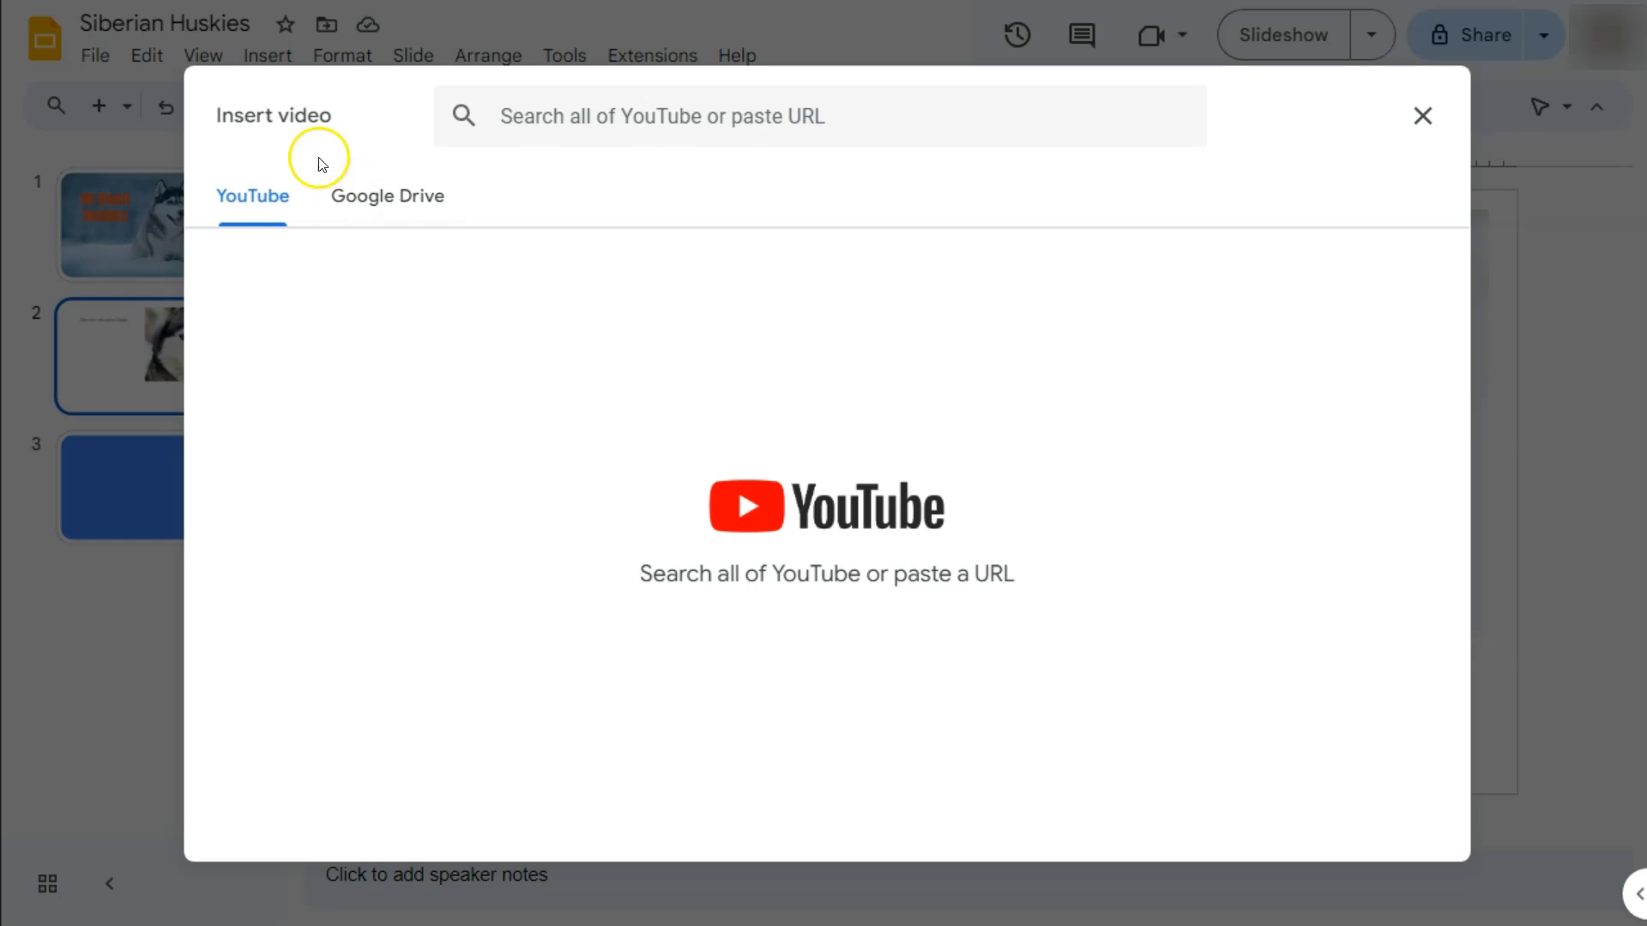
{"action": "left_click", "coordinate": [515, 120]}
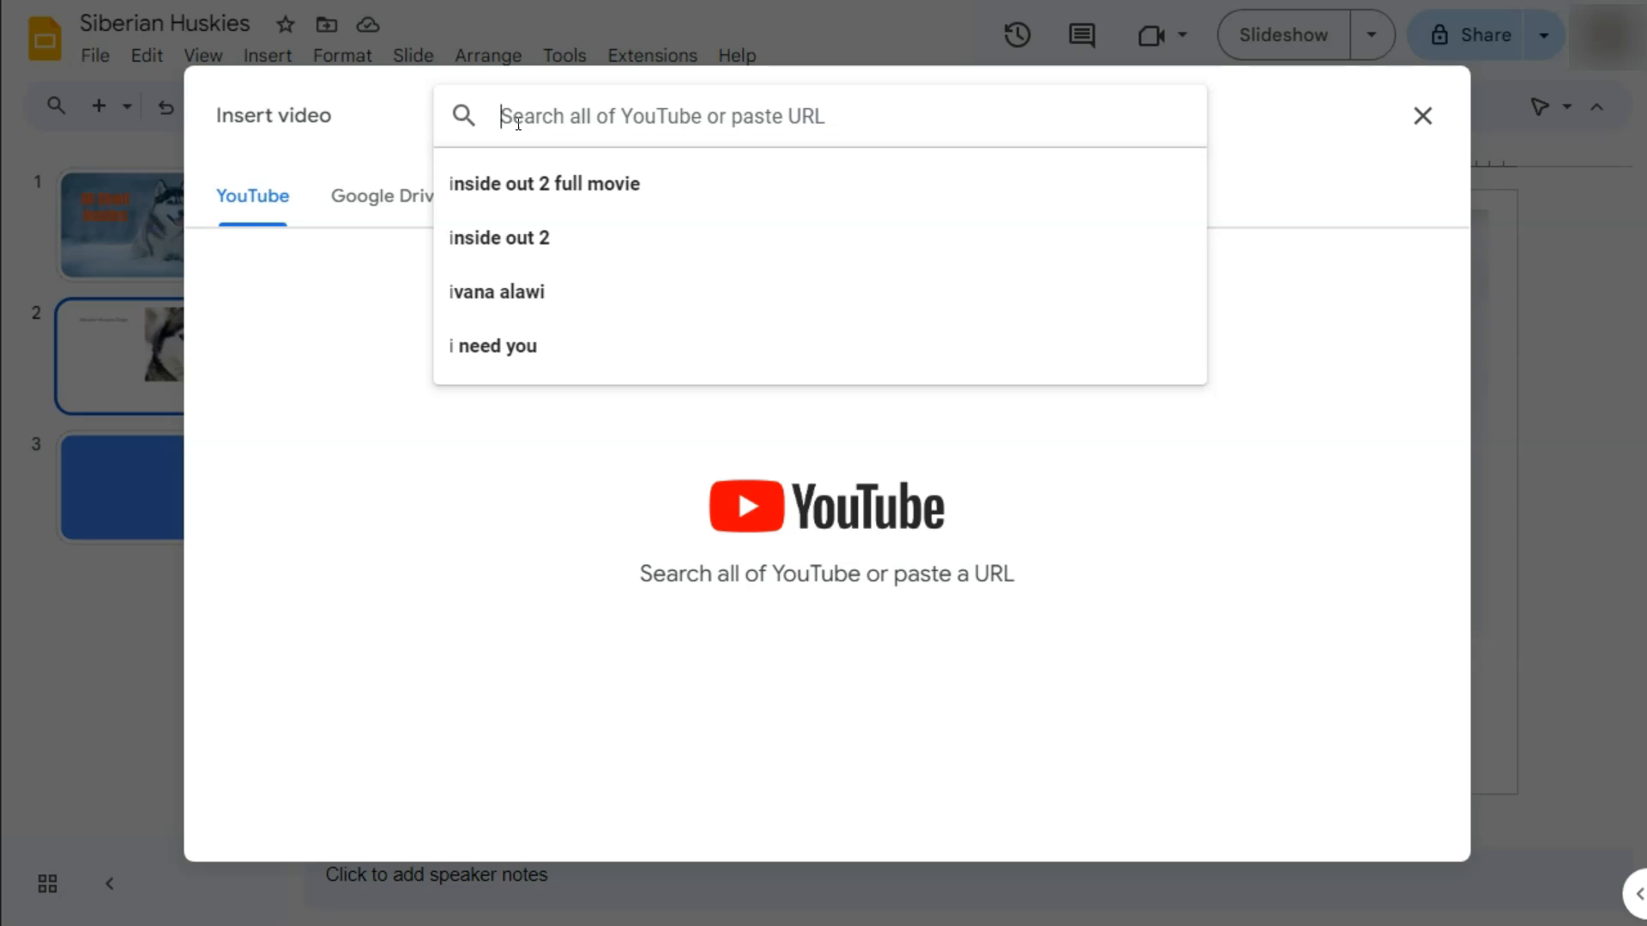
{"action": "type", "text": "Siberian"}
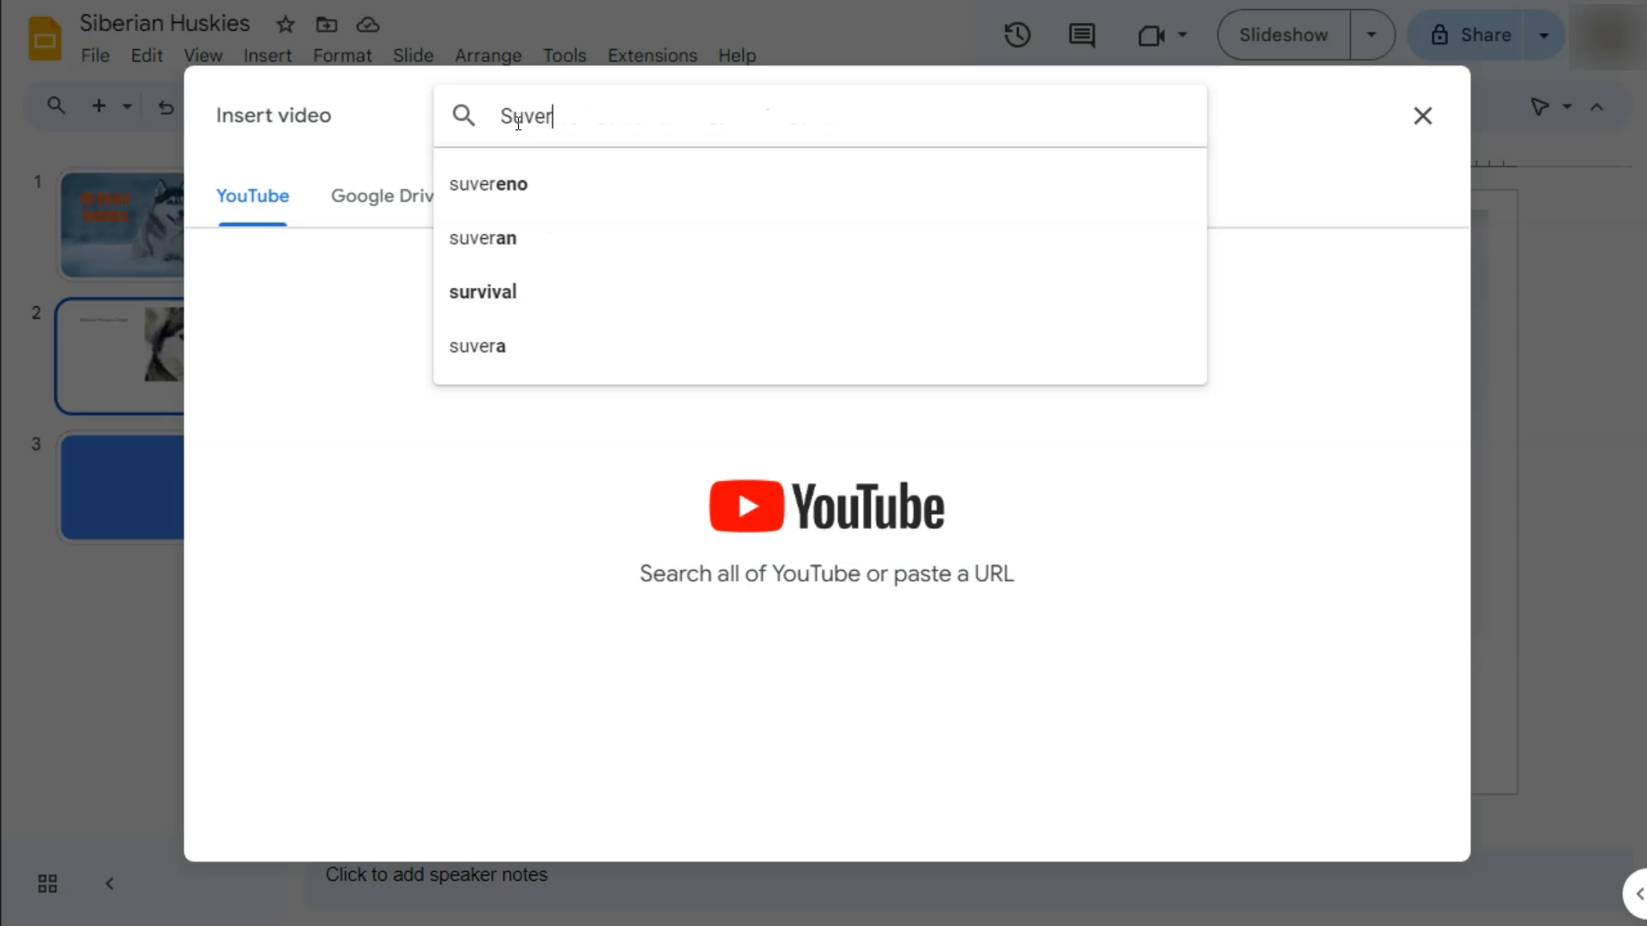
{"action": "key", "text": "Down"}
{"action": "key", "text": "Return"}
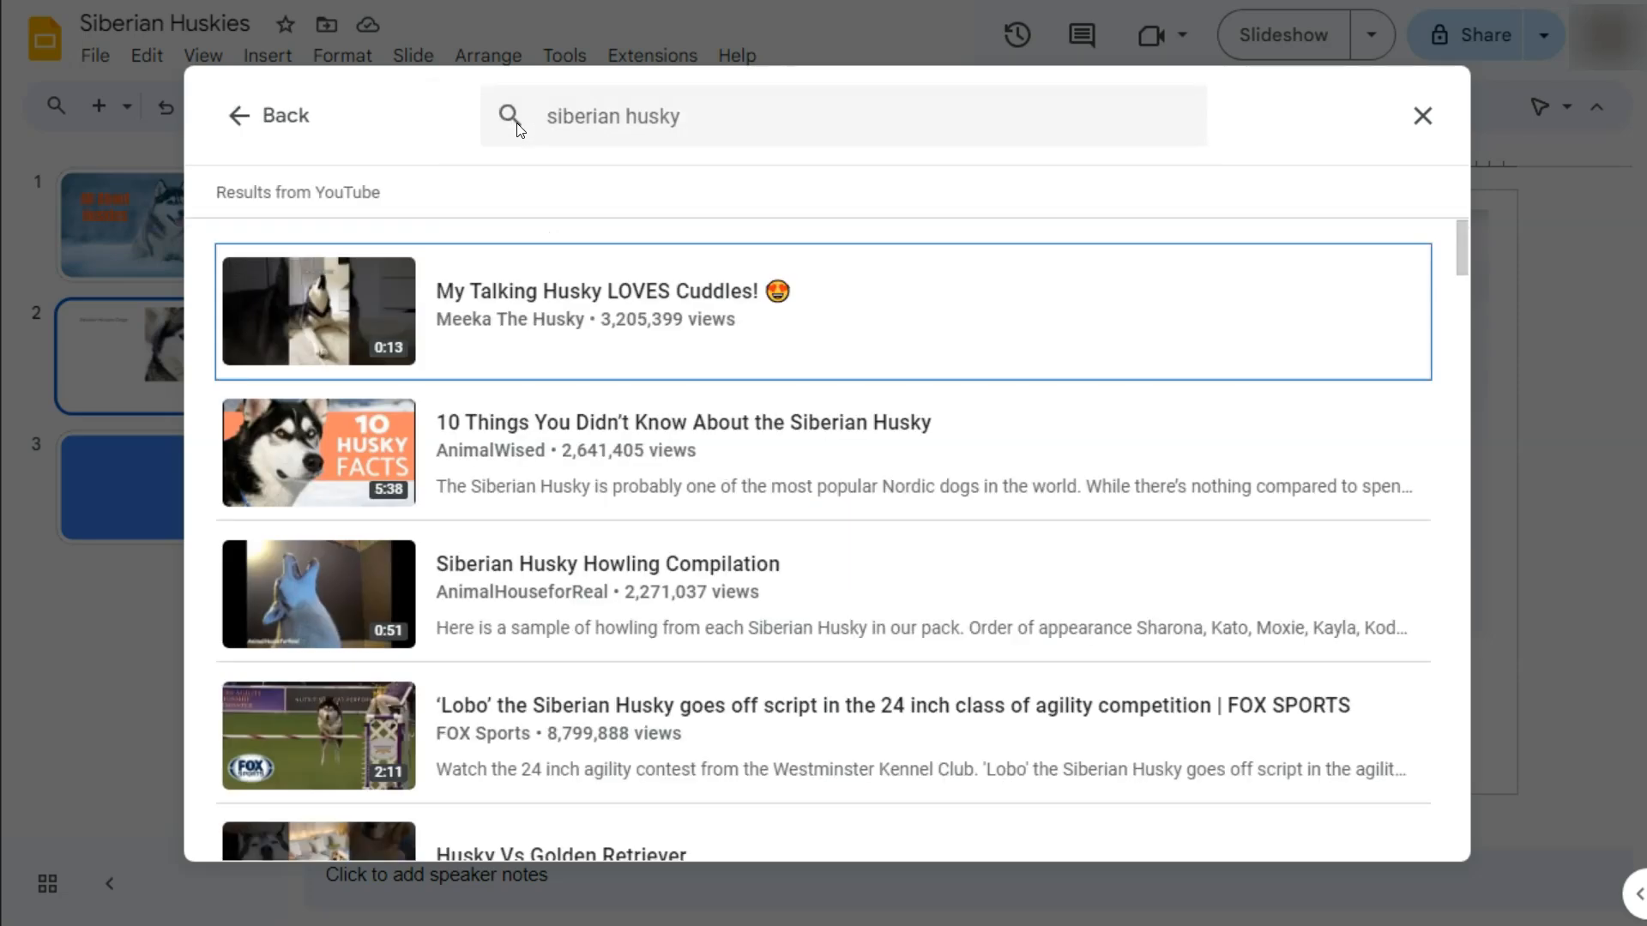
{"action": "scroll", "coordinate": [686, 656], "scroll_direction": "down", "scroll_amount": 3}
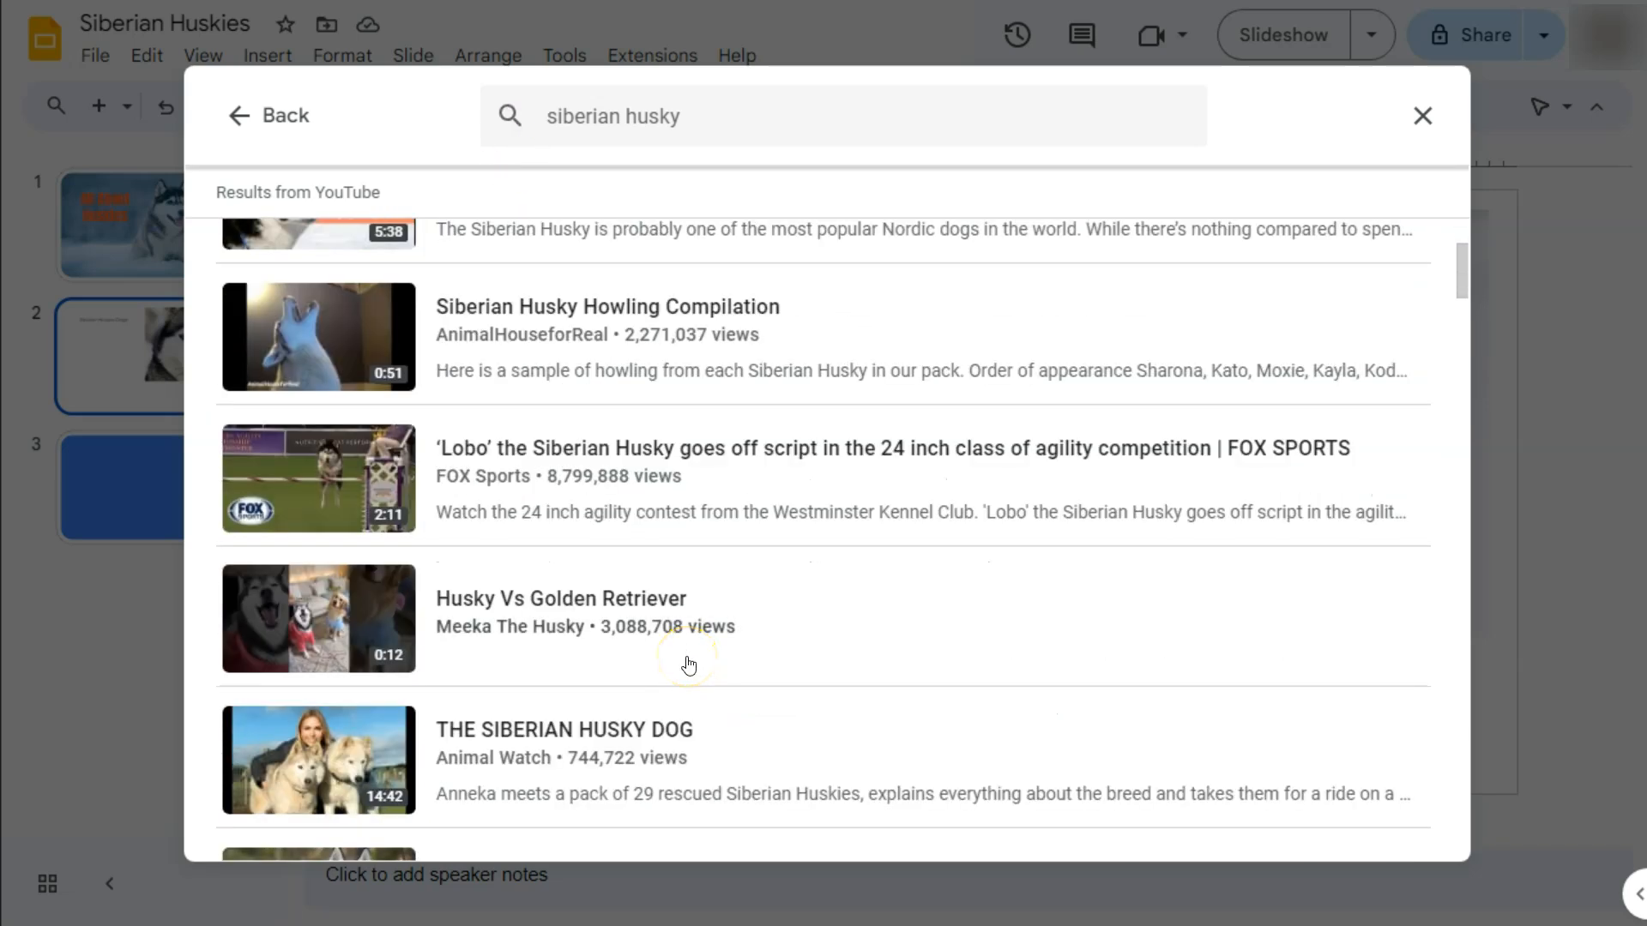
{"action": "scroll", "coordinate": [515, 677], "scroll_direction": "down", "scroll_amount": 15}
{"action": "scroll", "coordinate": [532, 754], "scroll_direction": "up", "scroll_amount": 16}
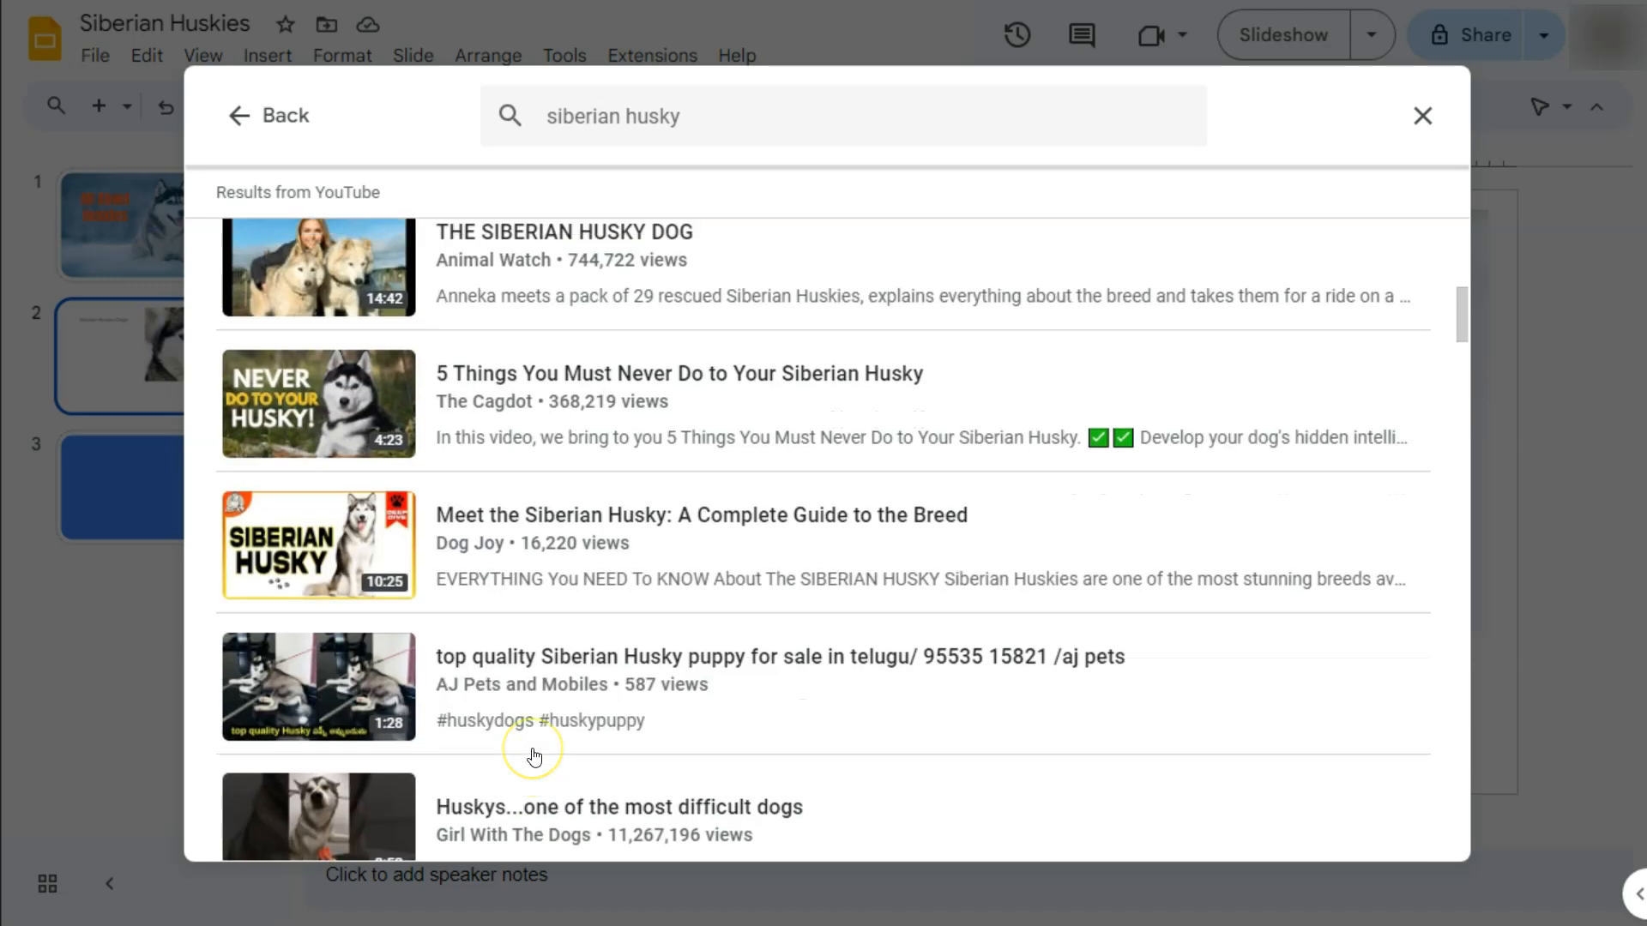
{"action": "scroll", "coordinate": [532, 757], "scroll_direction": "up", "scroll_amount": 2}
{"action": "left_click", "coordinate": [325, 436]}
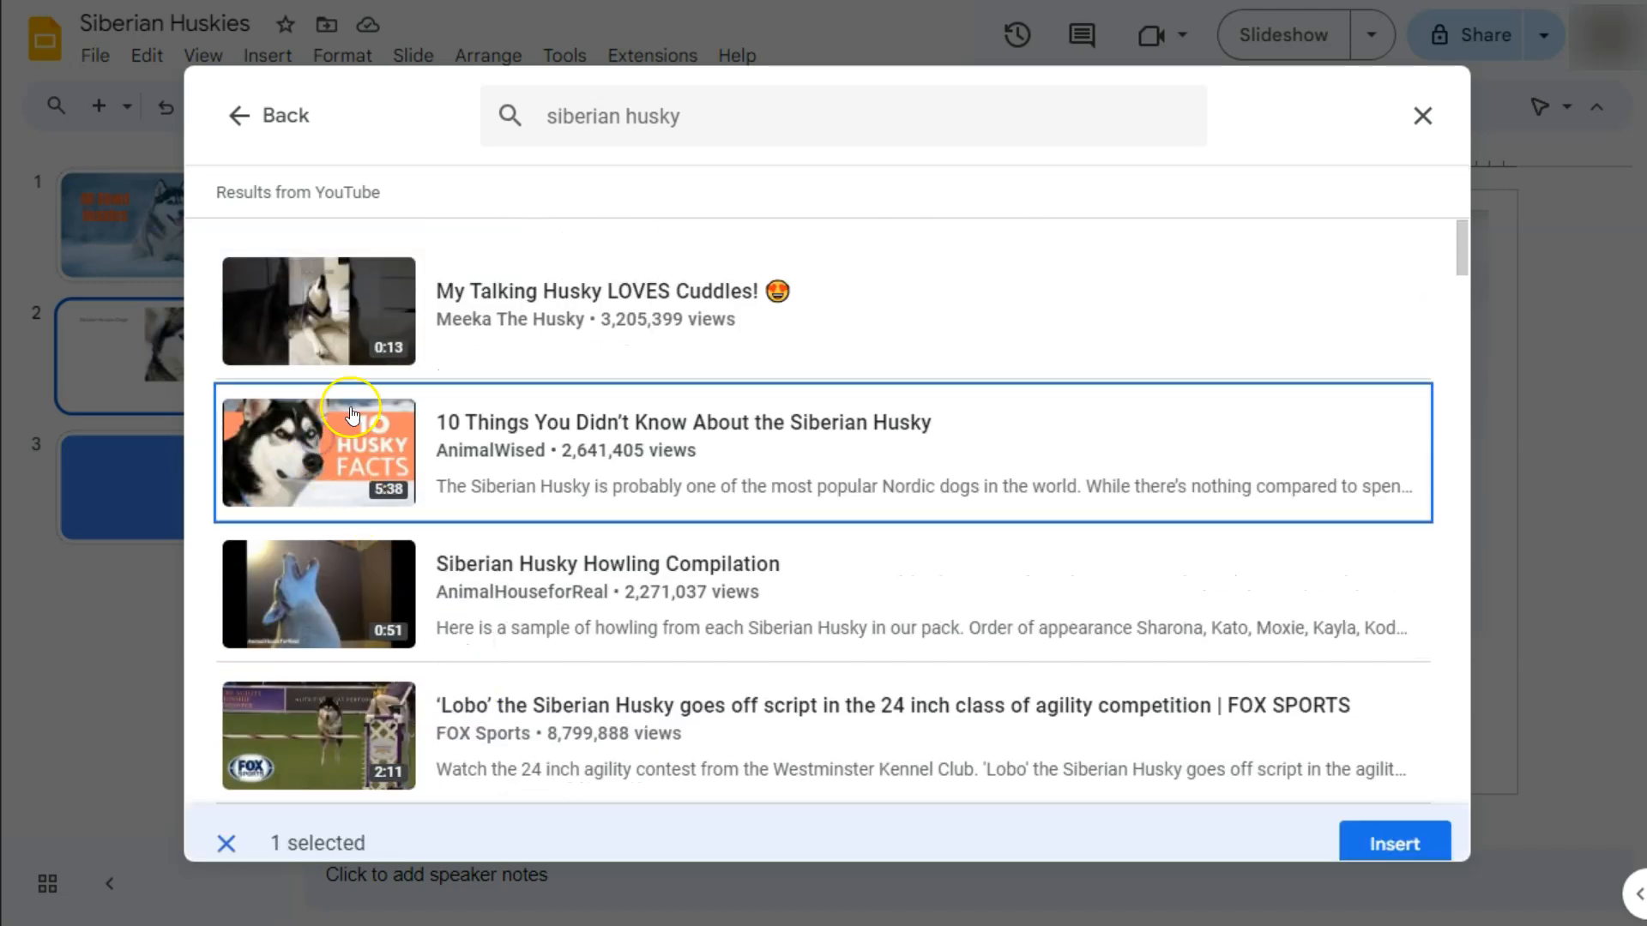
{"action": "left_click", "coordinate": [1375, 830]}
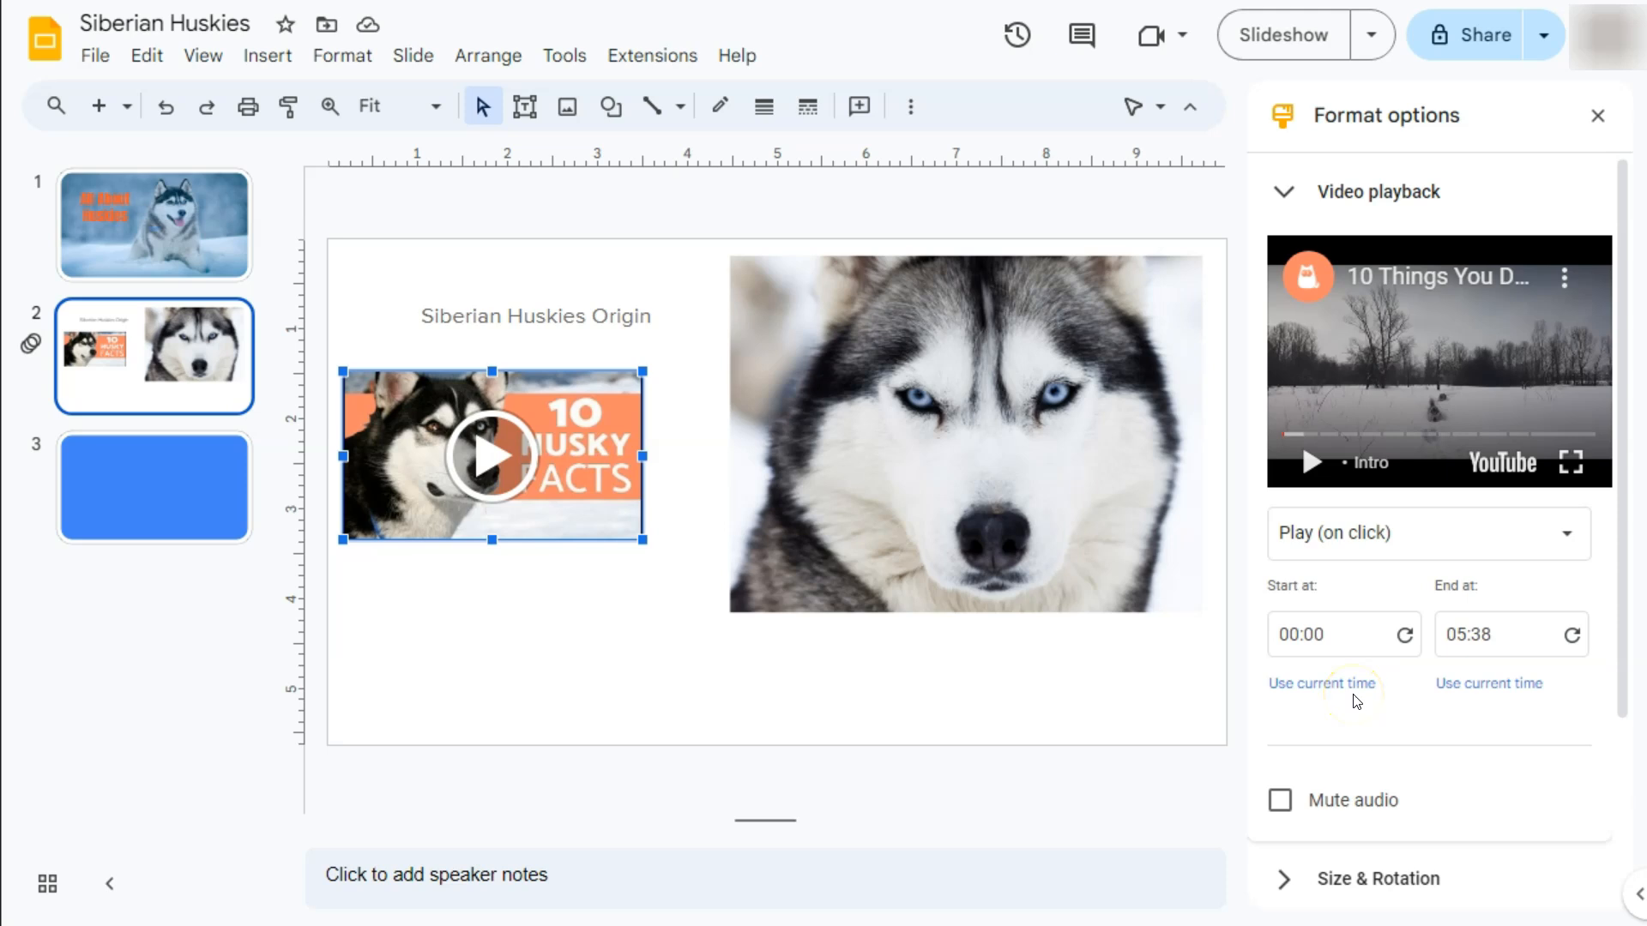
- Enlarge the husky facts video to about 4 in wide and move it to the slide's lower right corner, overlapping the photo
{"action": "left_click", "coordinate": [822, 677]}
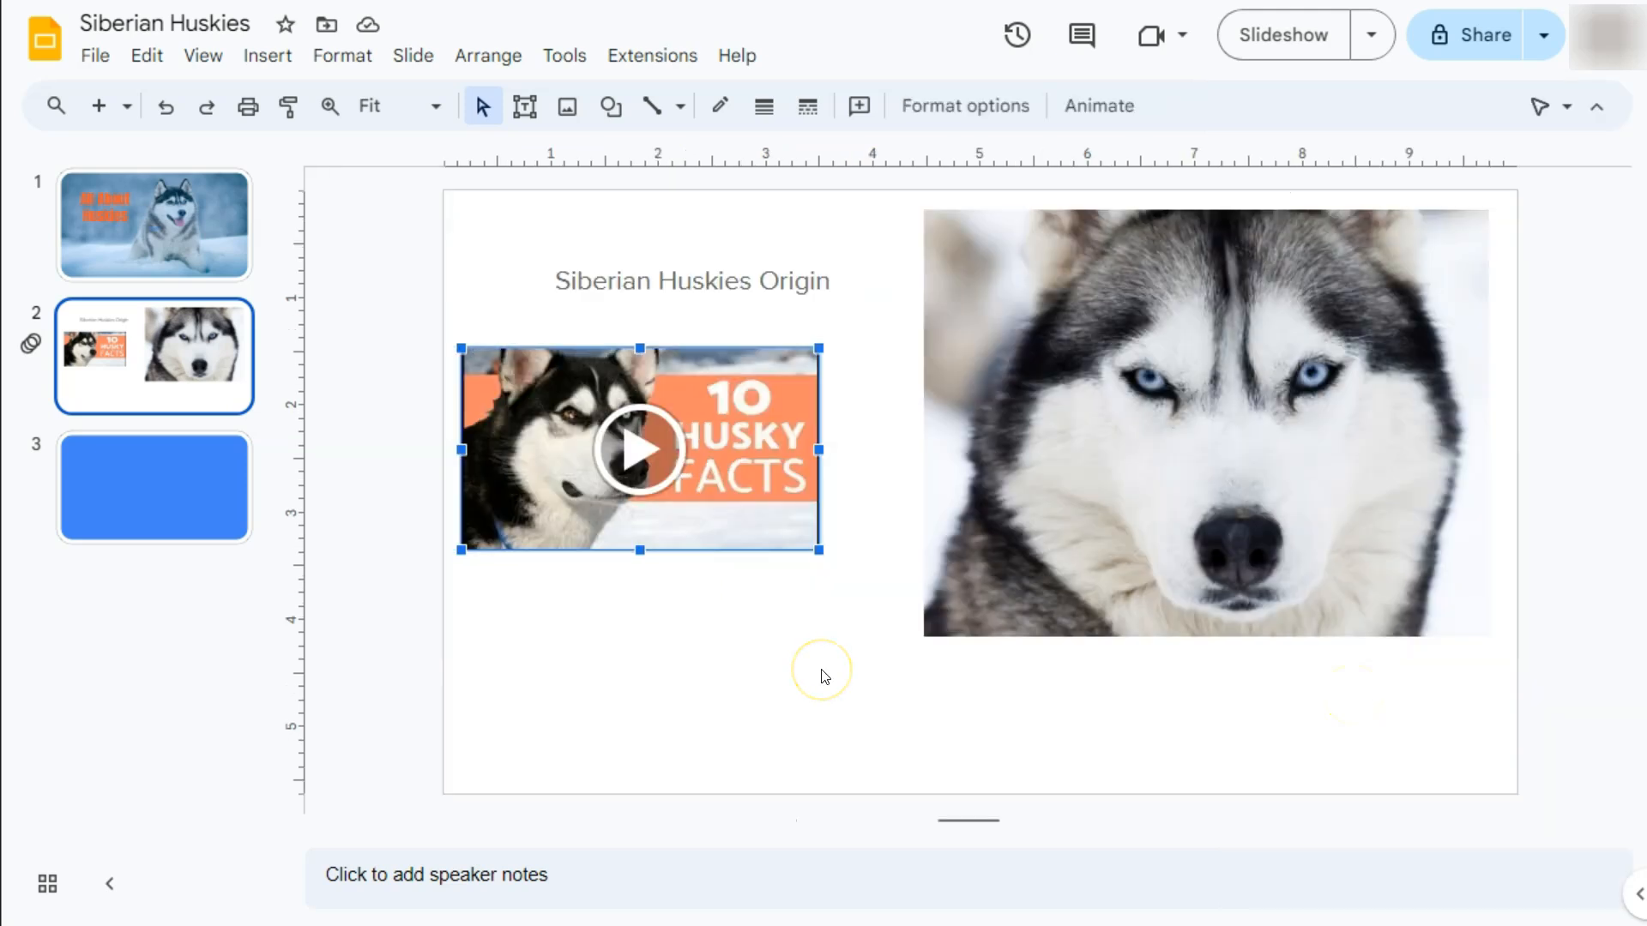
{"action": "left_click_drag", "start_coordinate": [818, 550], "coordinate": [969, 711]}
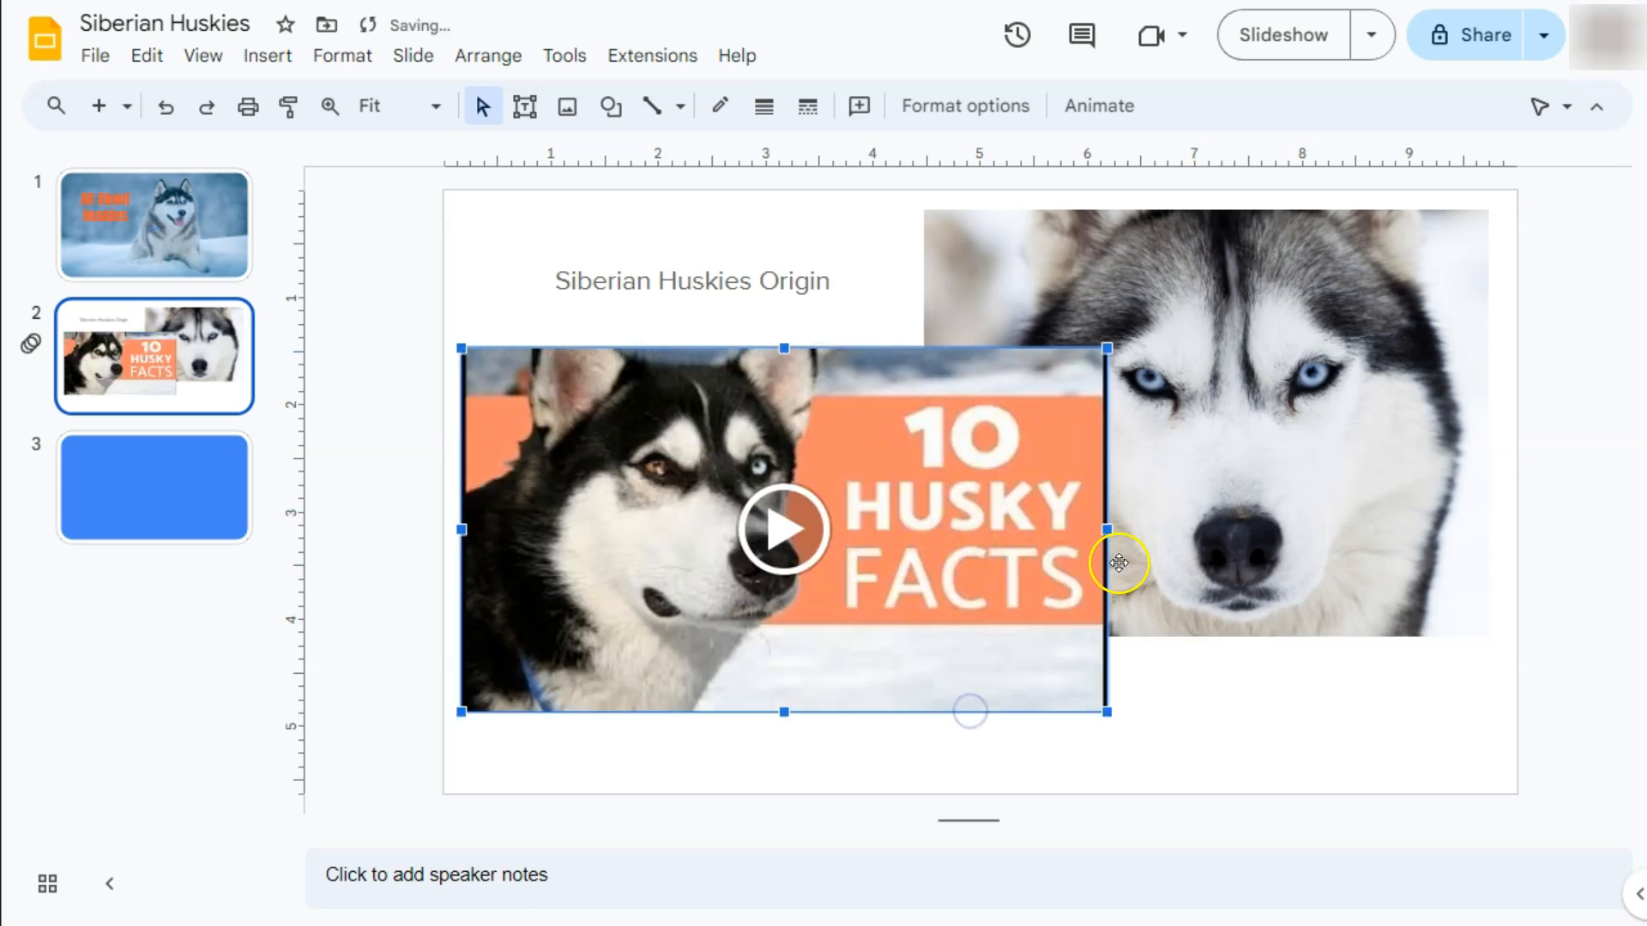
{"action": "left_click_drag", "start_coordinate": [1105, 712], "coordinate": [890, 579]}
{"action": "left_click_drag", "start_coordinate": [756, 421], "coordinate": [1365, 610]}
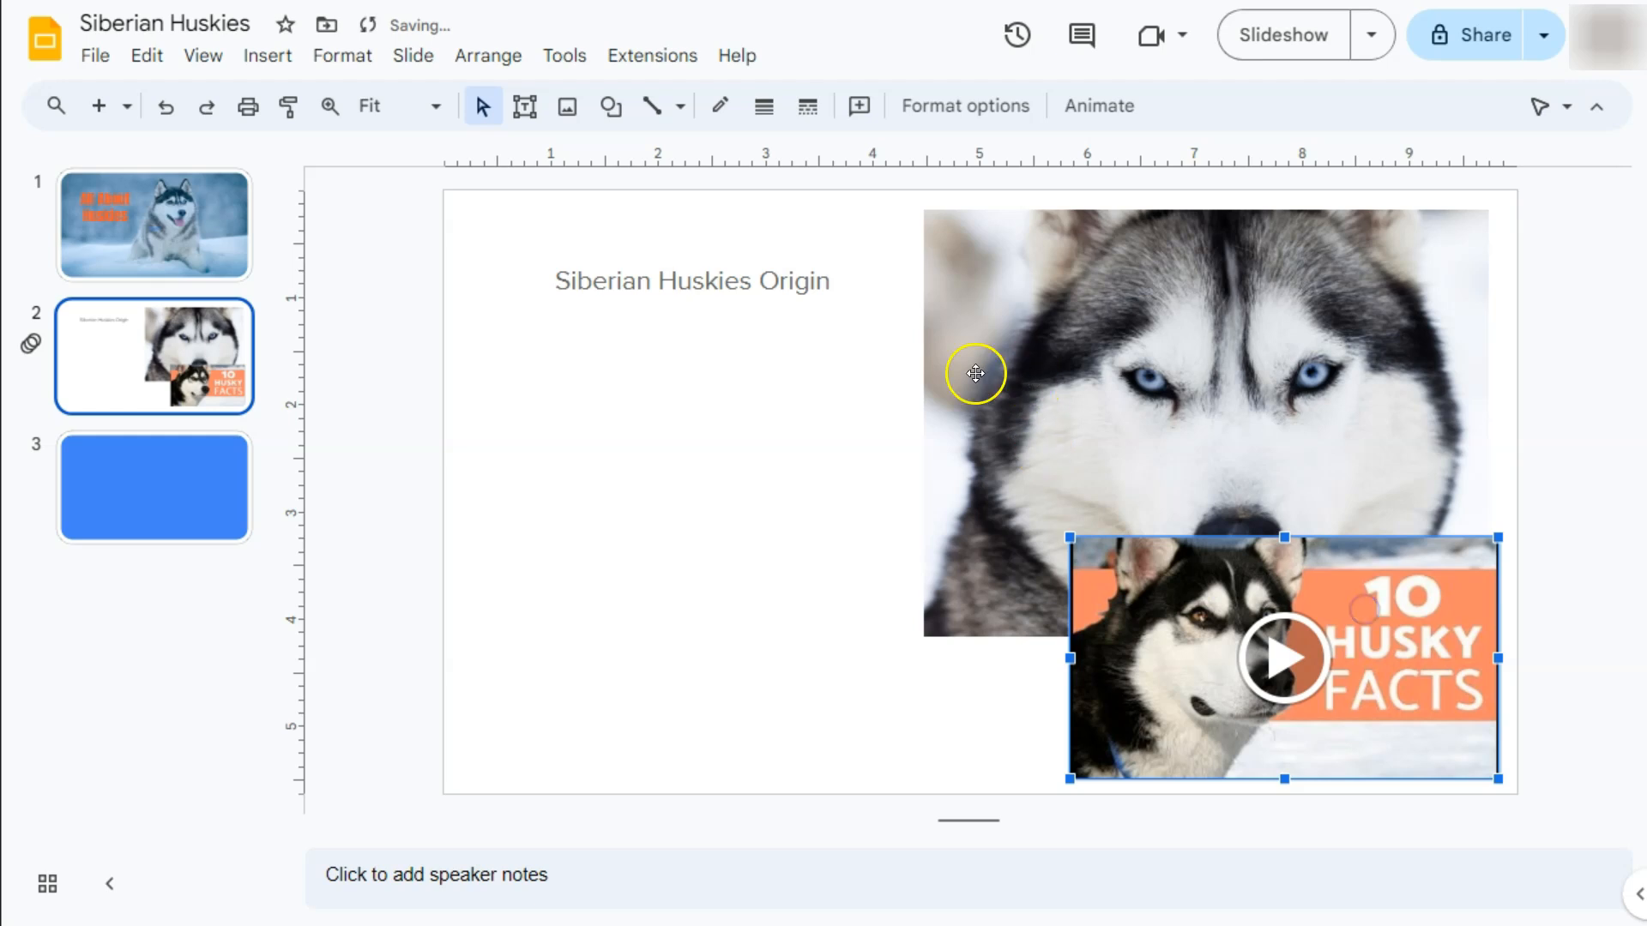
{"action": "left_click", "coordinate": [731, 384]}
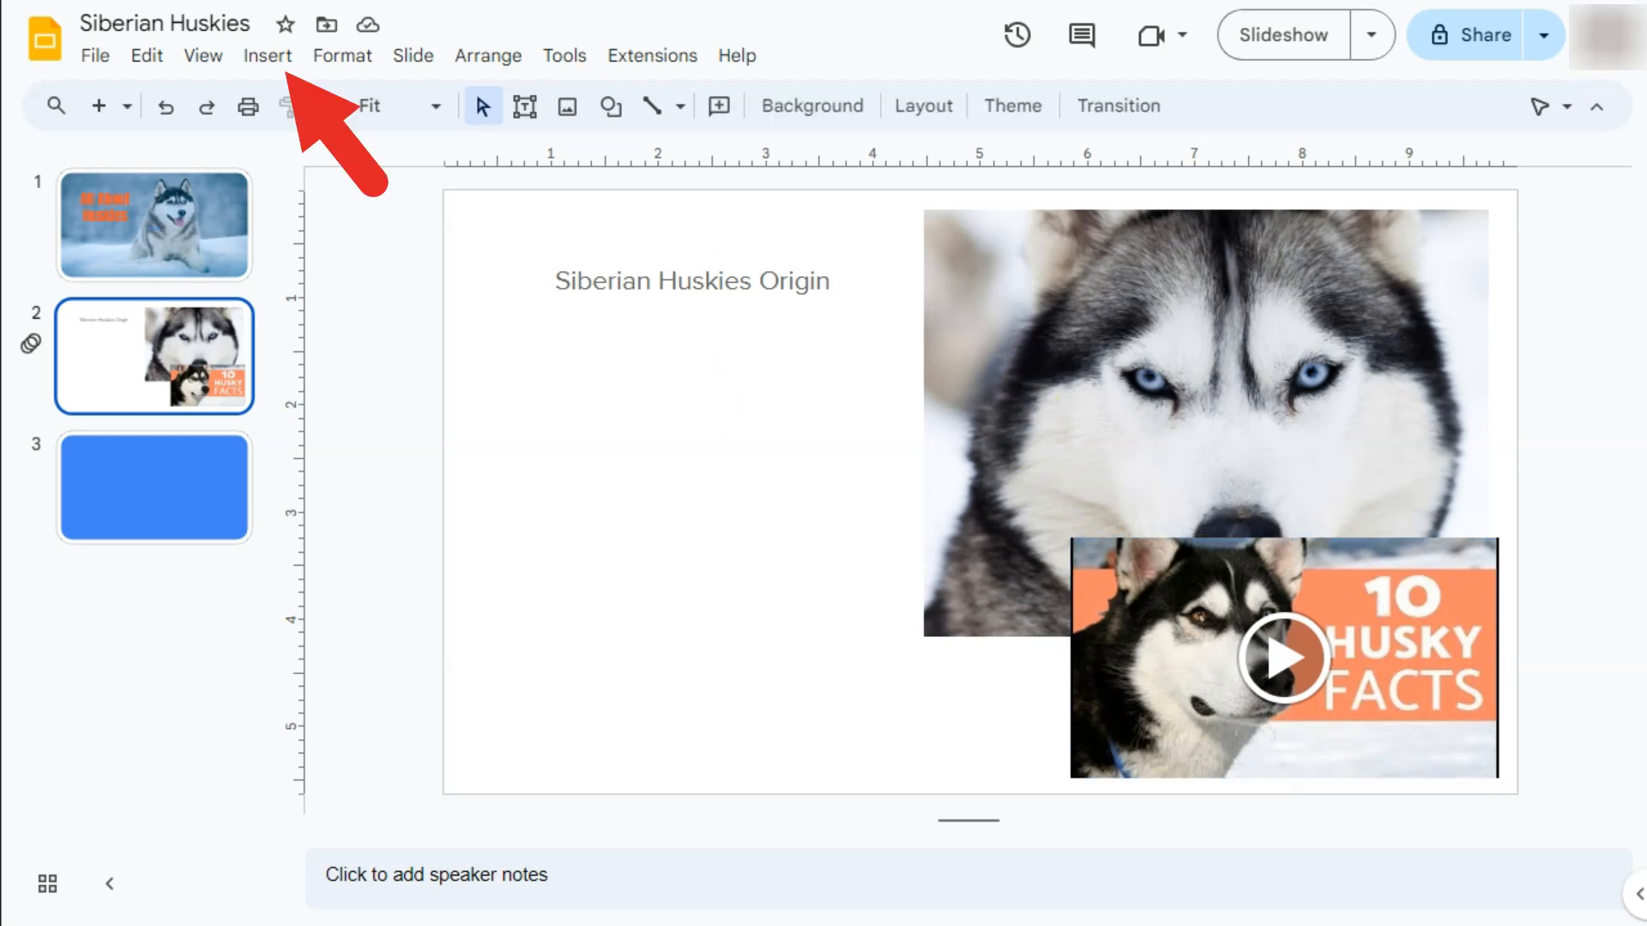
- Insert the audio file AUDIO.mp3 from Google Drive on slide 2
{"action": "left_click", "coordinate": [272, 56]}
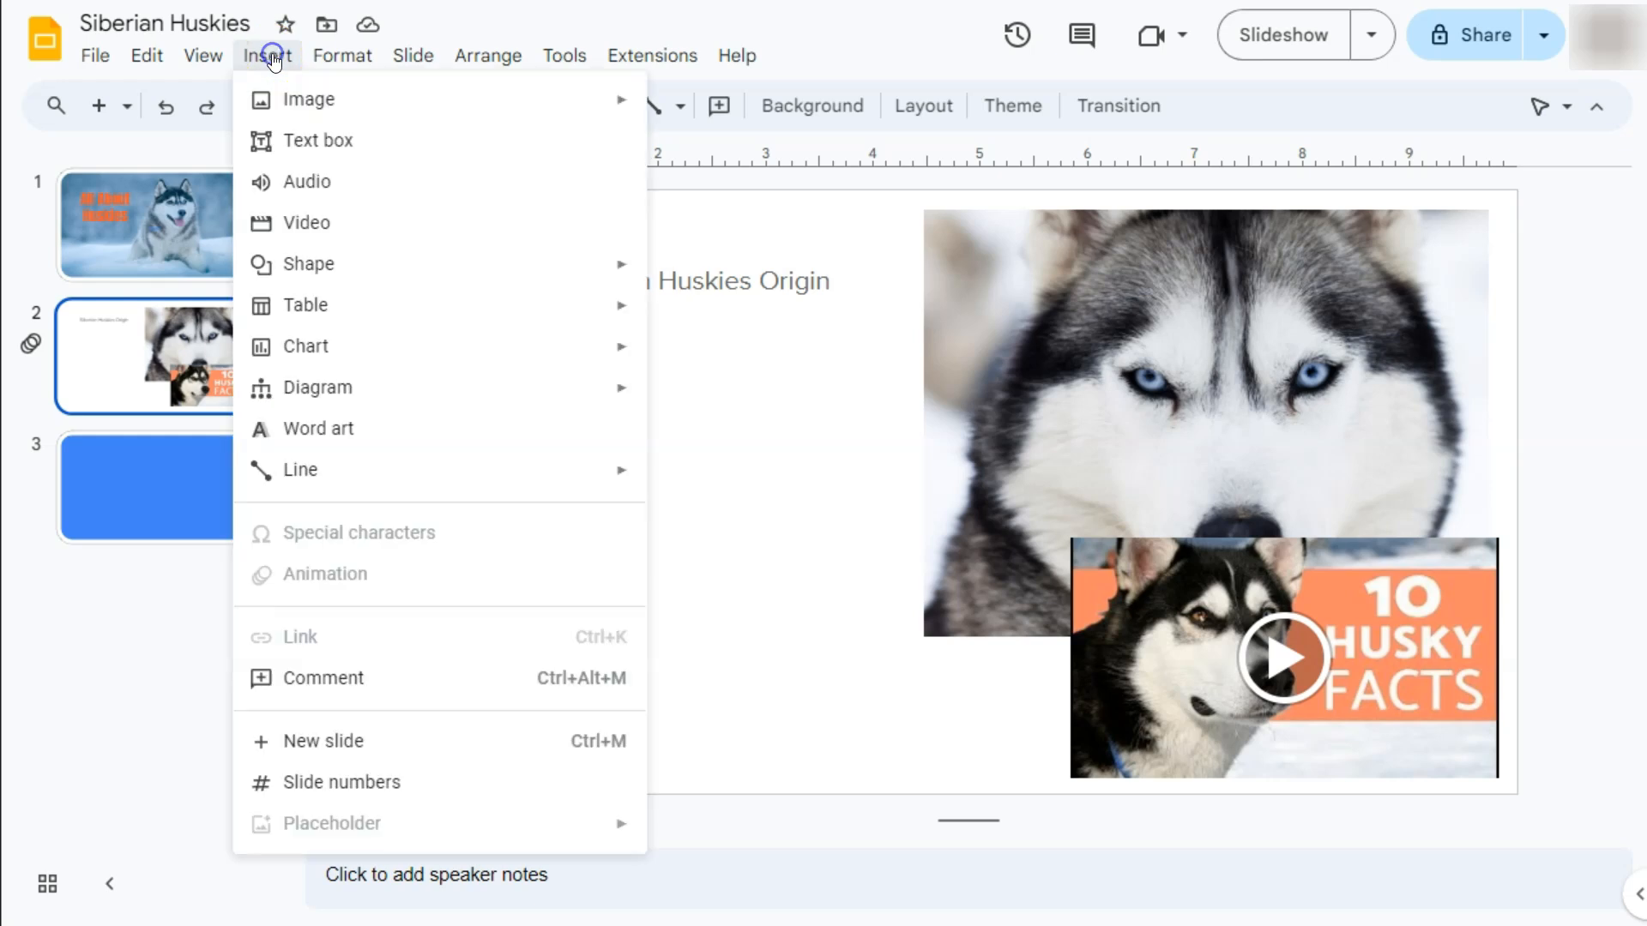
{"action": "left_click", "coordinate": [275, 184]}
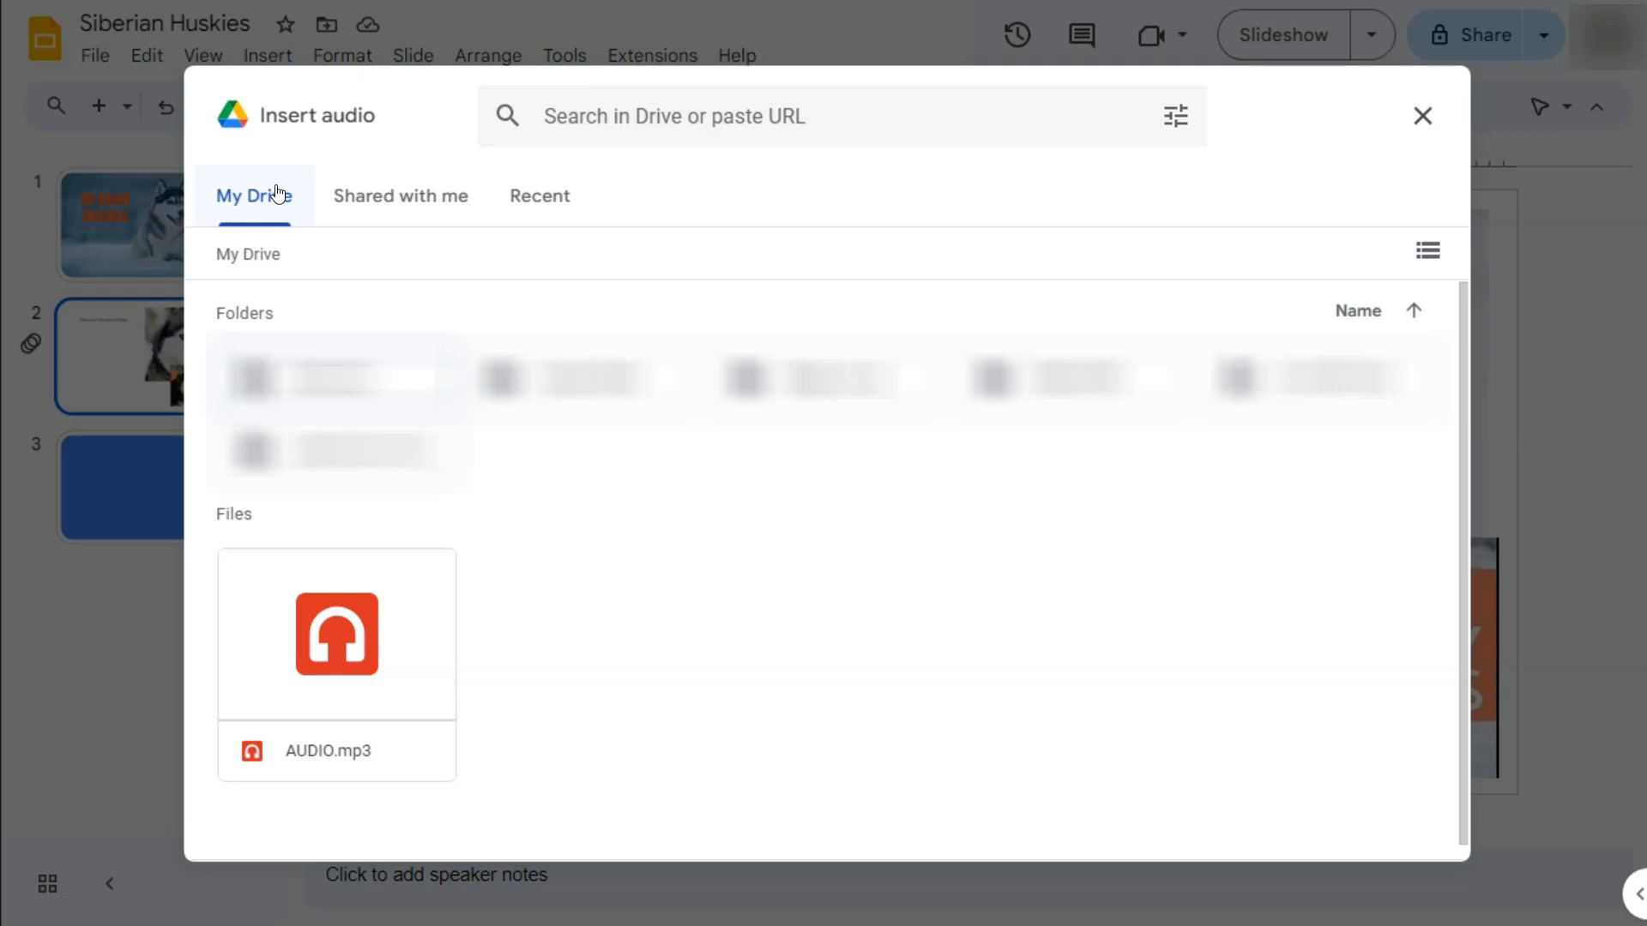
{"action": "left_click", "coordinate": [349, 612]}
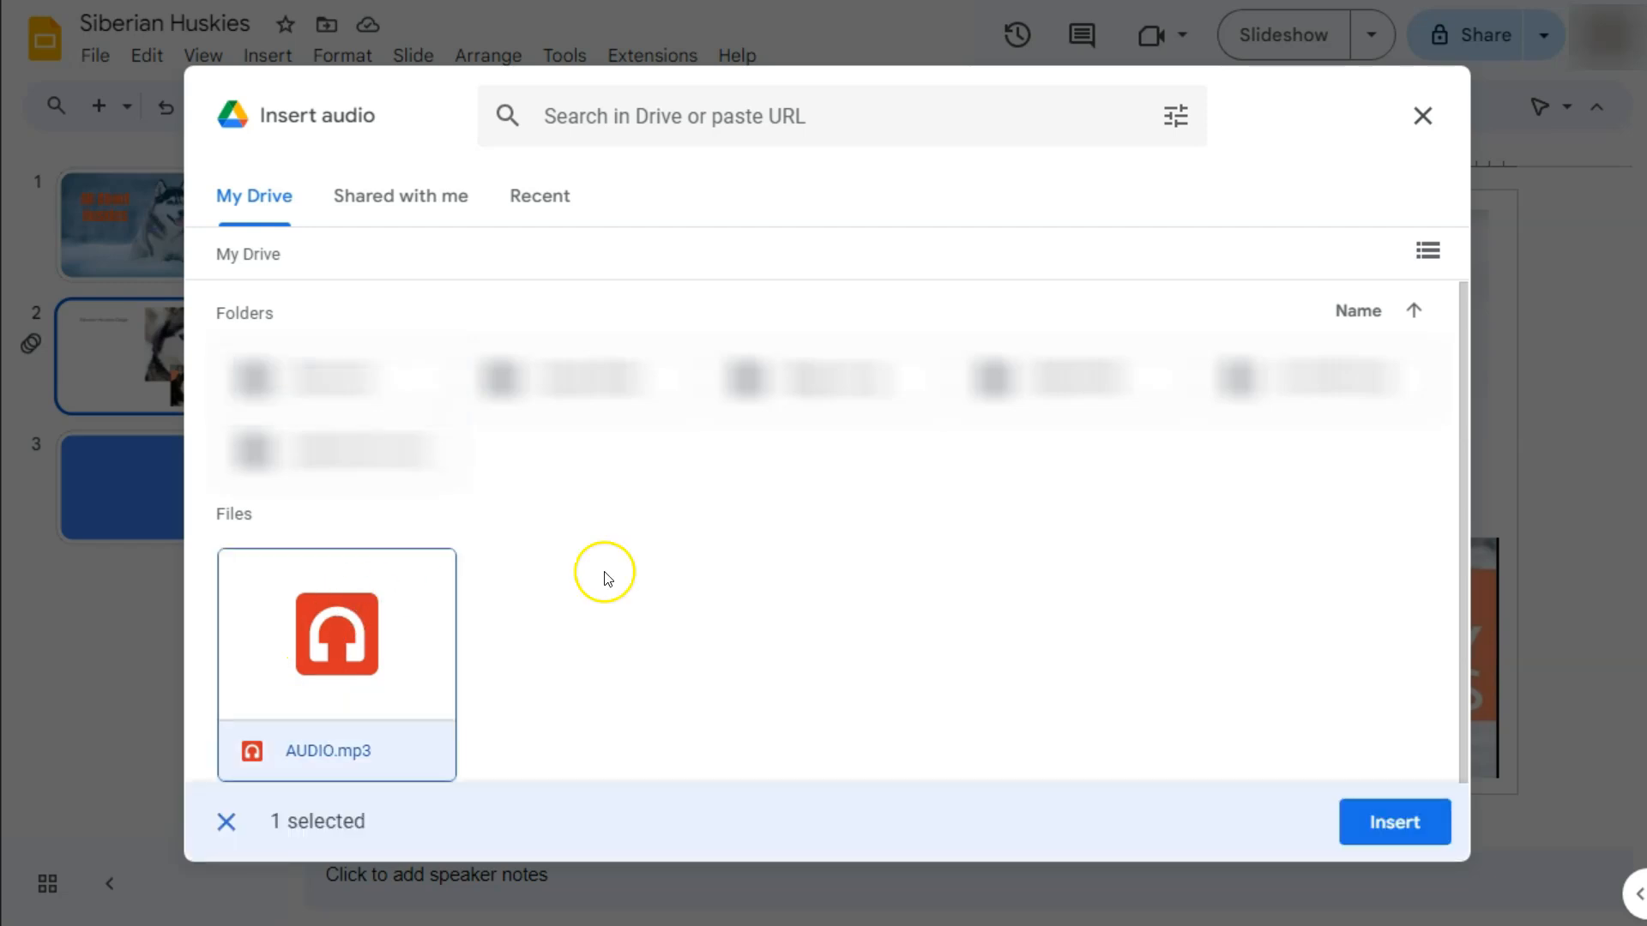
{"action": "left_click", "coordinate": [1373, 829]}
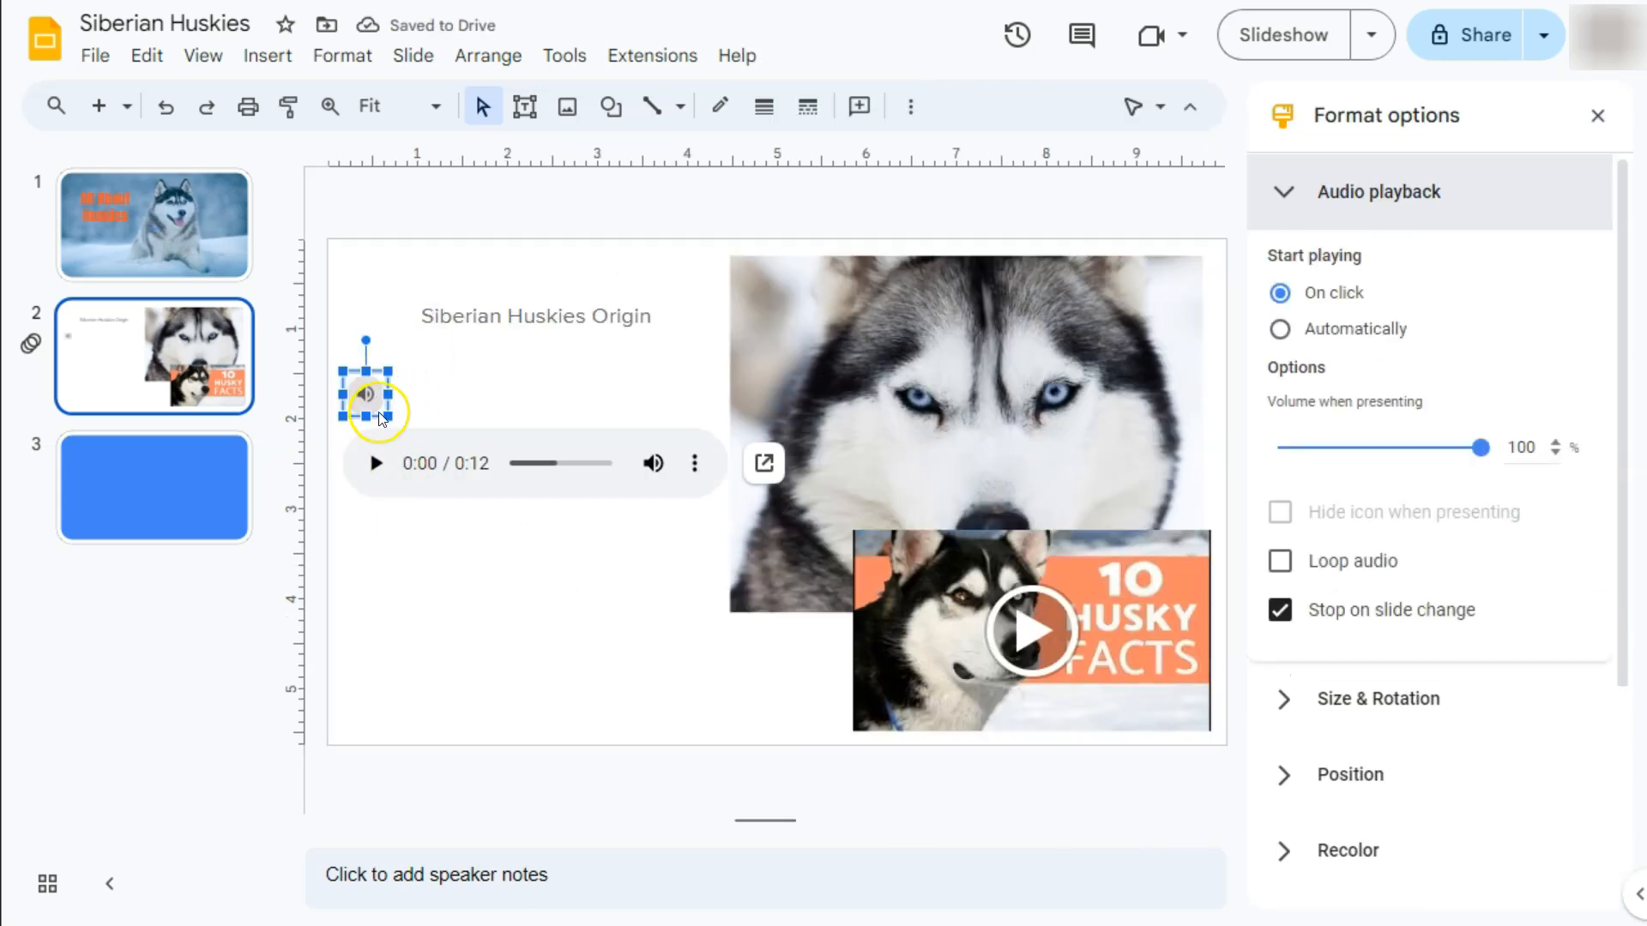
- Enlarge the audio icon to about 1 in wide and place it in the slide's lower left corner
{"action": "left_click_drag", "start_coordinate": [385, 414], "coordinate": [447, 467]}
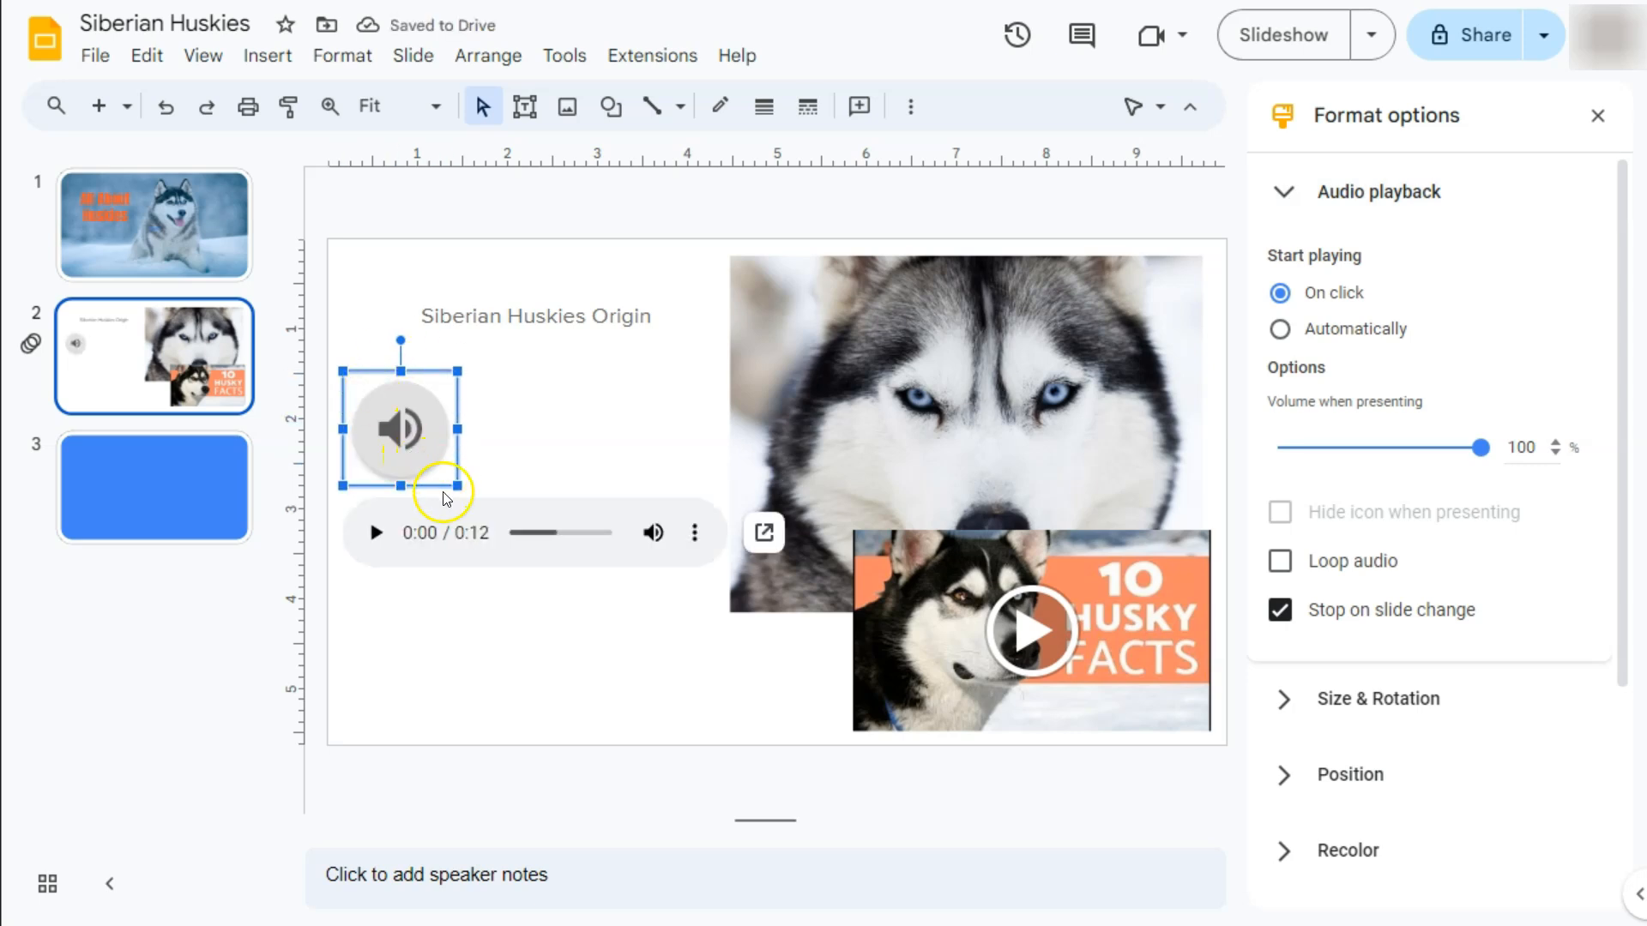
{"action": "left_click_drag", "start_coordinate": [415, 436], "coordinate": [417, 665]}
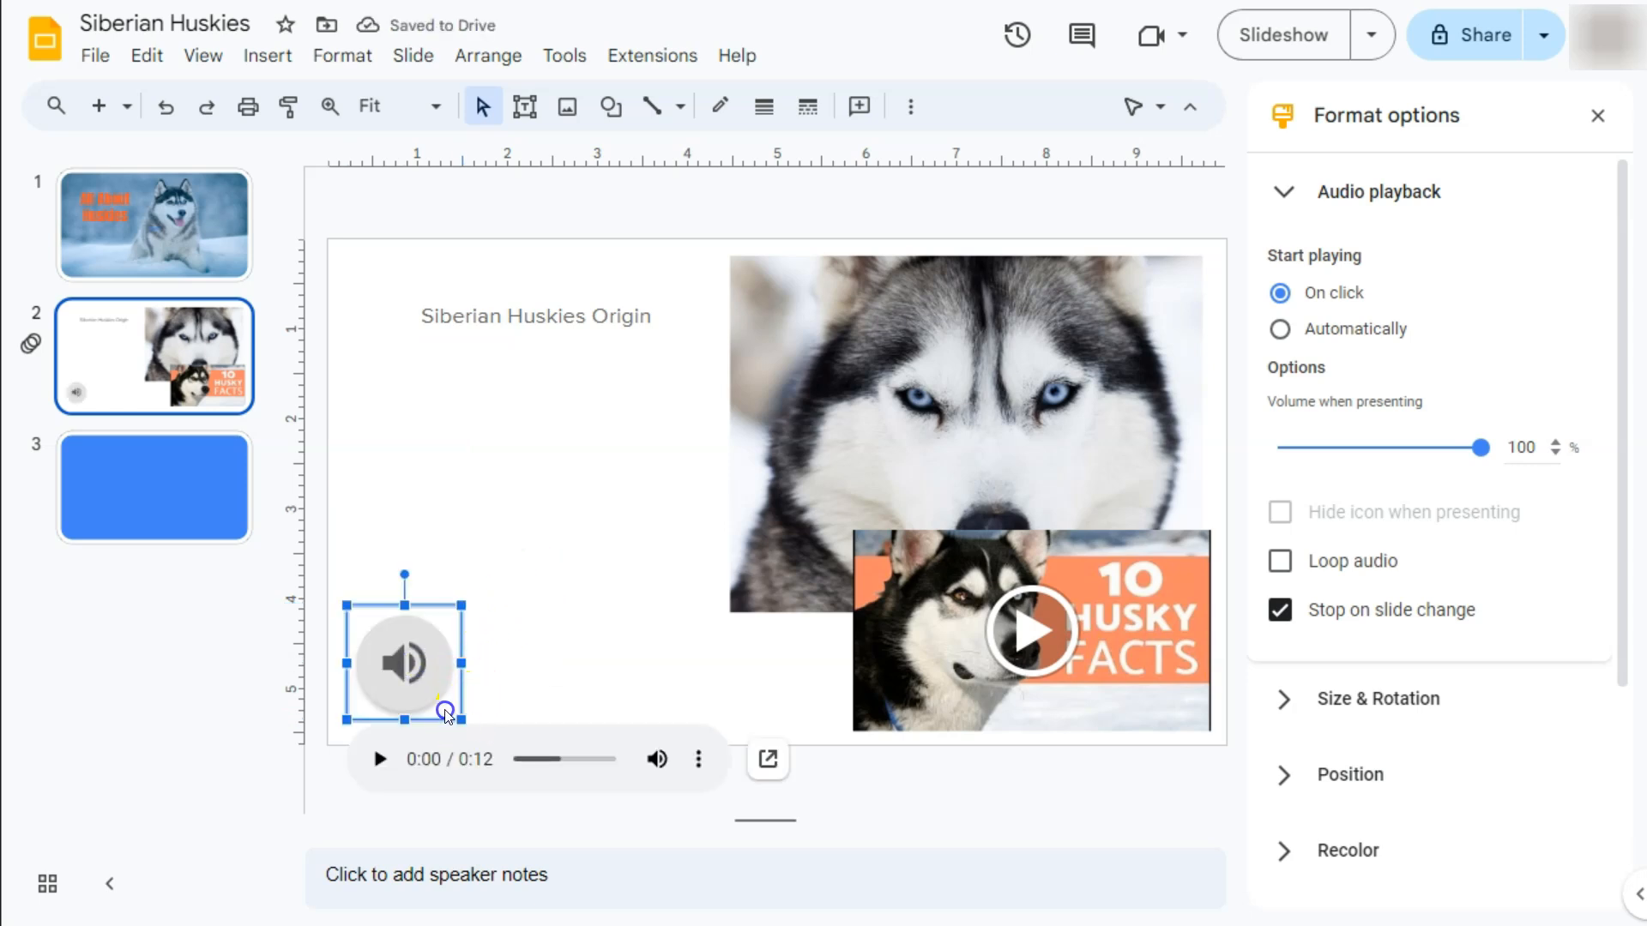
{"action": "left_click_drag", "start_coordinate": [463, 721], "coordinate": [436, 693]}
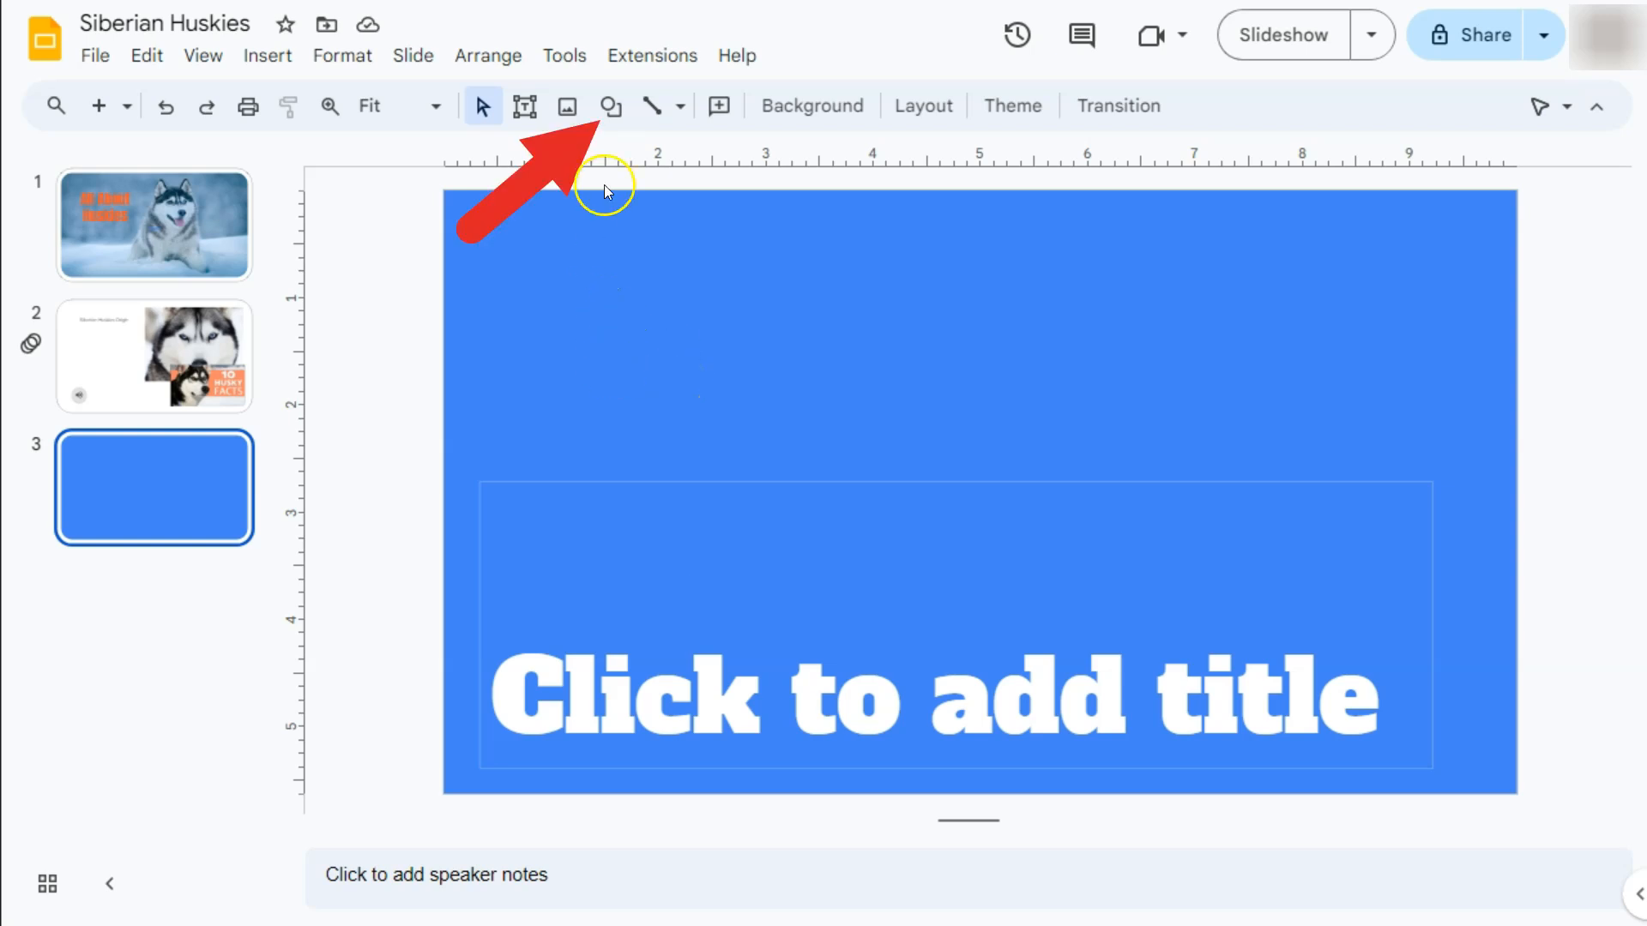
- Draw a vertical scroll callout shape about 2.9 in wide and 3.2 in tall in the upper left area of slide 3
{"action": "left_click", "coordinate": [610, 112]}
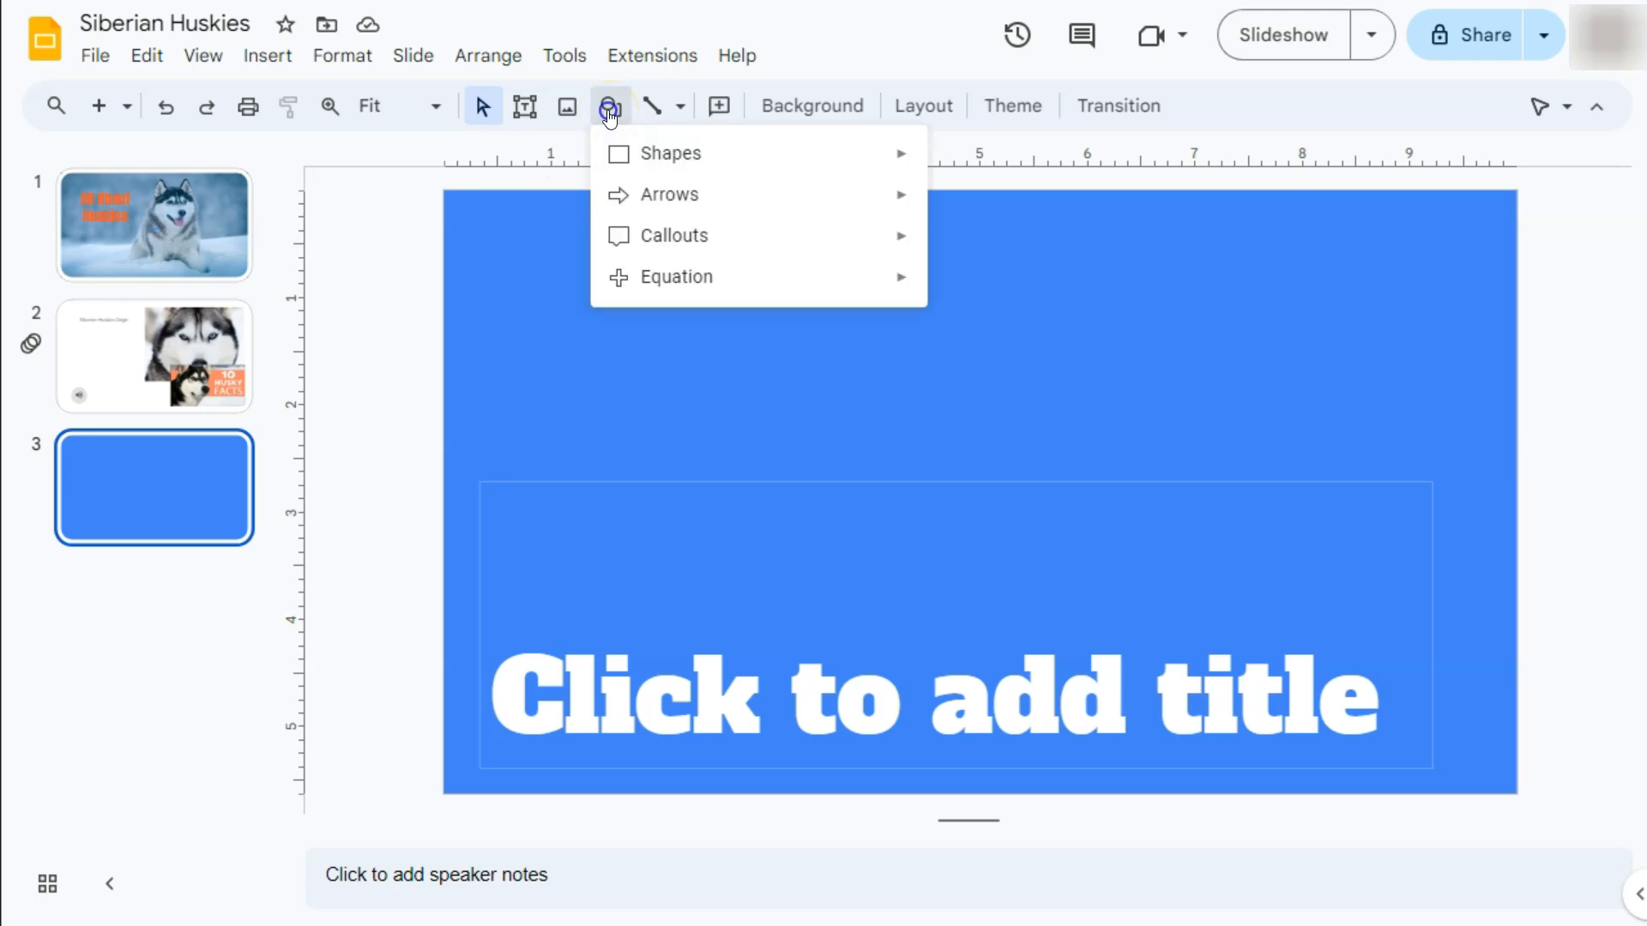
{"action": "mouse_move", "coordinate": [661, 162]}
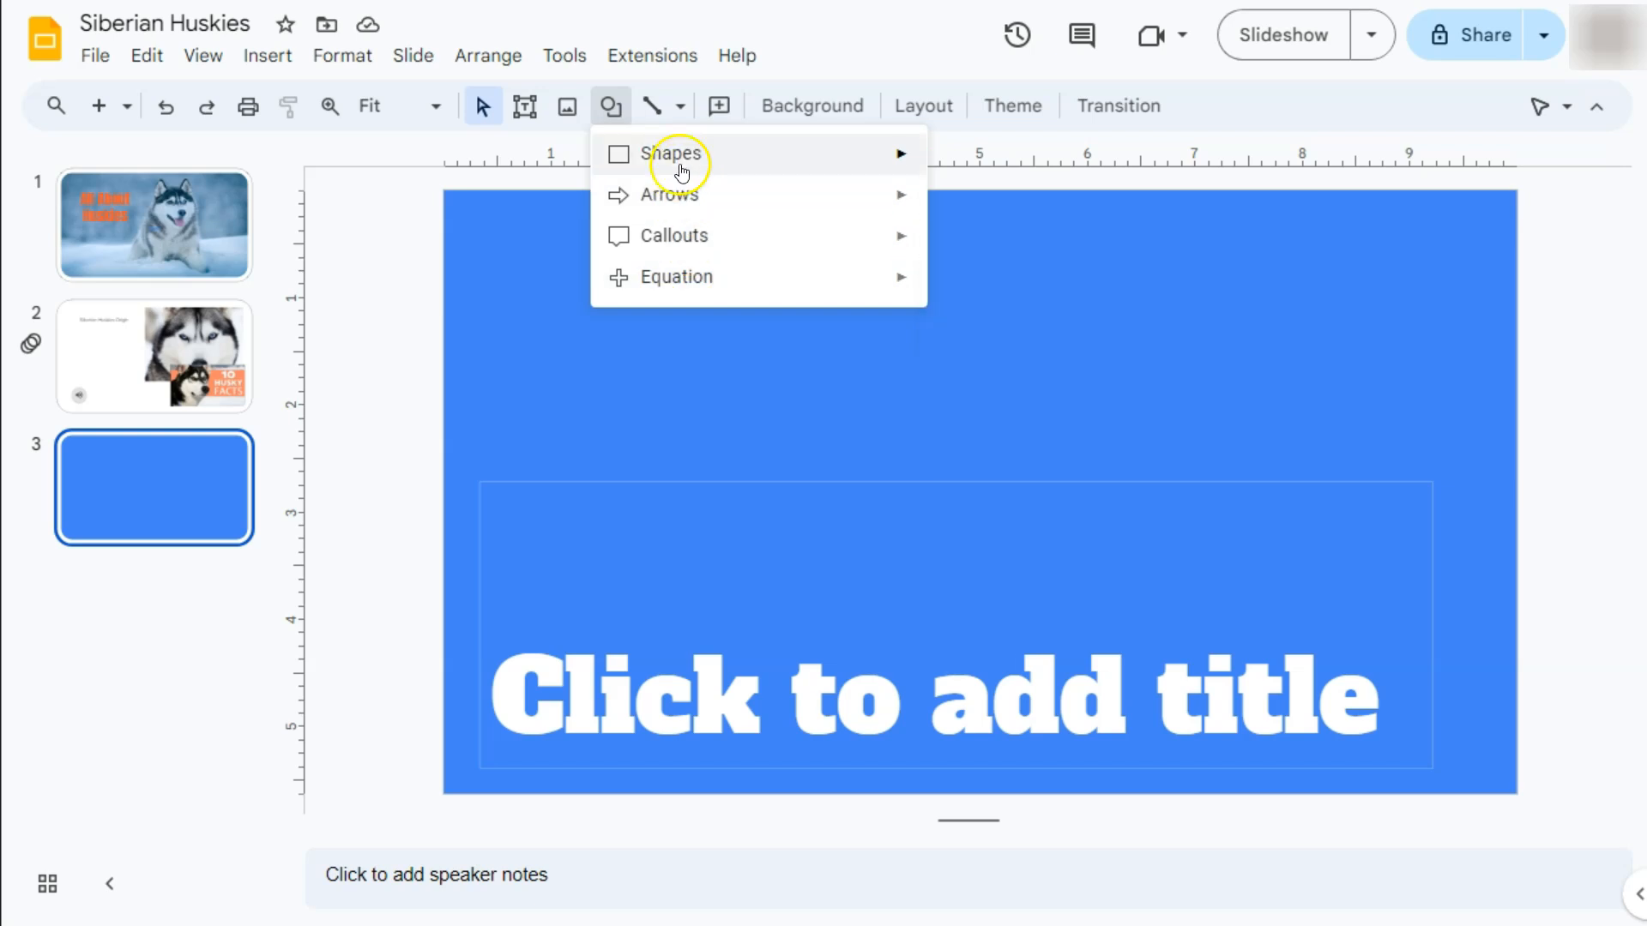
{"action": "mouse_move", "coordinate": [686, 201]}
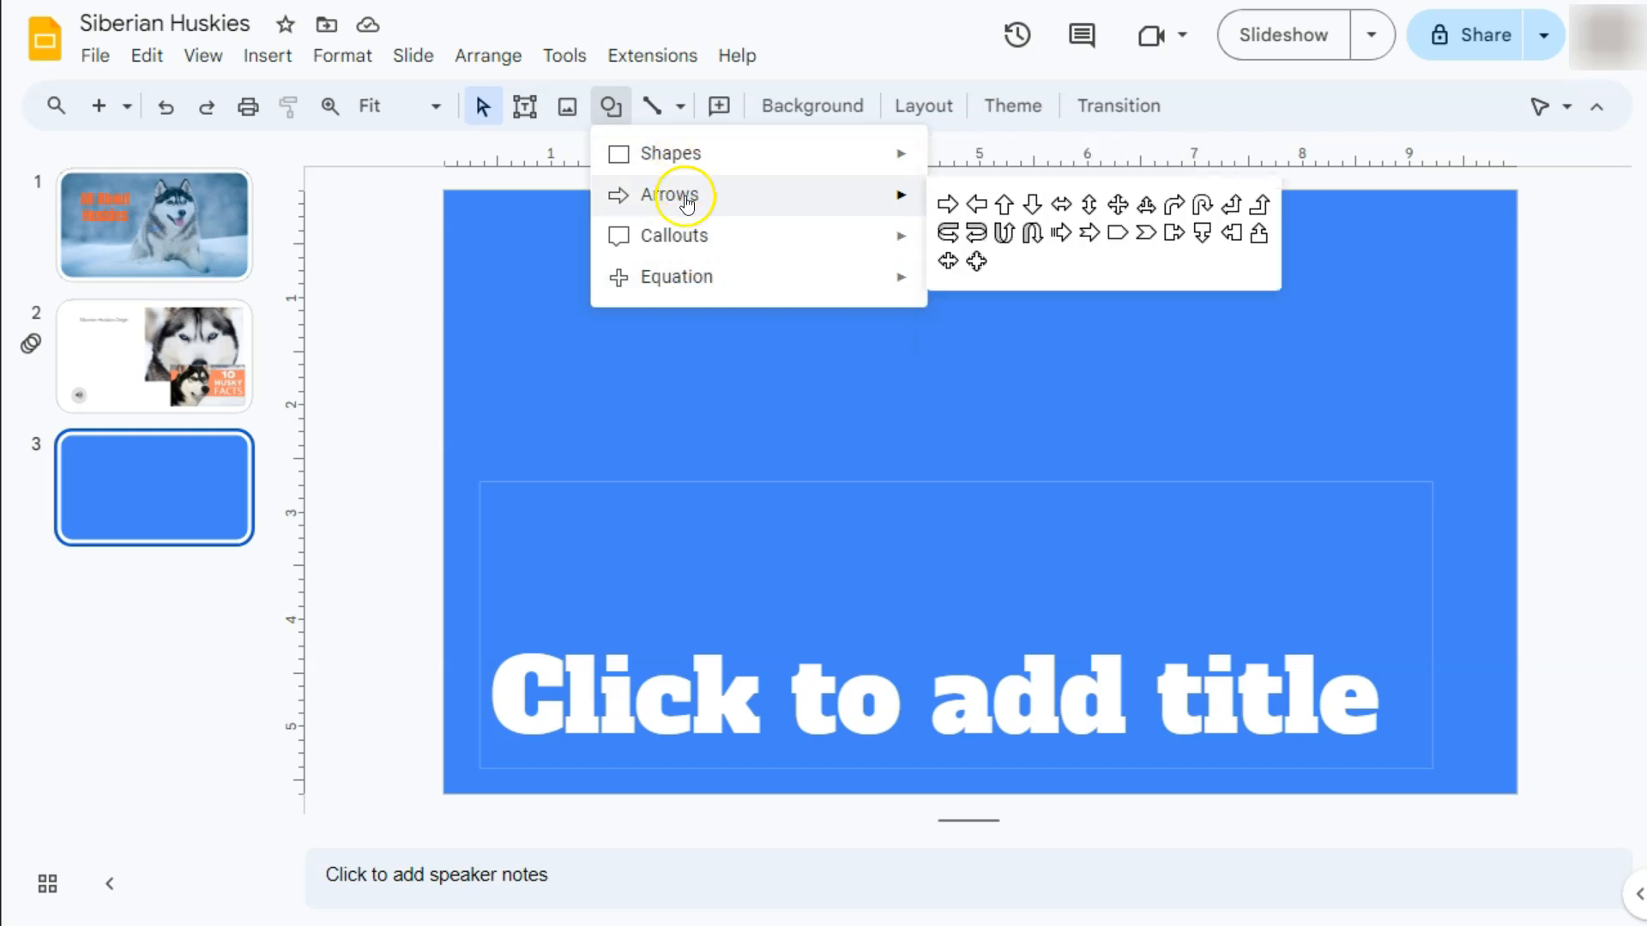
{"action": "mouse_move", "coordinate": [691, 276]}
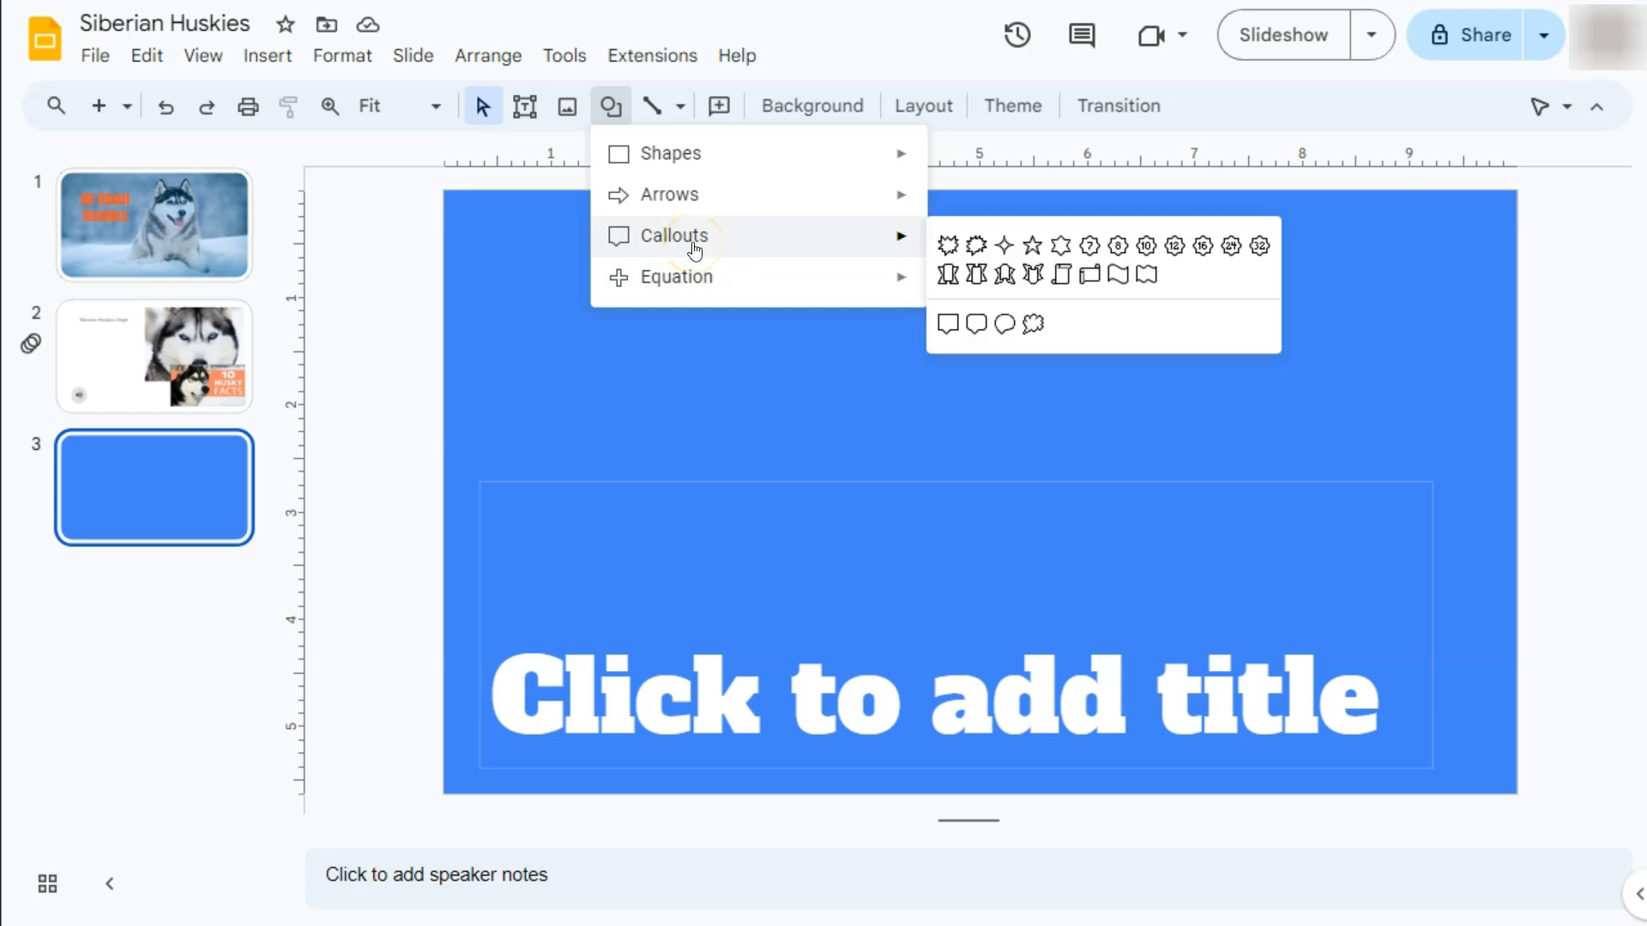
{"action": "left_click", "coordinate": [1061, 273]}
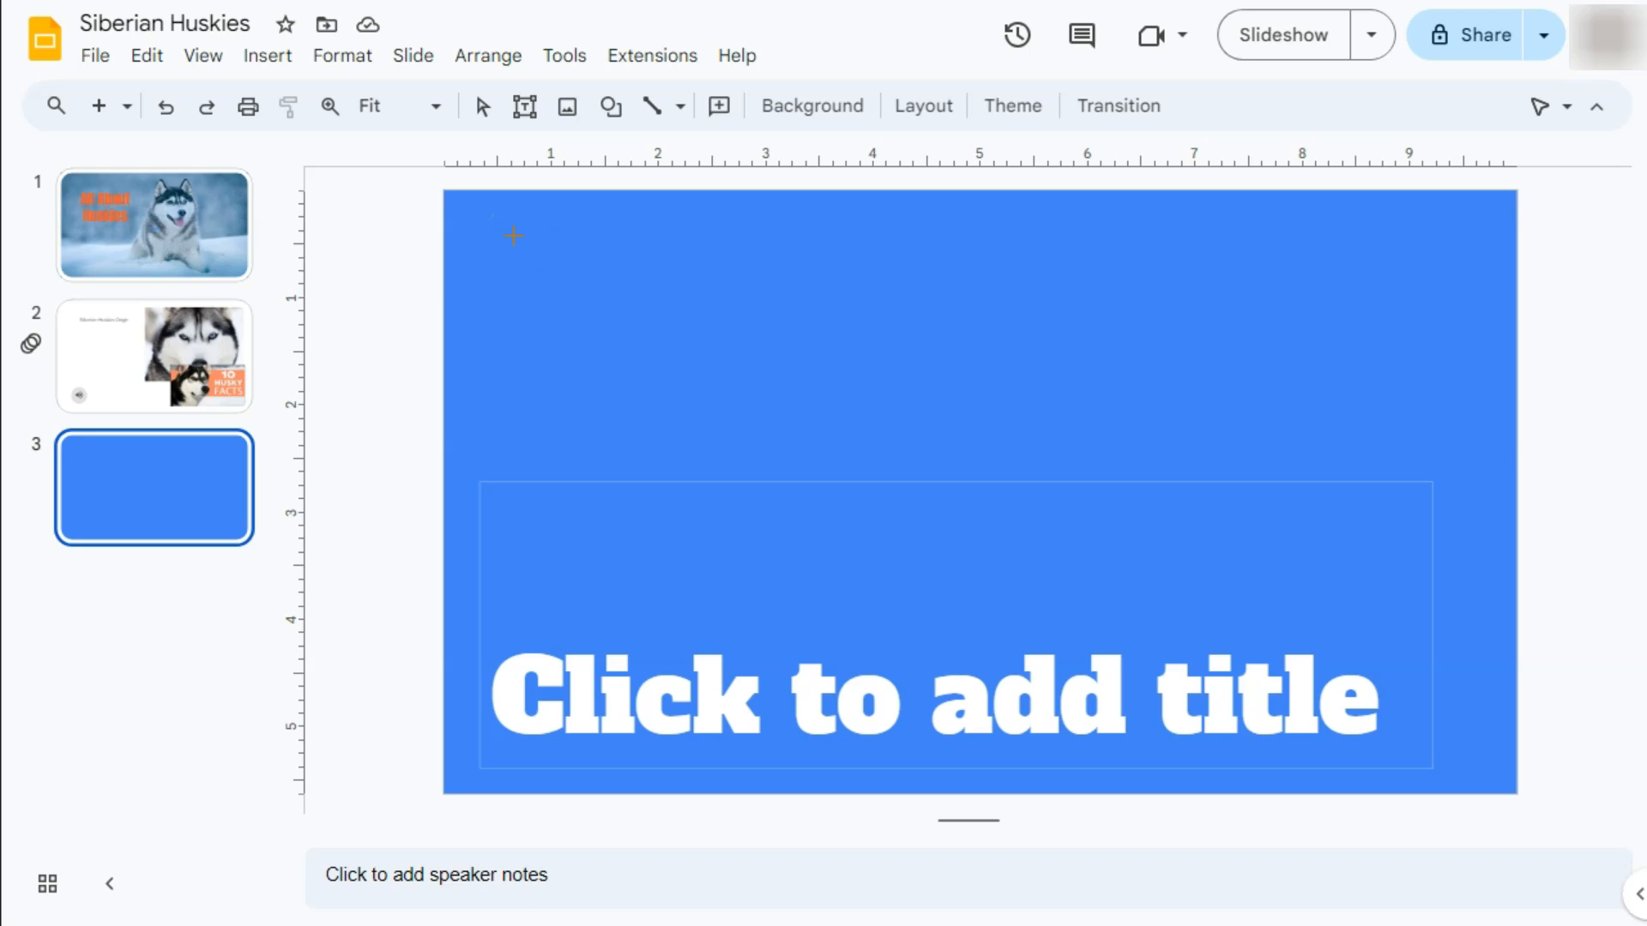
{"action": "left_click_drag", "start_coordinate": [513, 235], "coordinate": [777, 613]}
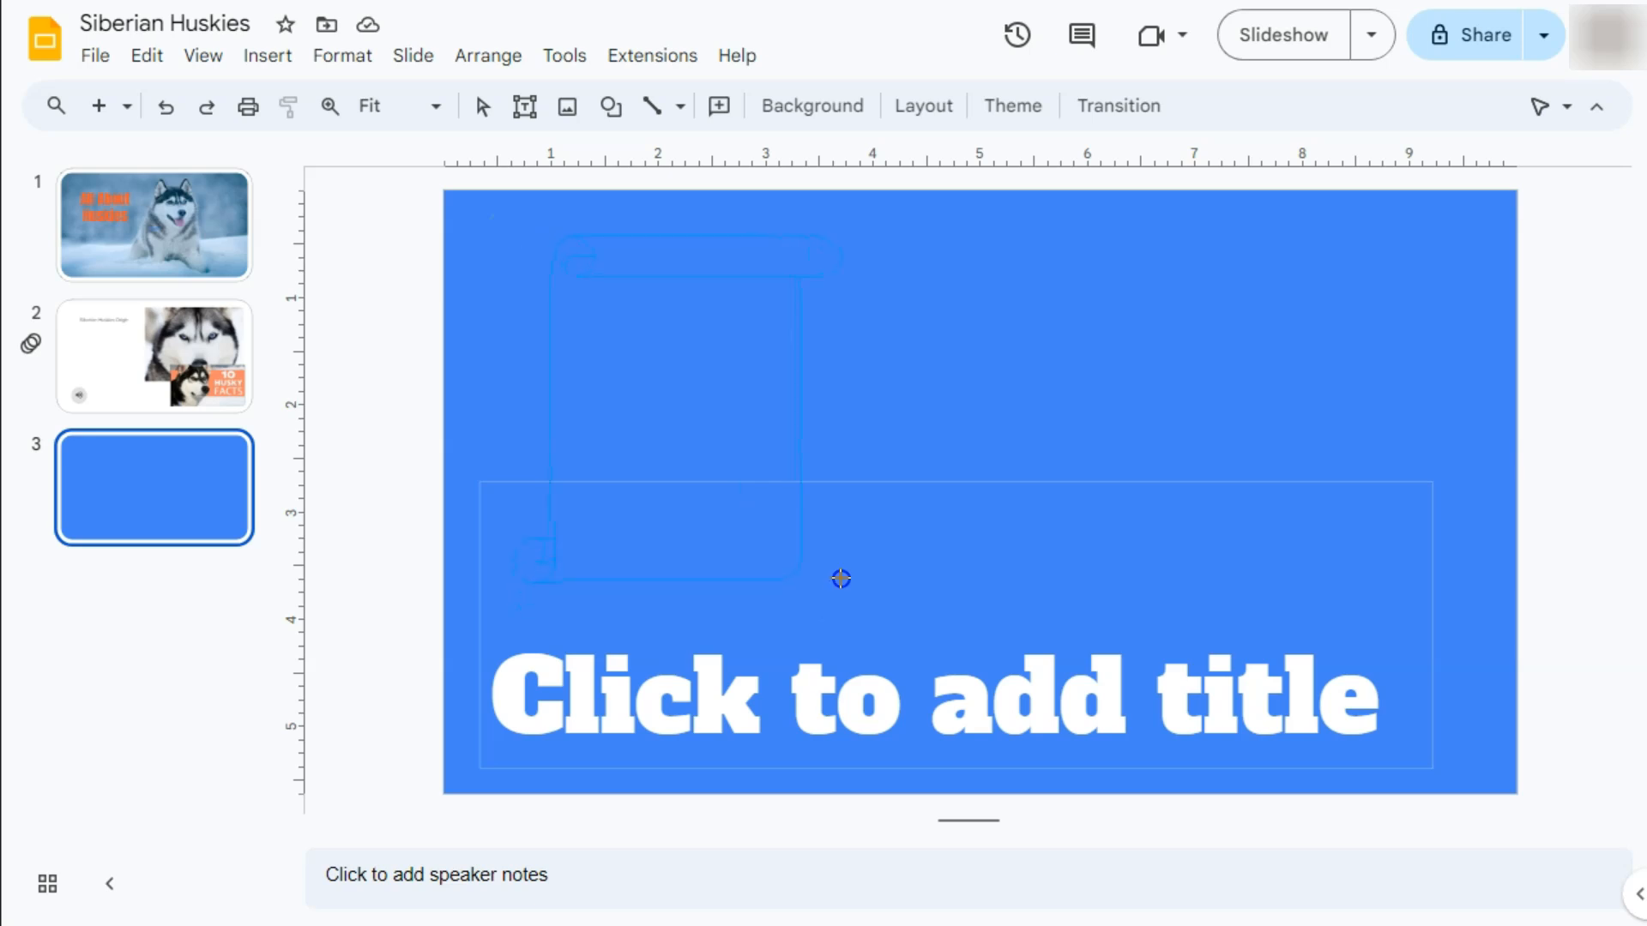
{"action": "left_click_drag", "start_coordinate": [827, 577], "coordinate": [826, 578]}
- Fill the scroll shape with solid orange
{"action": "left_click", "coordinate": [647, 356]}
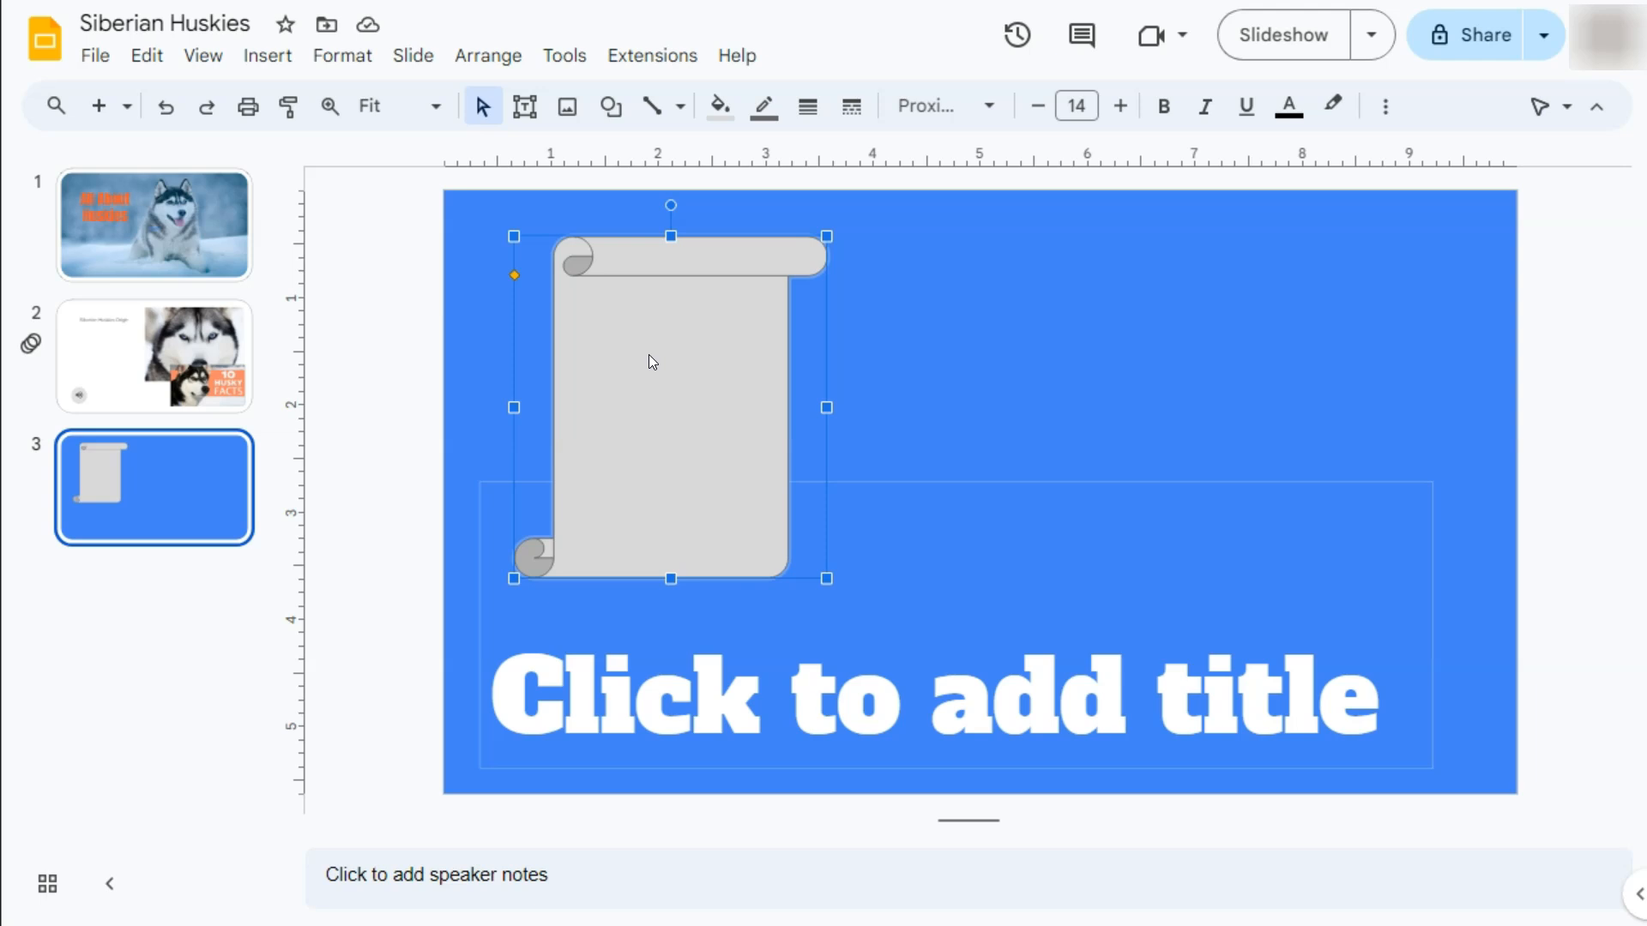
{"action": "left_click", "coordinate": [717, 108]}
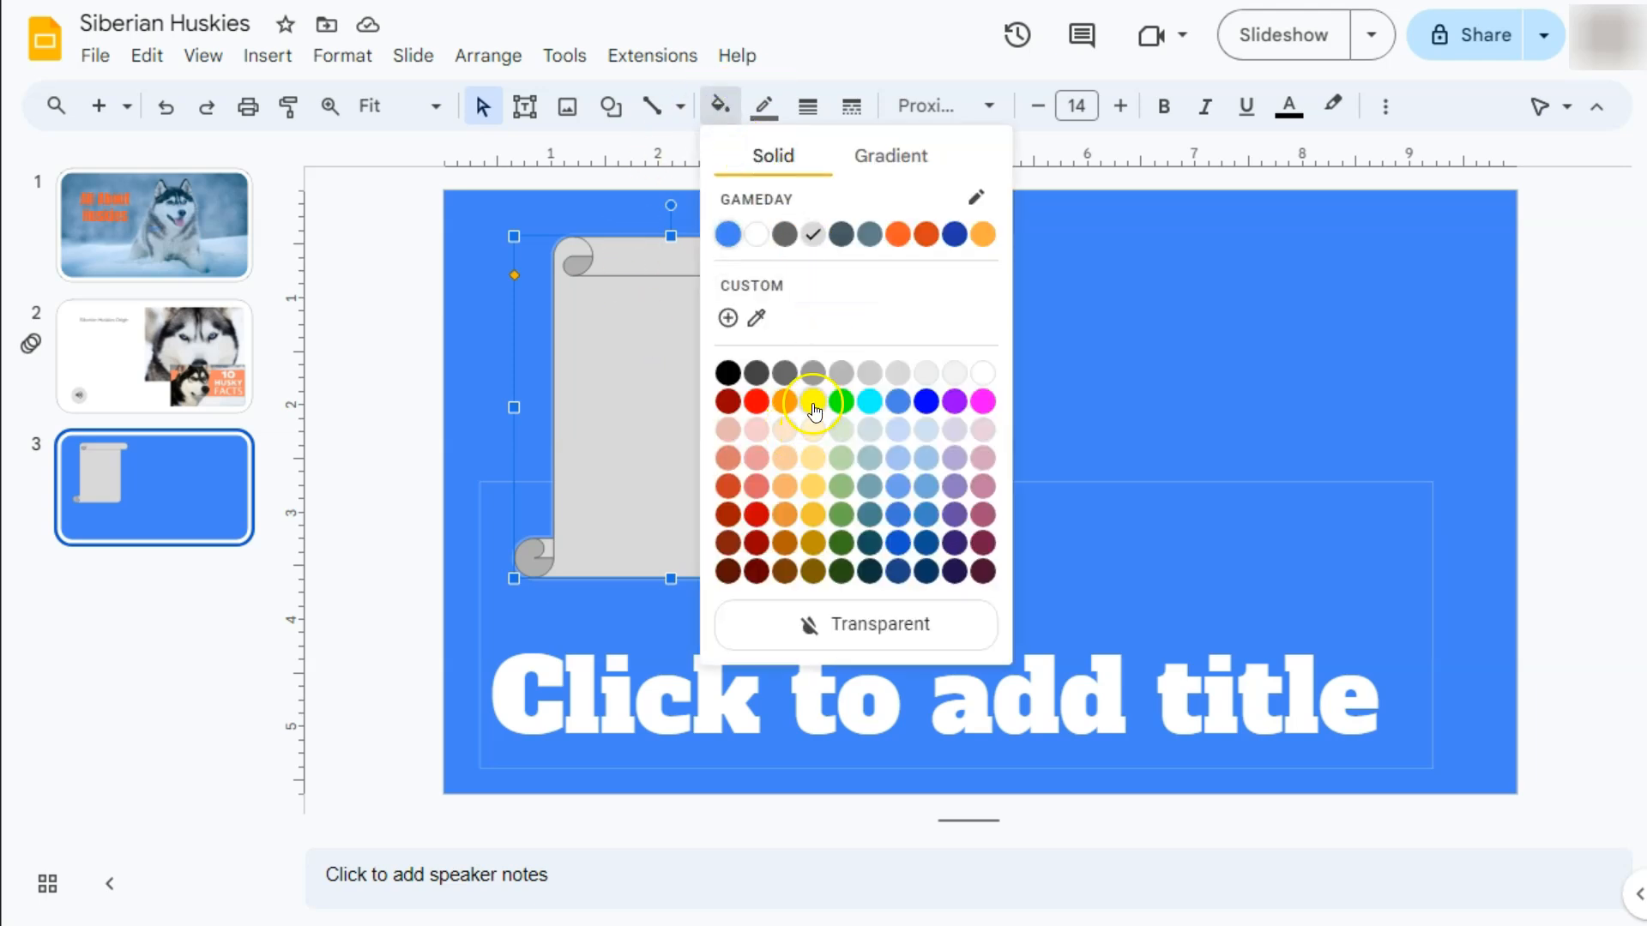
{"action": "left_click", "coordinate": [785, 401]}
- Draw a straight horizontal line about 2.9 in long beside the scroll shape and look over the other line types
{"action": "left_click", "coordinate": [652, 106]}
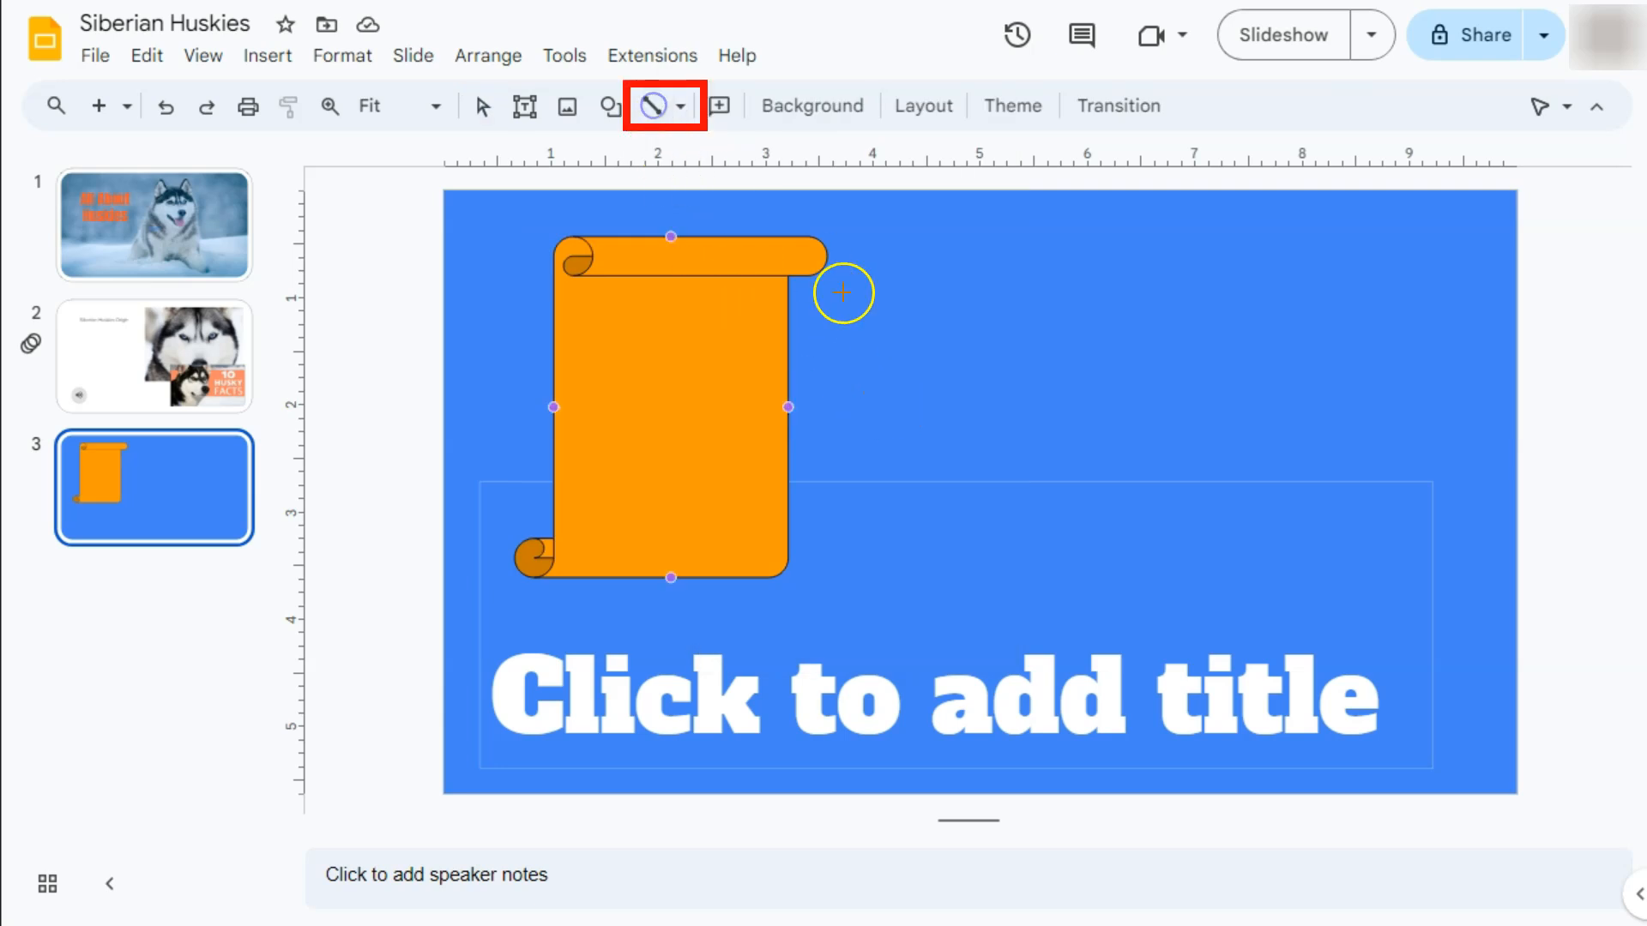
{"action": "left_click_drag", "start_coordinate": [854, 317], "coordinate": [1162, 317]}
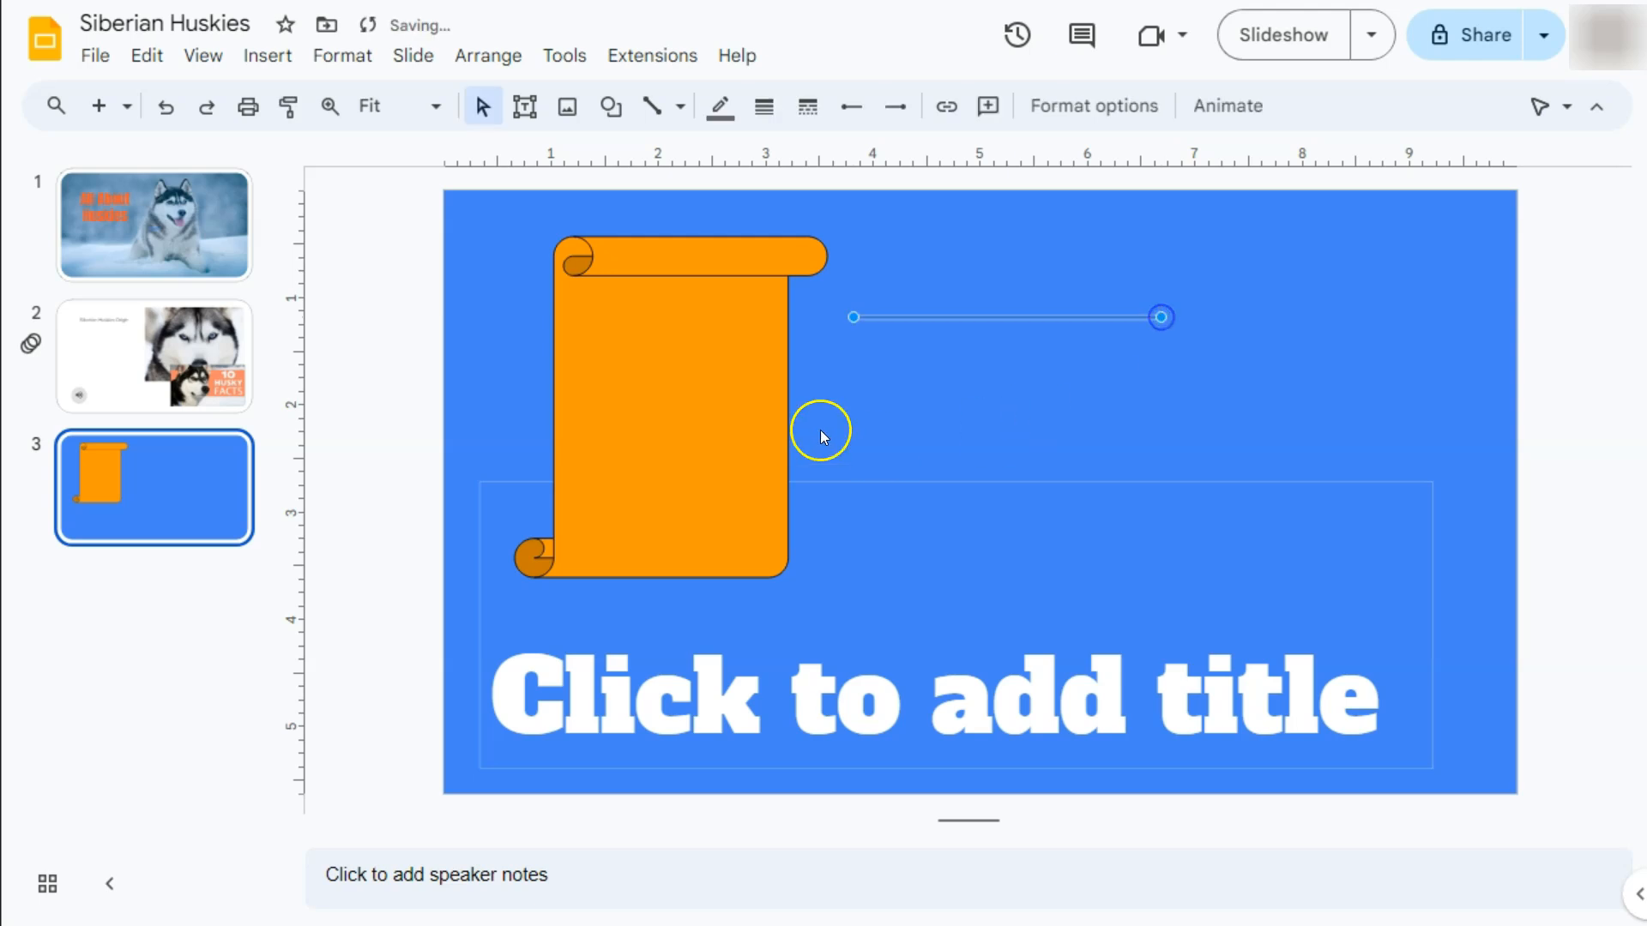
{"action": "left_click", "coordinate": [680, 108]}
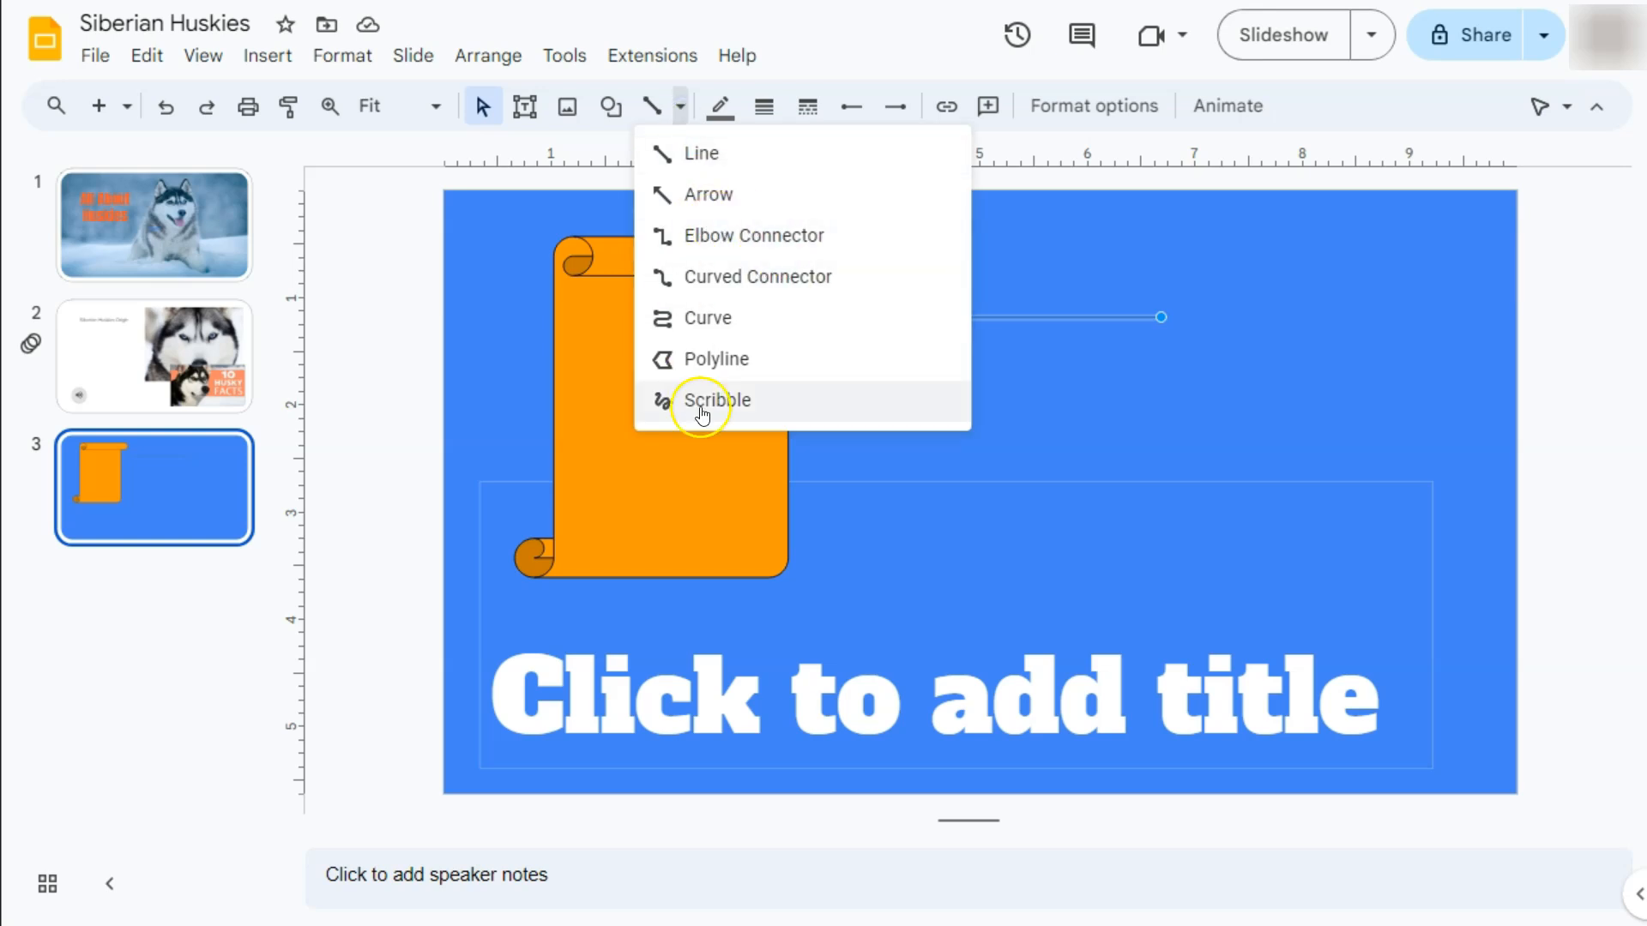
{"action": "left_click", "coordinate": [947, 454]}
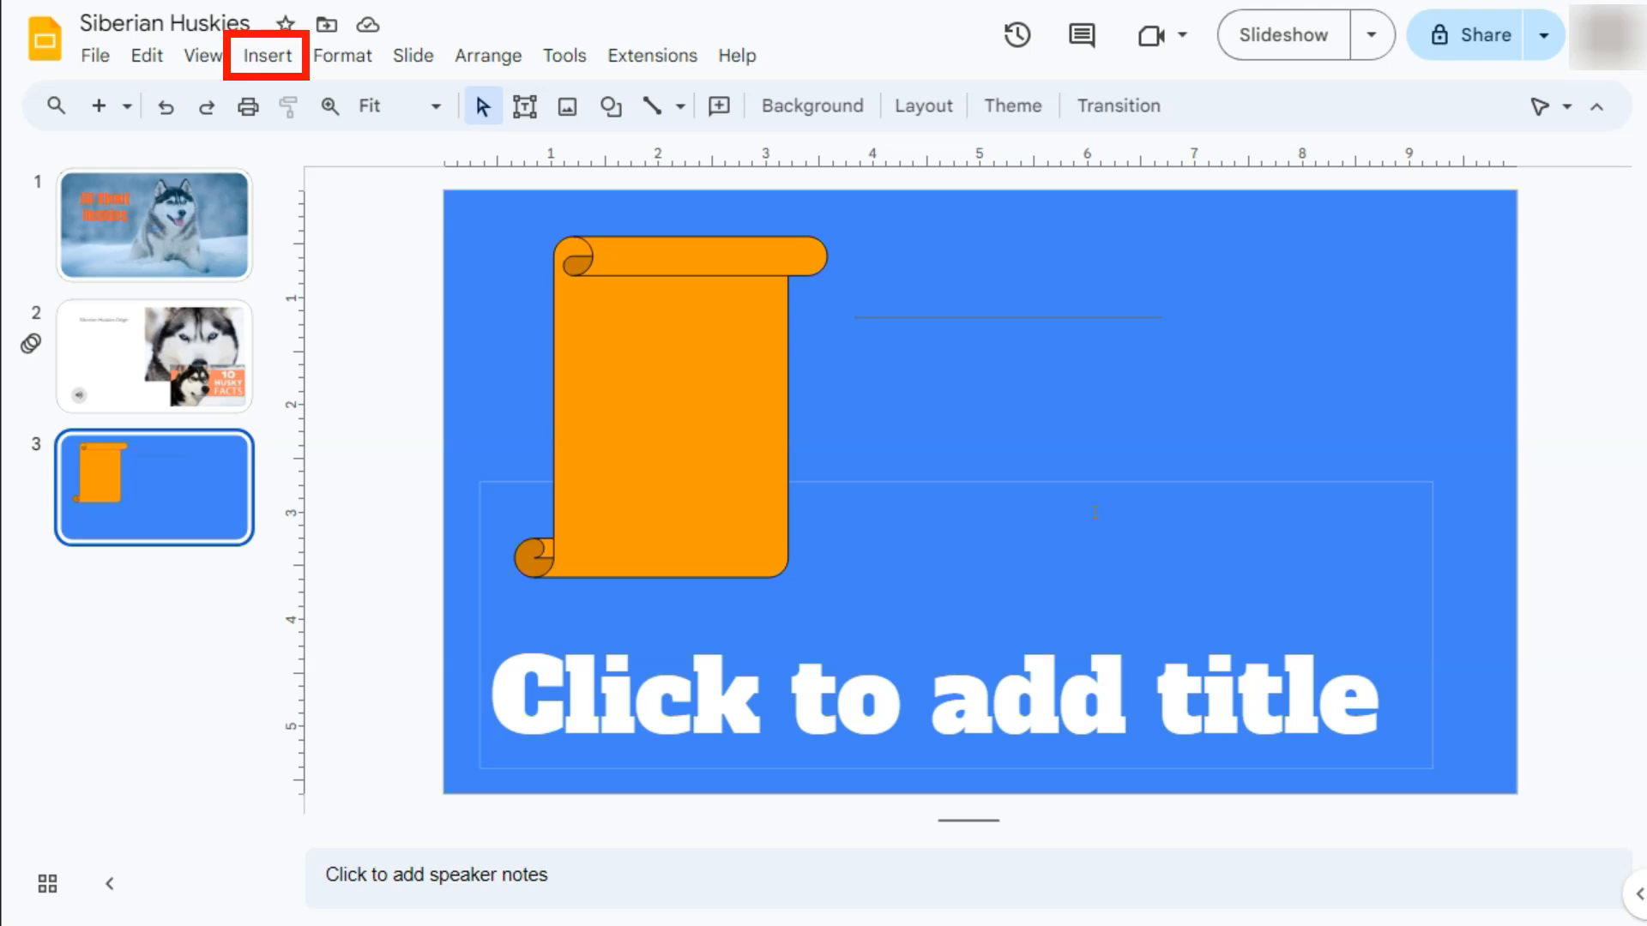
- Look over the table, chart and diagram options and insert the green three-level hierarchy diagram on slide 3
{"action": "left_click", "coordinate": [278, 55]}
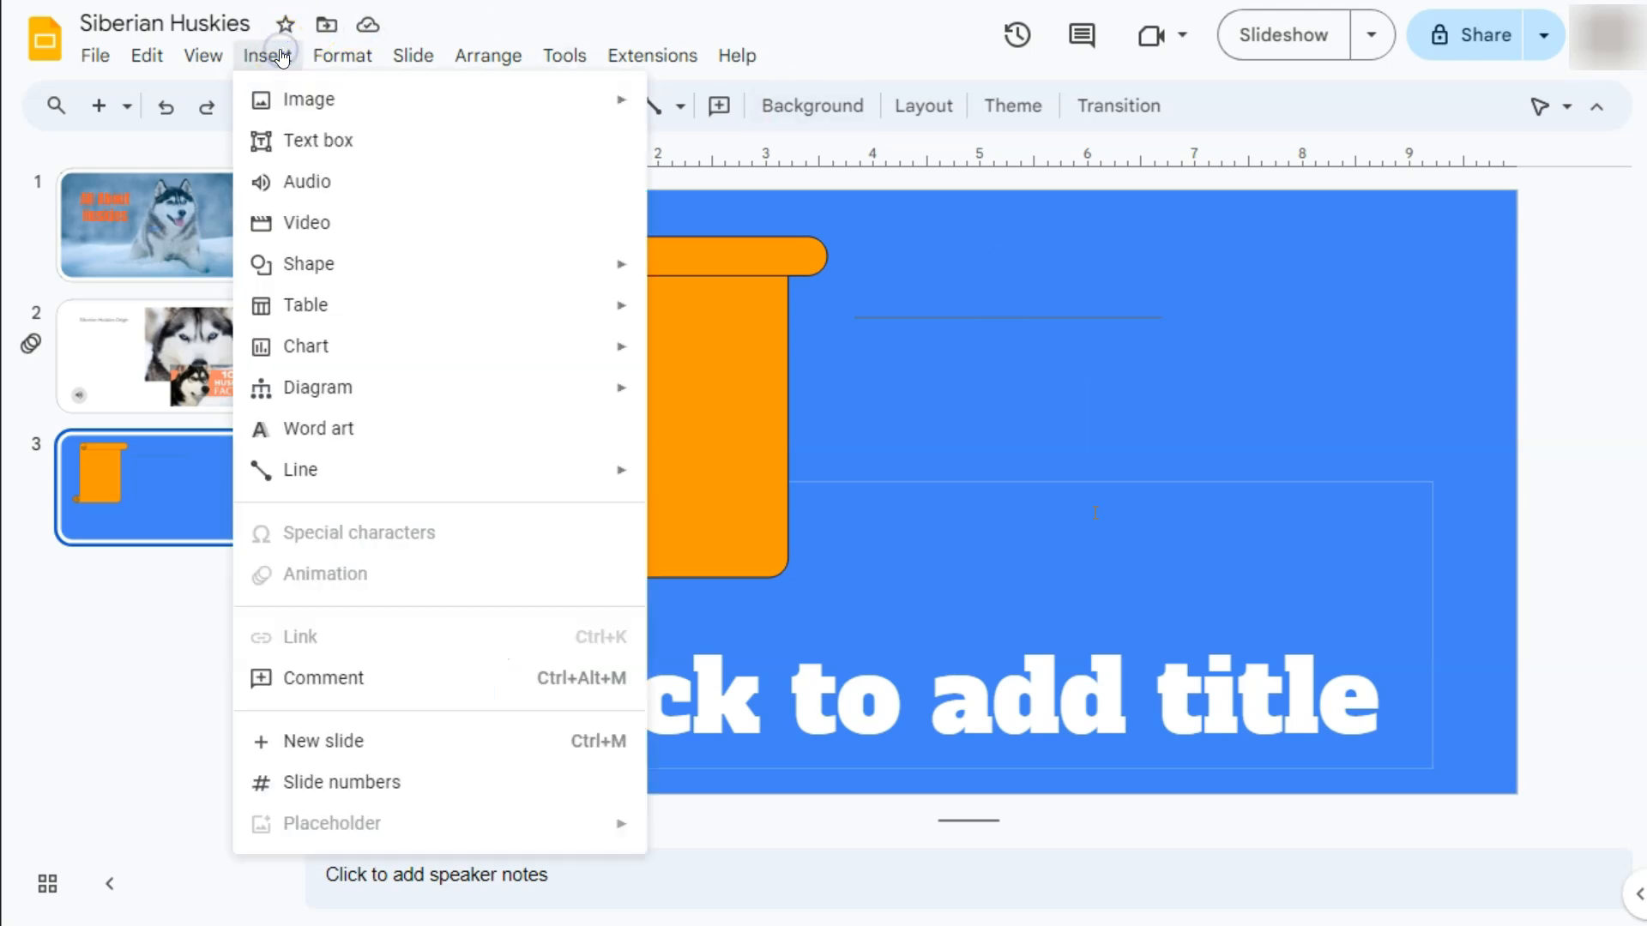
{"action": "mouse_move", "coordinate": [316, 305]}
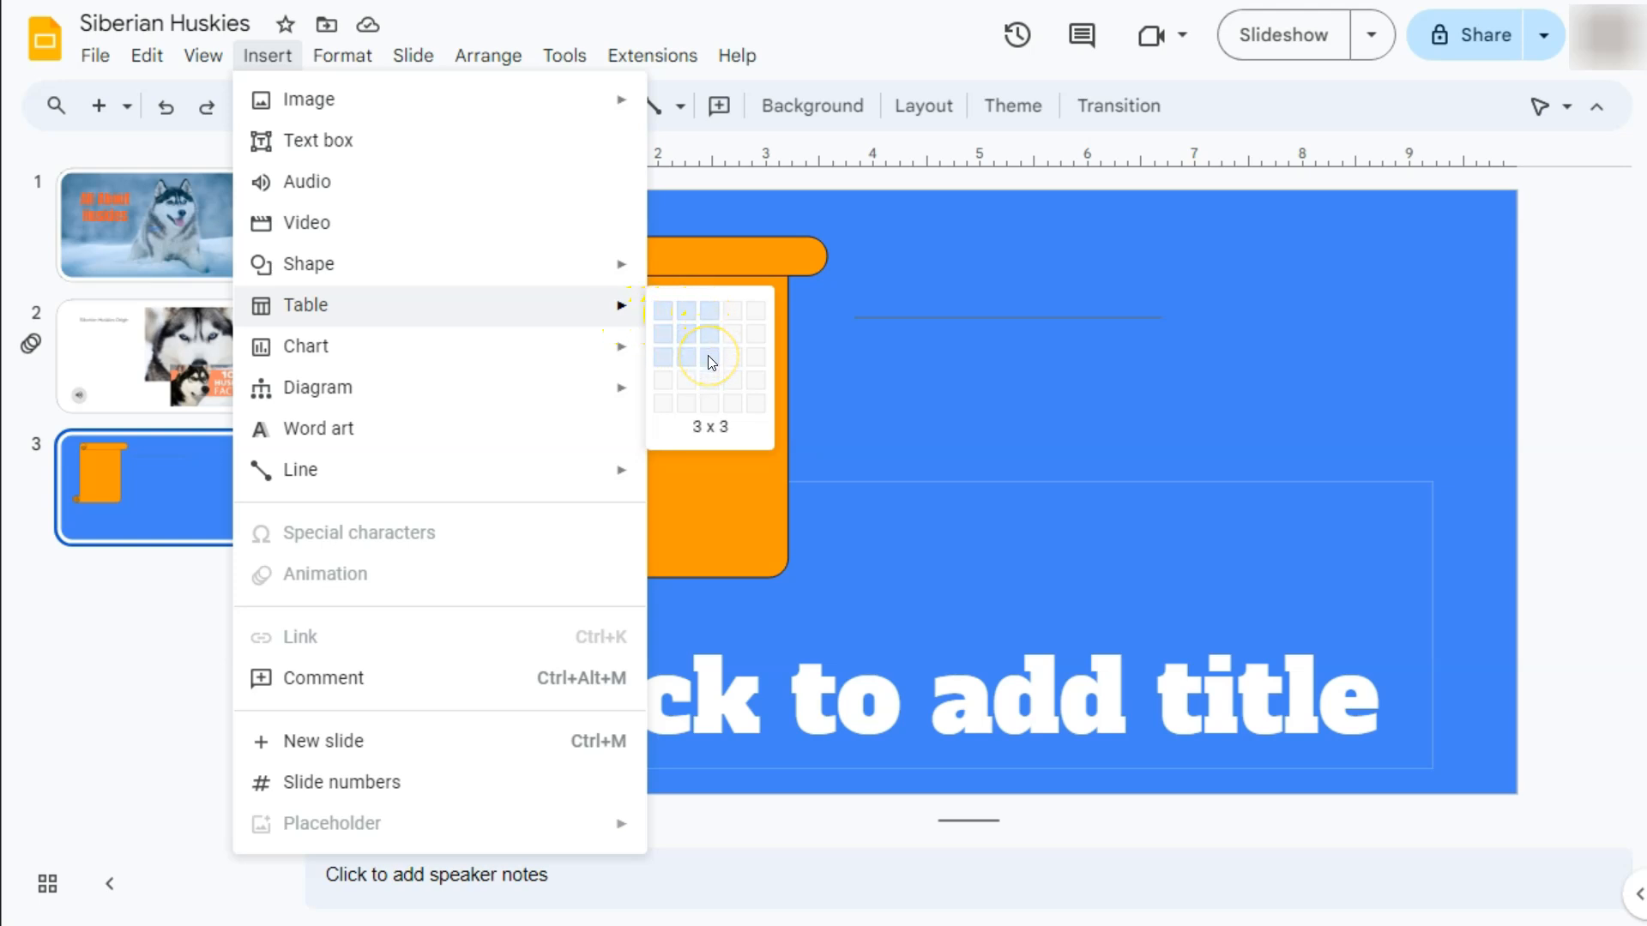
{"action": "mouse_move", "coordinate": [393, 343]}
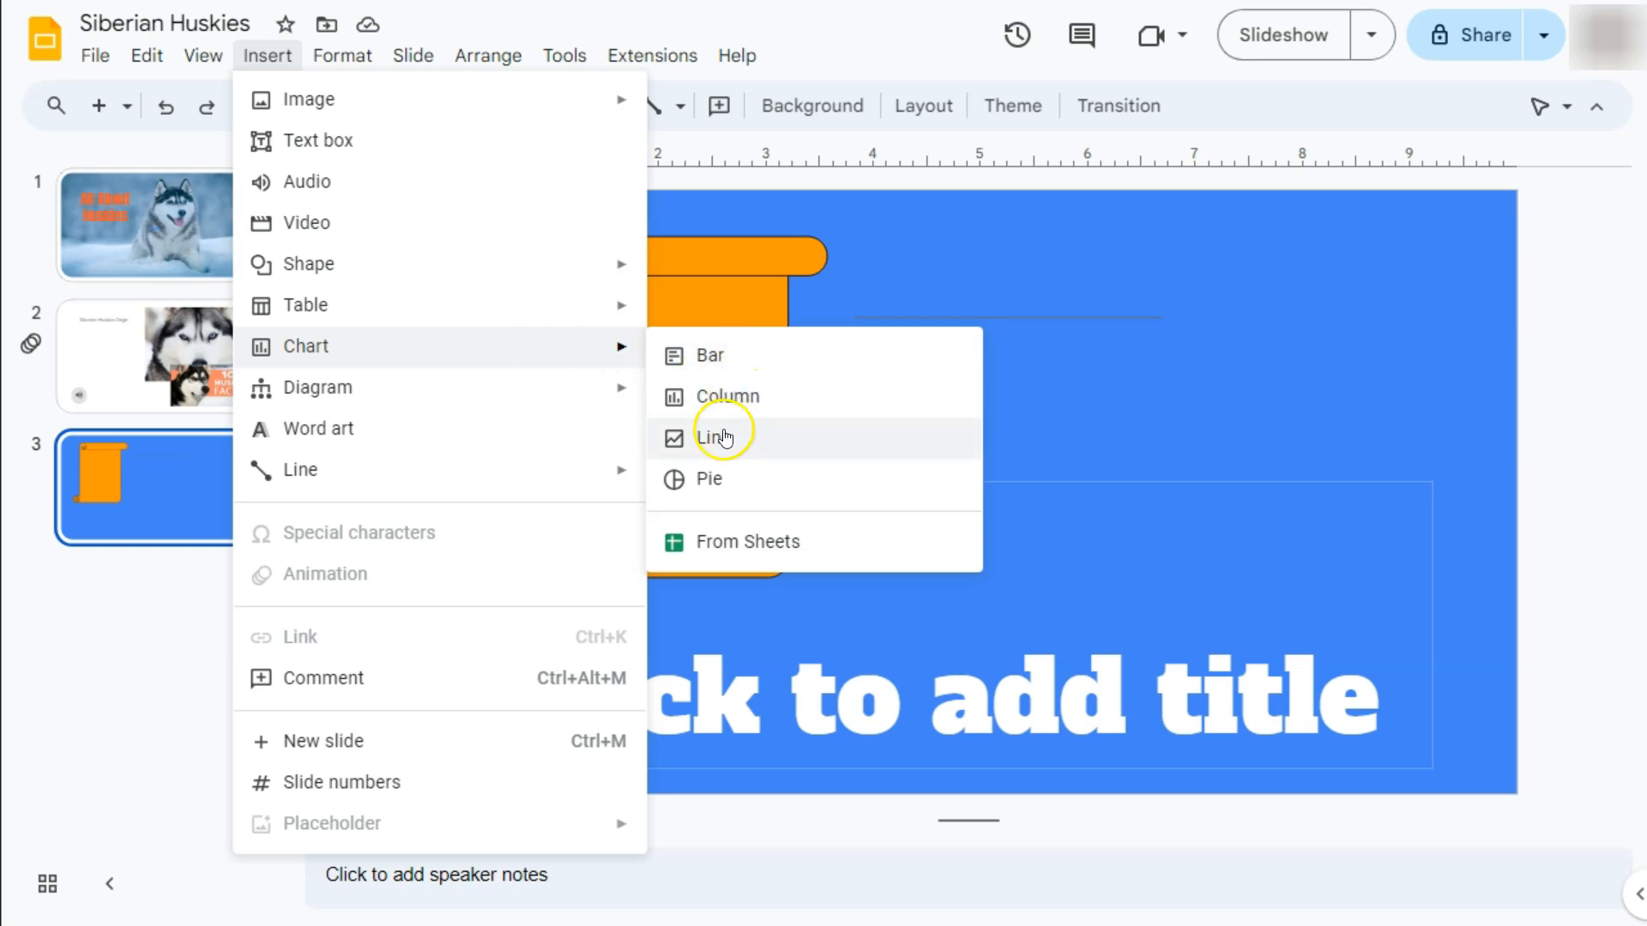
{"action": "mouse_move", "coordinate": [512, 389]}
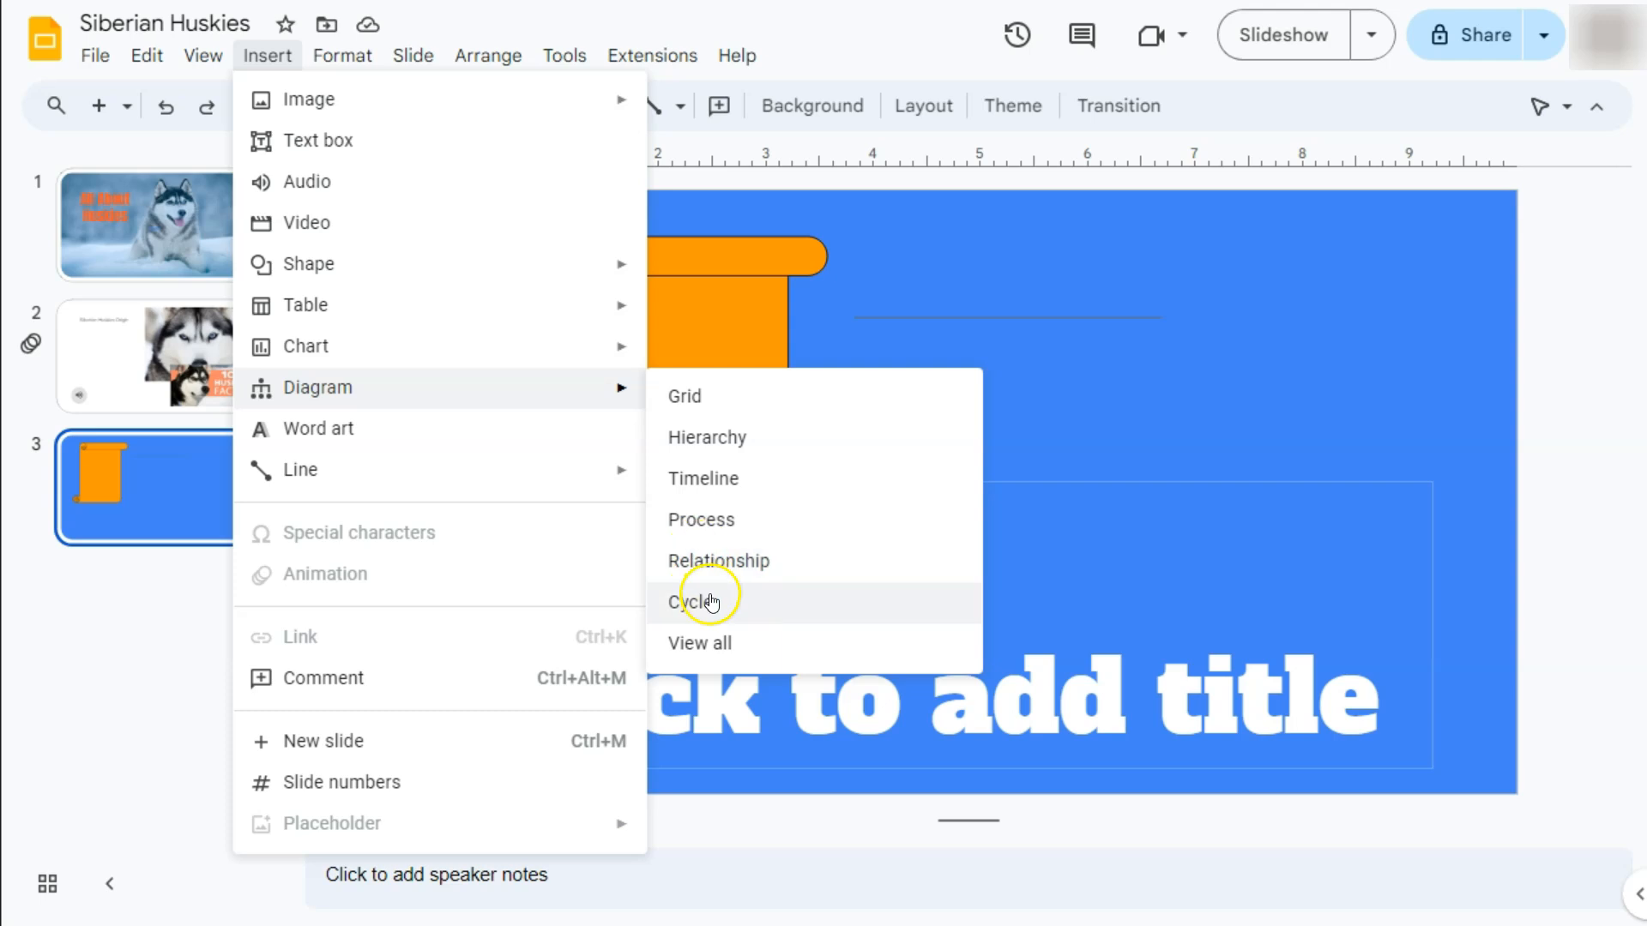
{"action": "left_click", "coordinate": [755, 434]}
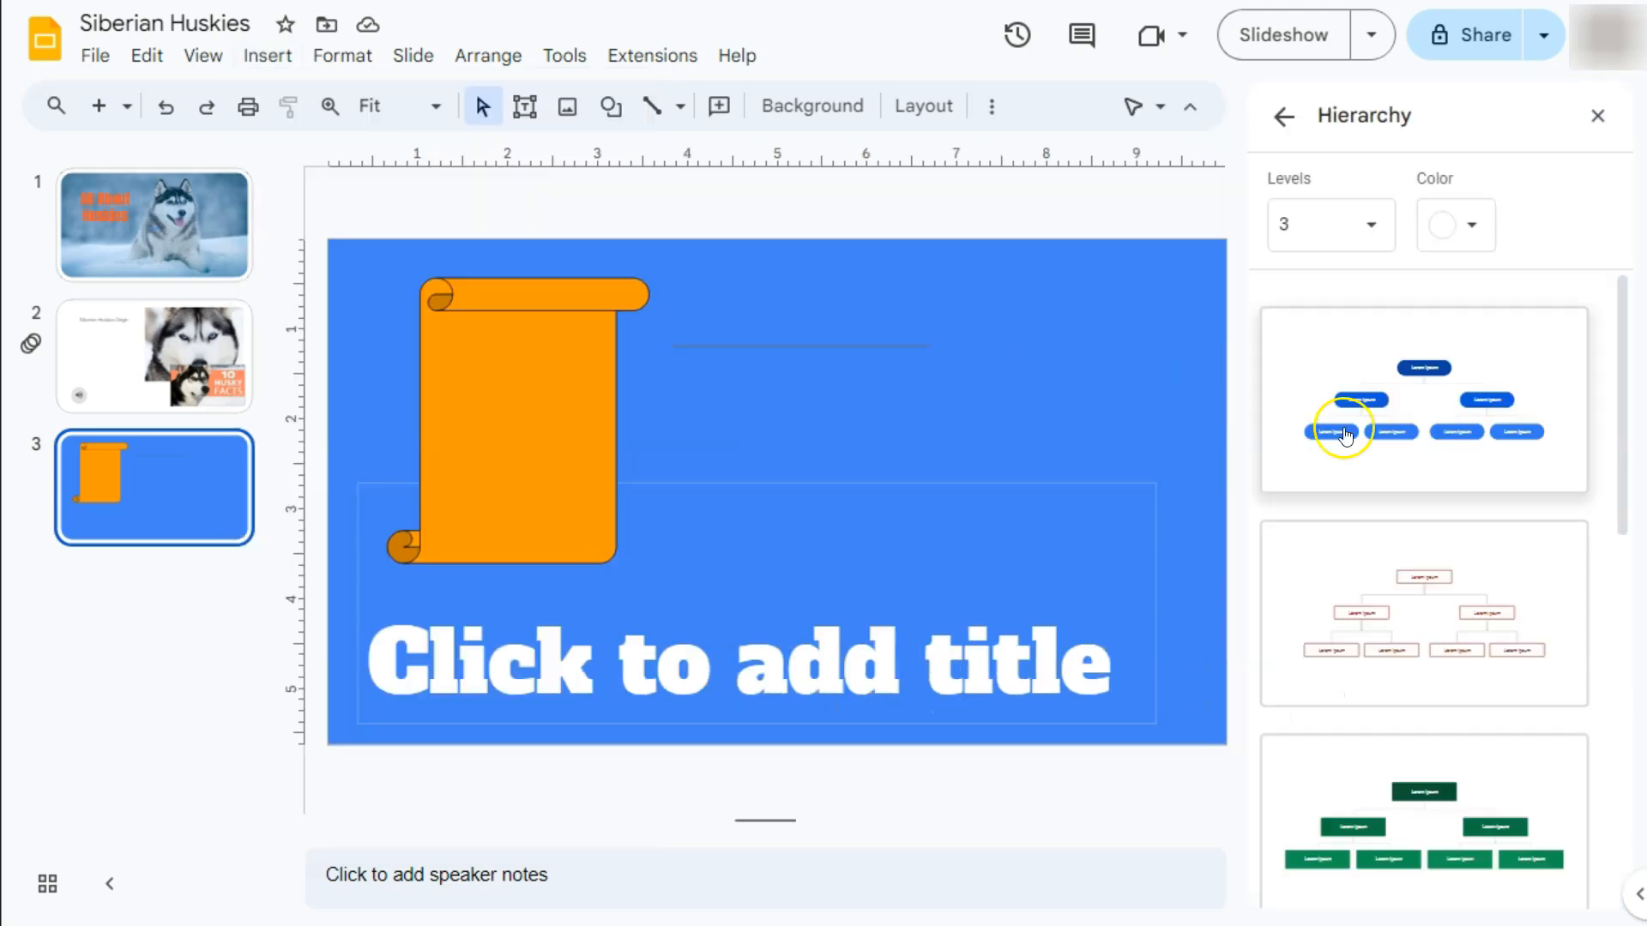
{"action": "scroll", "coordinate": [1405, 503], "scroll_direction": "down", "scroll_amount": 3}
{"action": "scroll", "coordinate": [1398, 506], "scroll_direction": "down", "scroll_amount": 3}
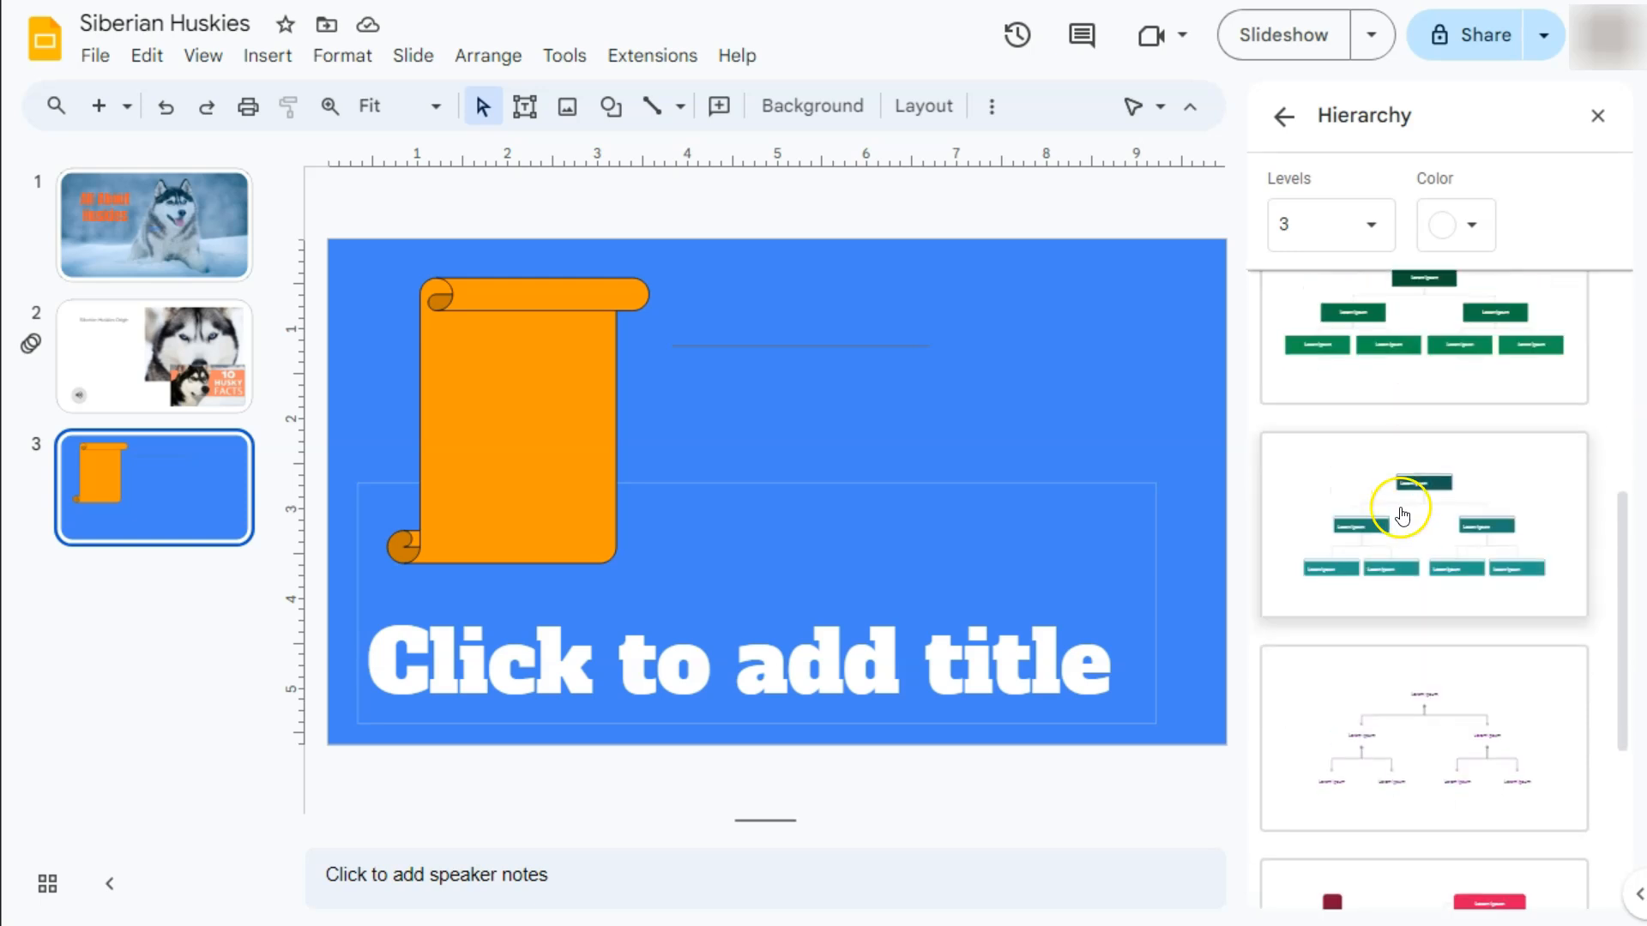
{"action": "scroll", "coordinate": [1398, 514], "scroll_direction": "up", "scroll_amount": 6}
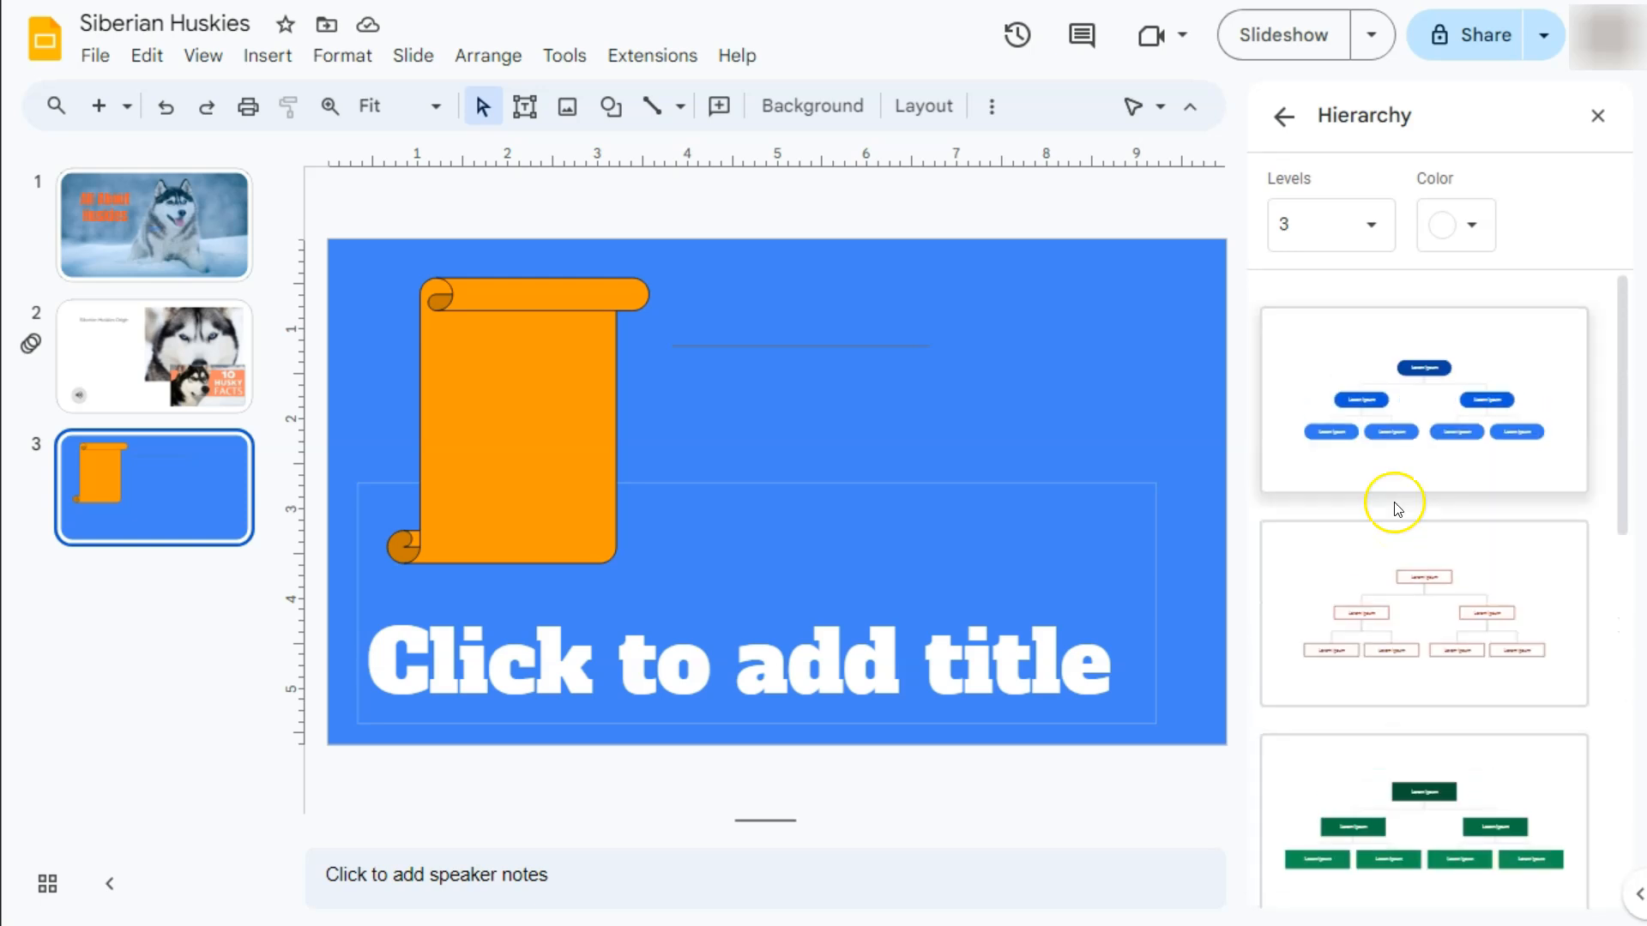
{"action": "left_click", "coordinate": [1462, 620]}
{"action": "scroll", "coordinate": [1464, 634], "scroll_direction": "down", "scroll_amount": 5}
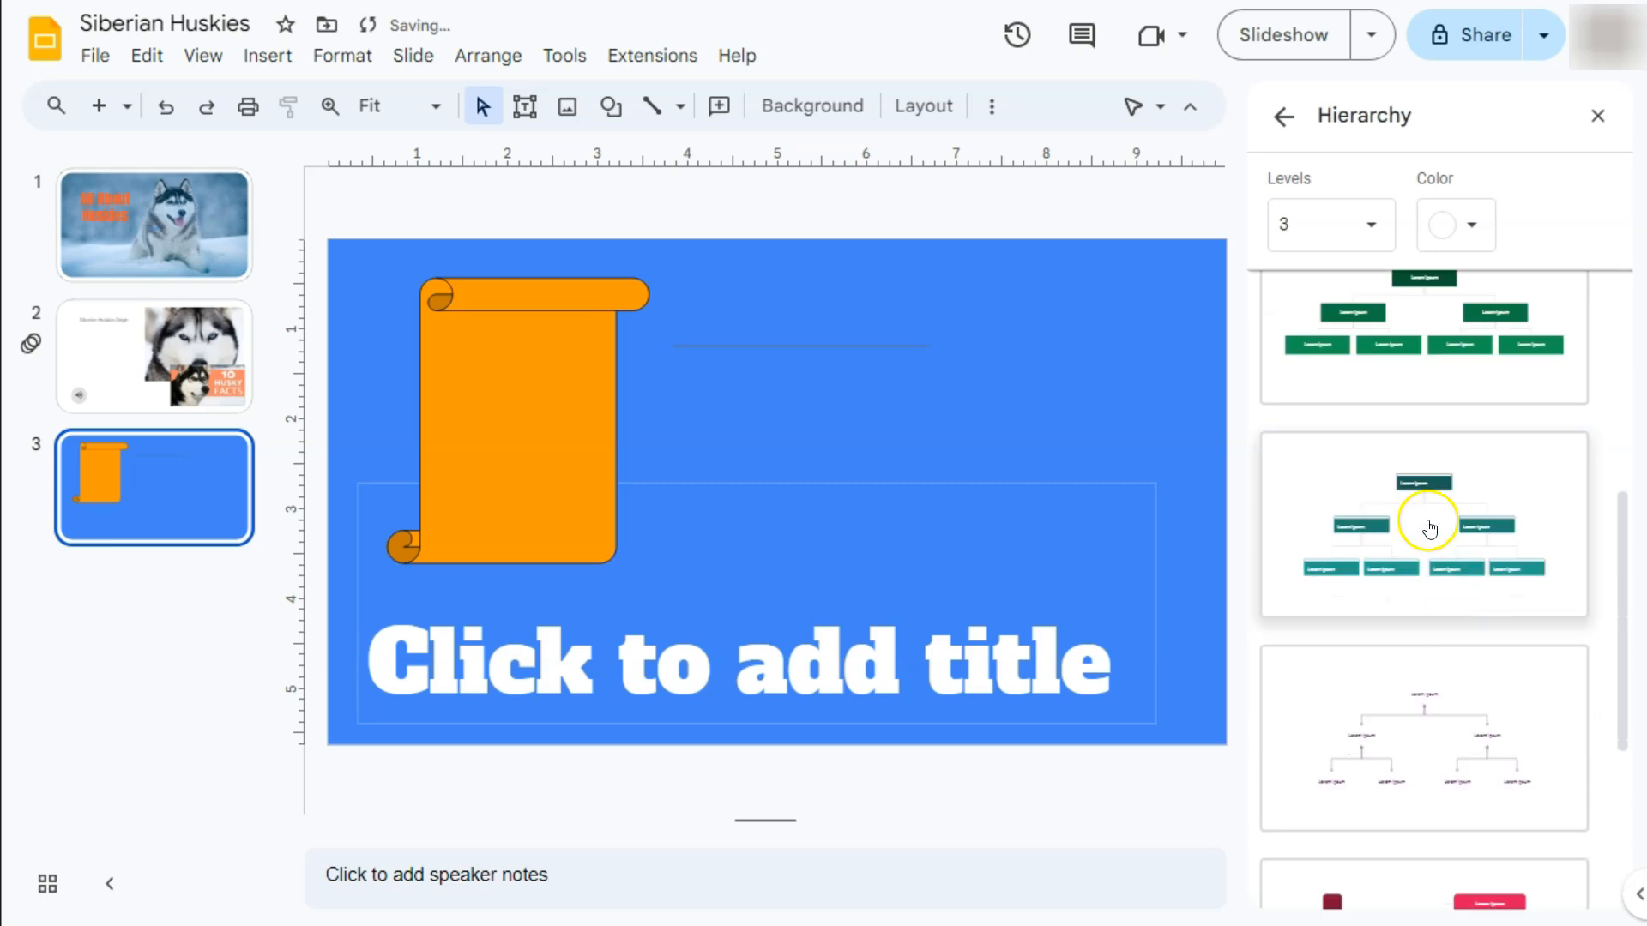
{"action": "left_click", "coordinate": [1419, 353]}
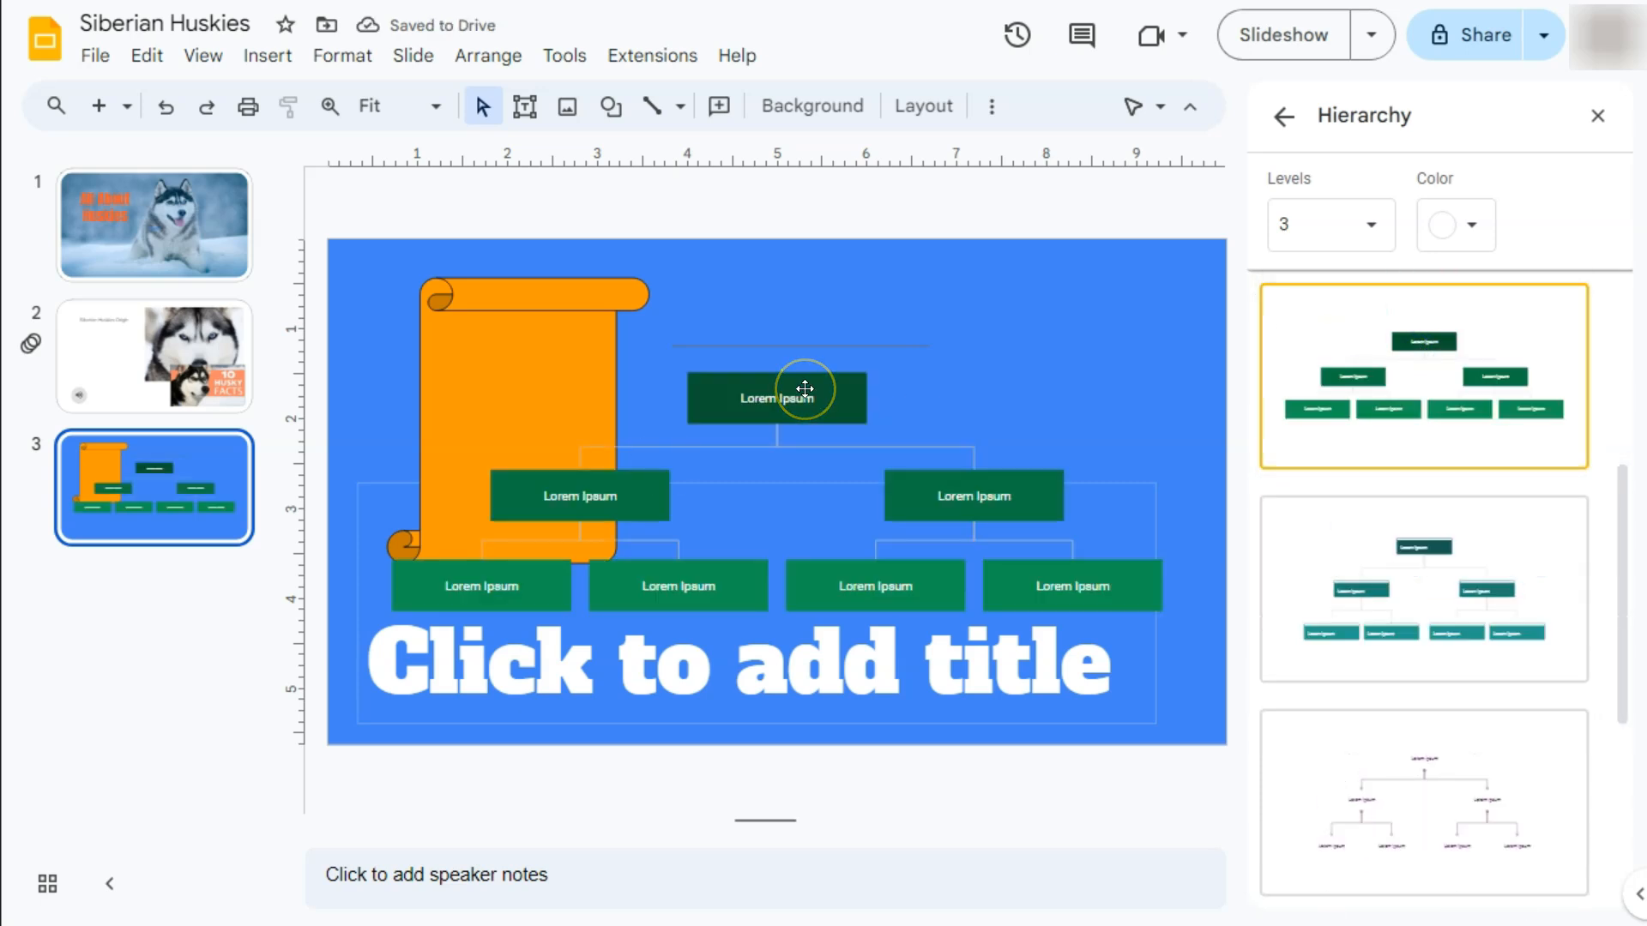
{"action": "left_click", "coordinate": [1585, 239]}
{"action": "left_click", "coordinate": [1597, 115]}
- Insert a bar chart about 6 in wide and 3.7 in tall beside the scroll shape and open its linked source
{"action": "left_click", "coordinate": [267, 55]}
{"action": "left_click", "coordinate": [352, 352]}
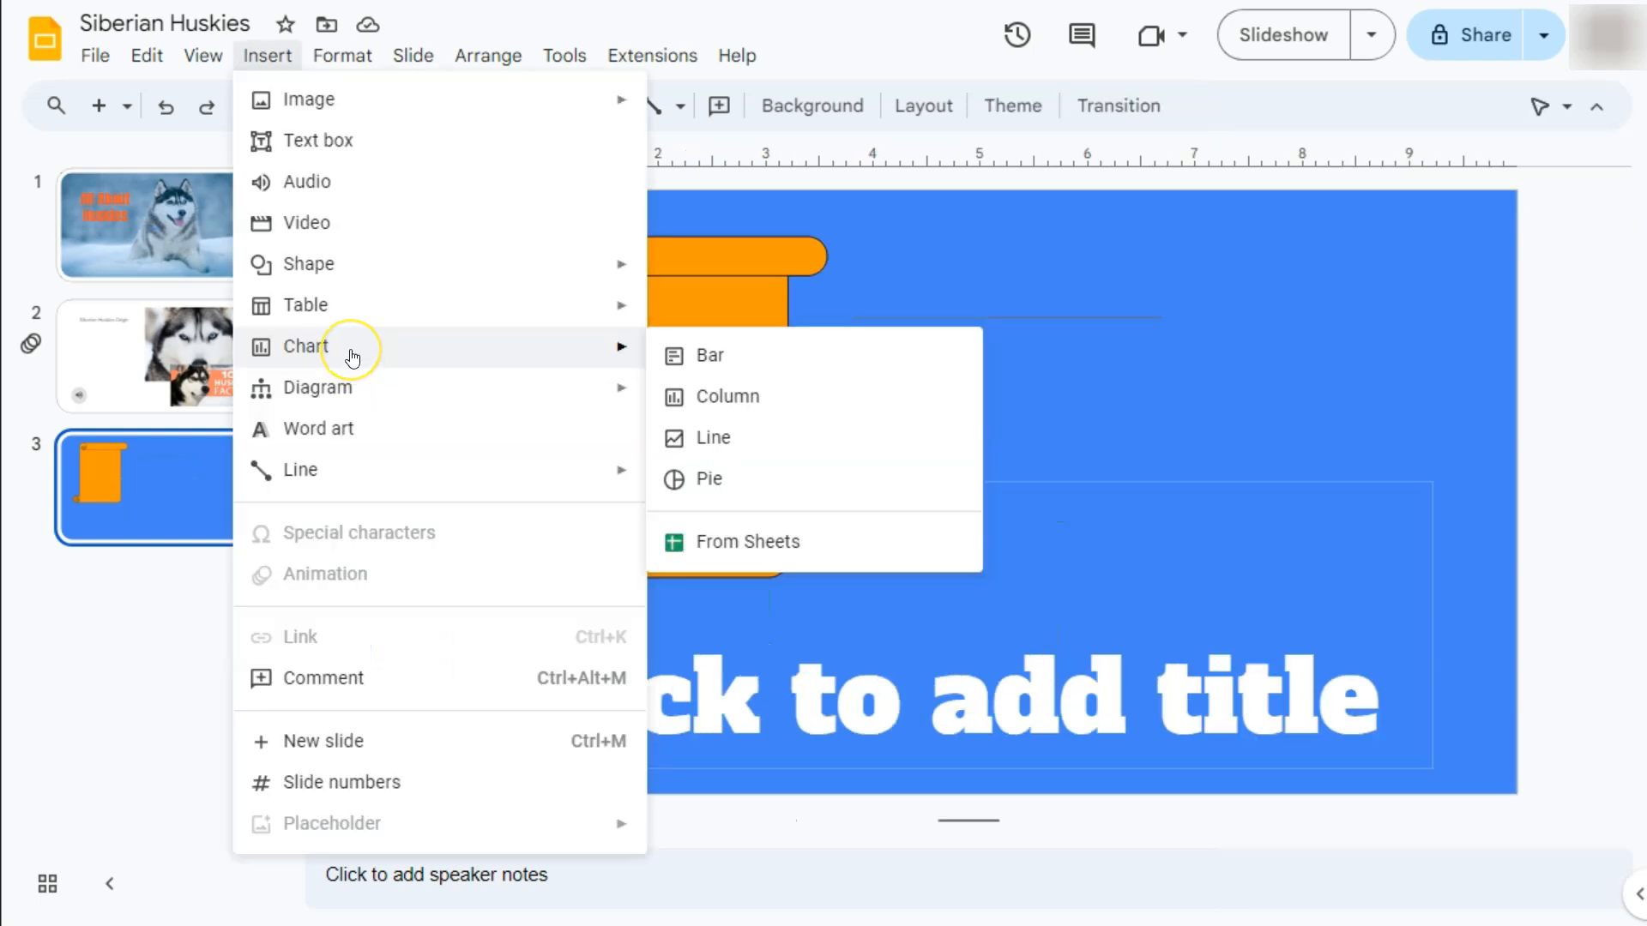
{"action": "left_click", "coordinate": [734, 357]}
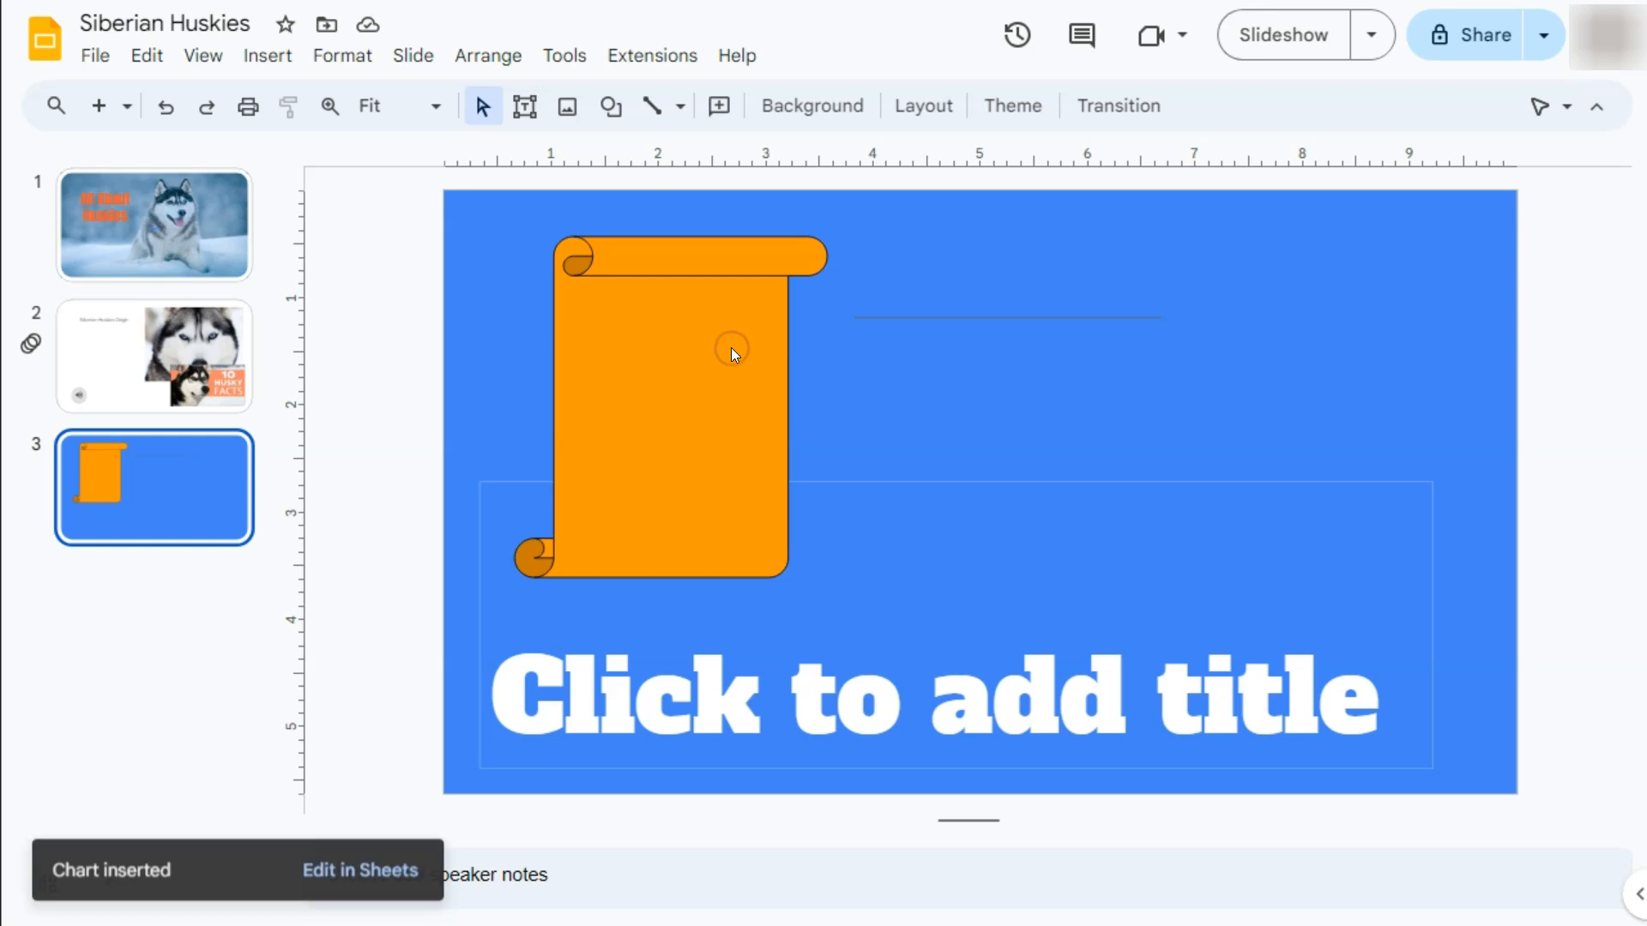
{"action": "left_click", "coordinate": [1129, 374]}
{"action": "left_click_drag", "start_coordinate": [1257, 464], "coordinate": [1433, 608]}
{"action": "left_click_drag", "start_coordinate": [1287, 438], "coordinate": [1297, 438]}
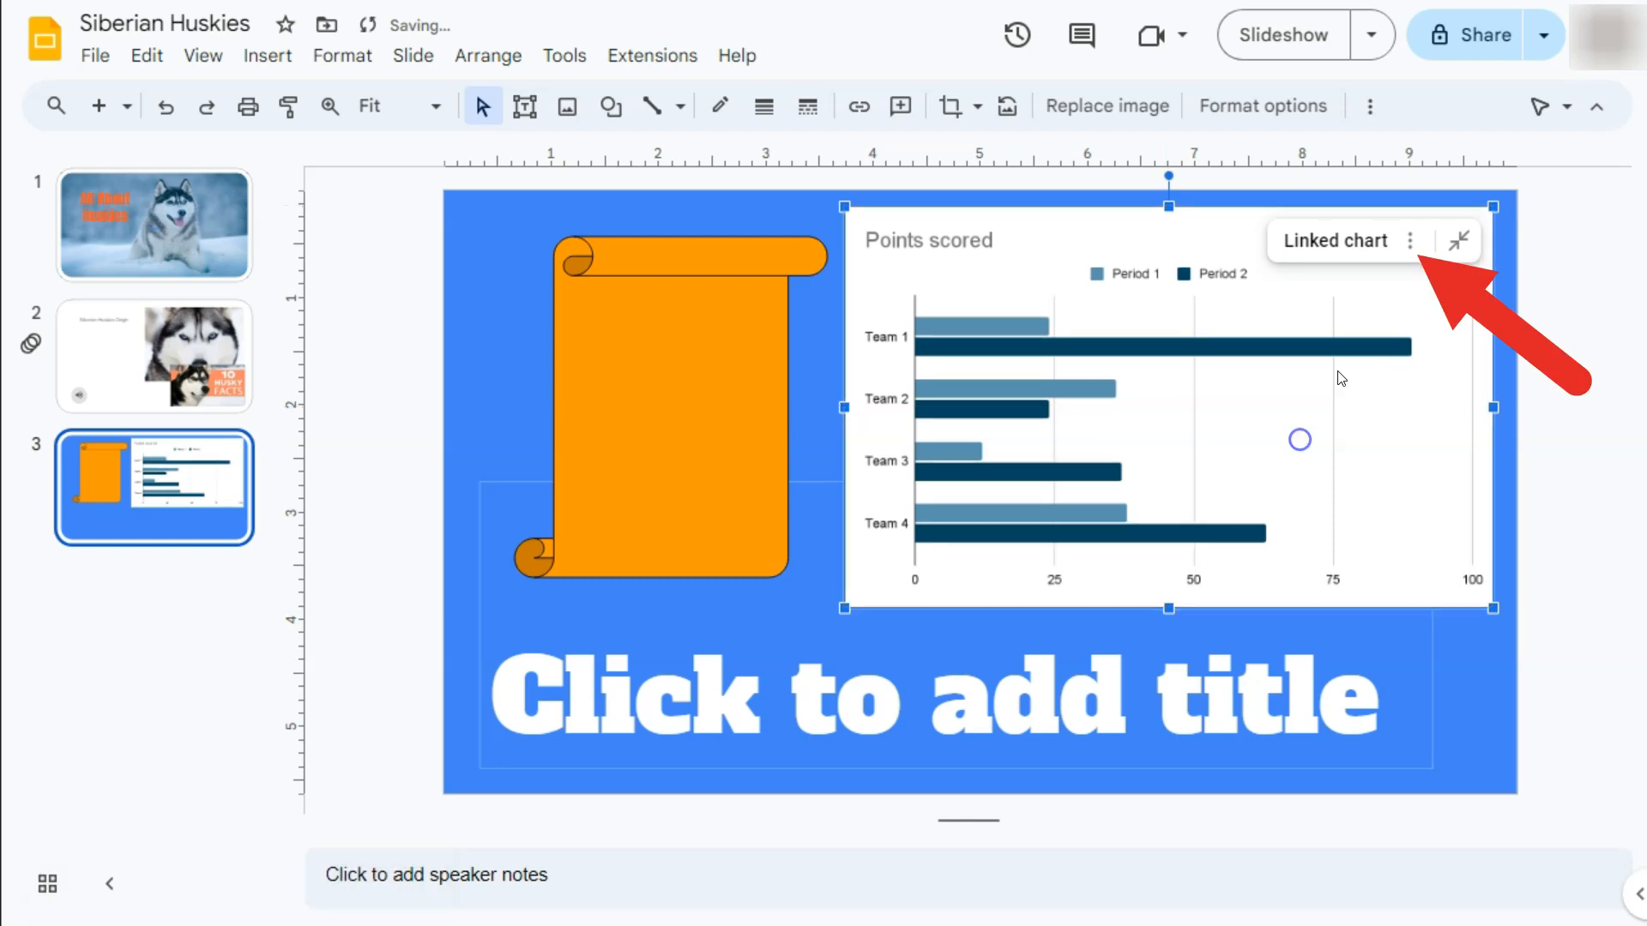
{"action": "left_click", "coordinate": [1411, 243]}
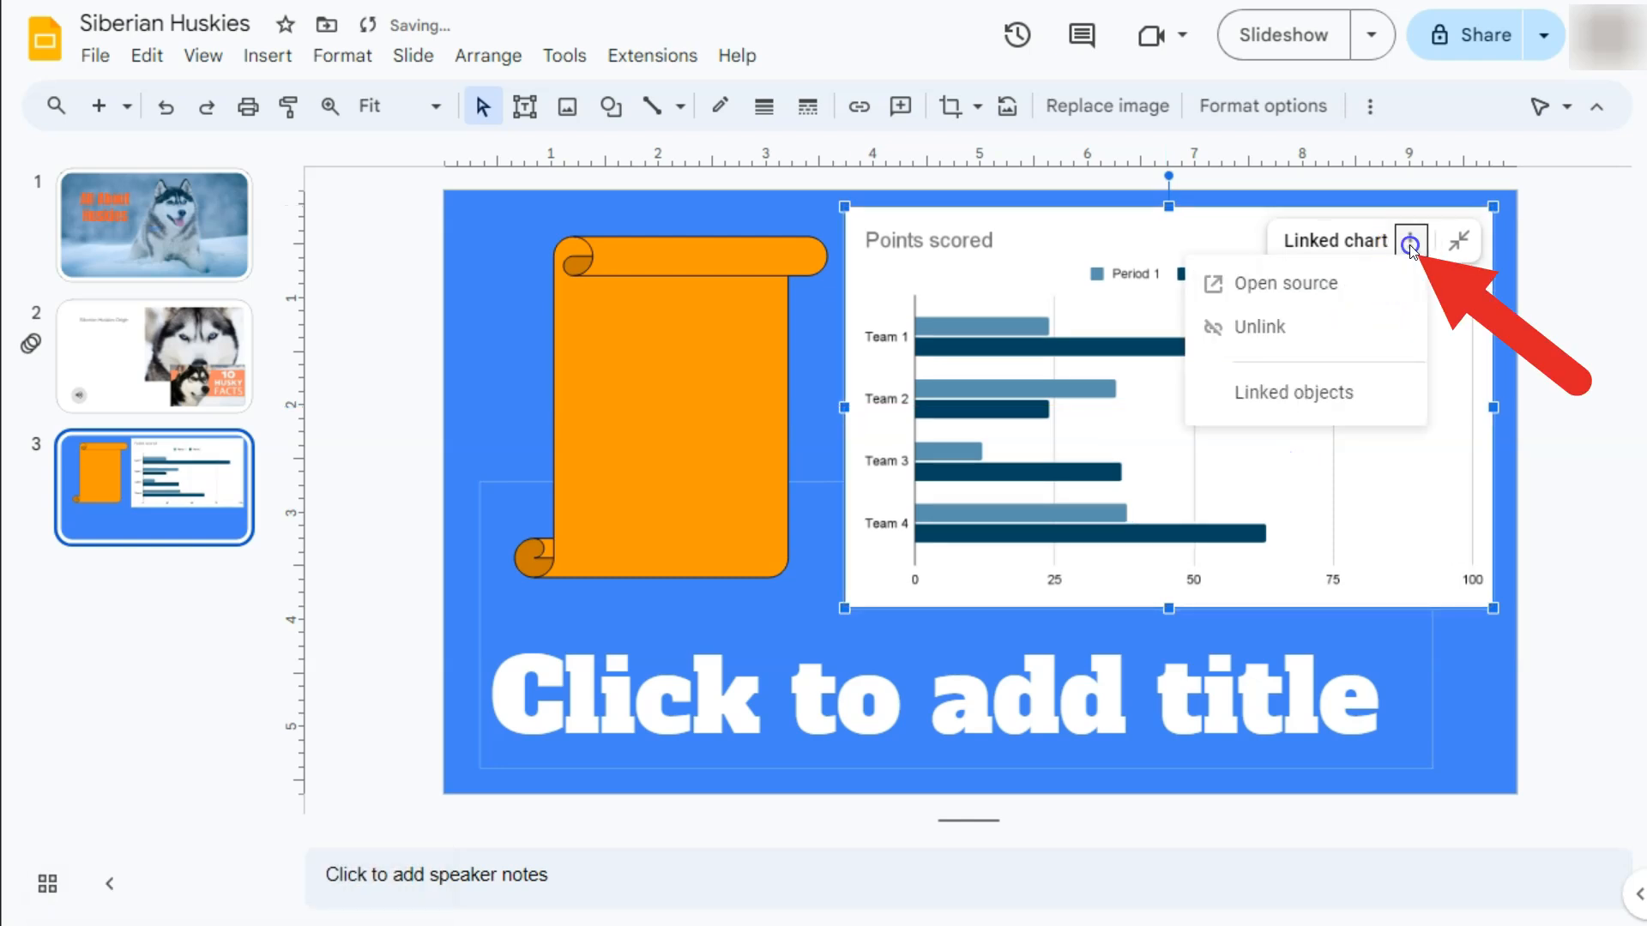
{"action": "left_click", "coordinate": [1292, 297]}
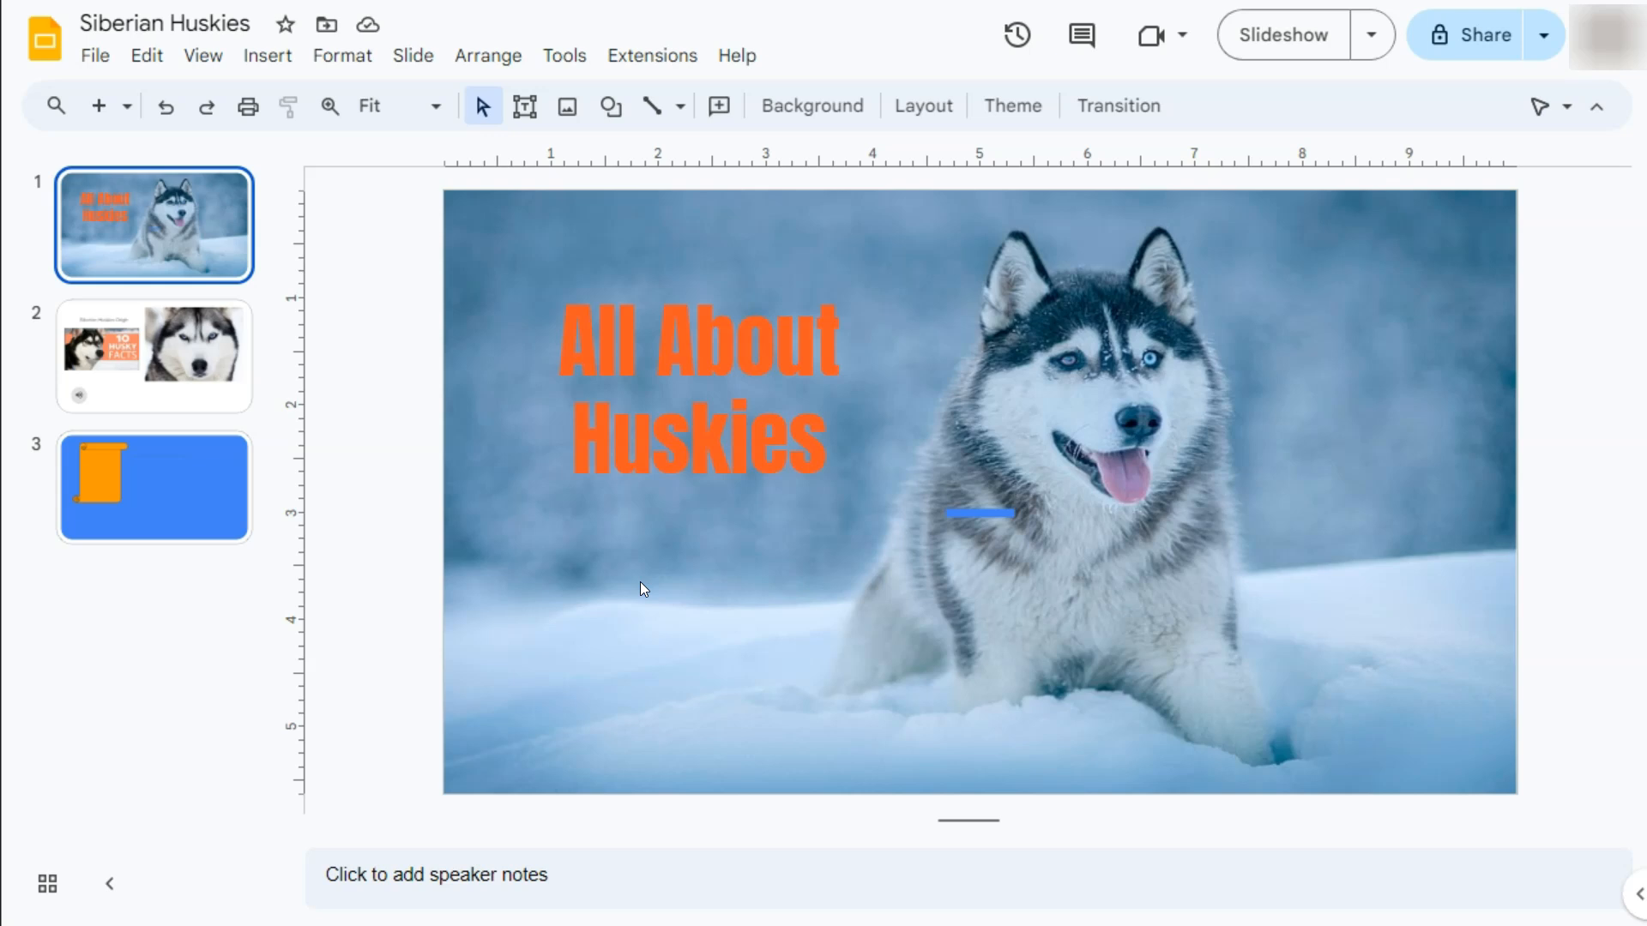
- Give slide 1 the Slide from right transition
{"action": "left_click", "coordinate": [629, 538]}
{"action": "left_click", "coordinate": [1127, 107]}
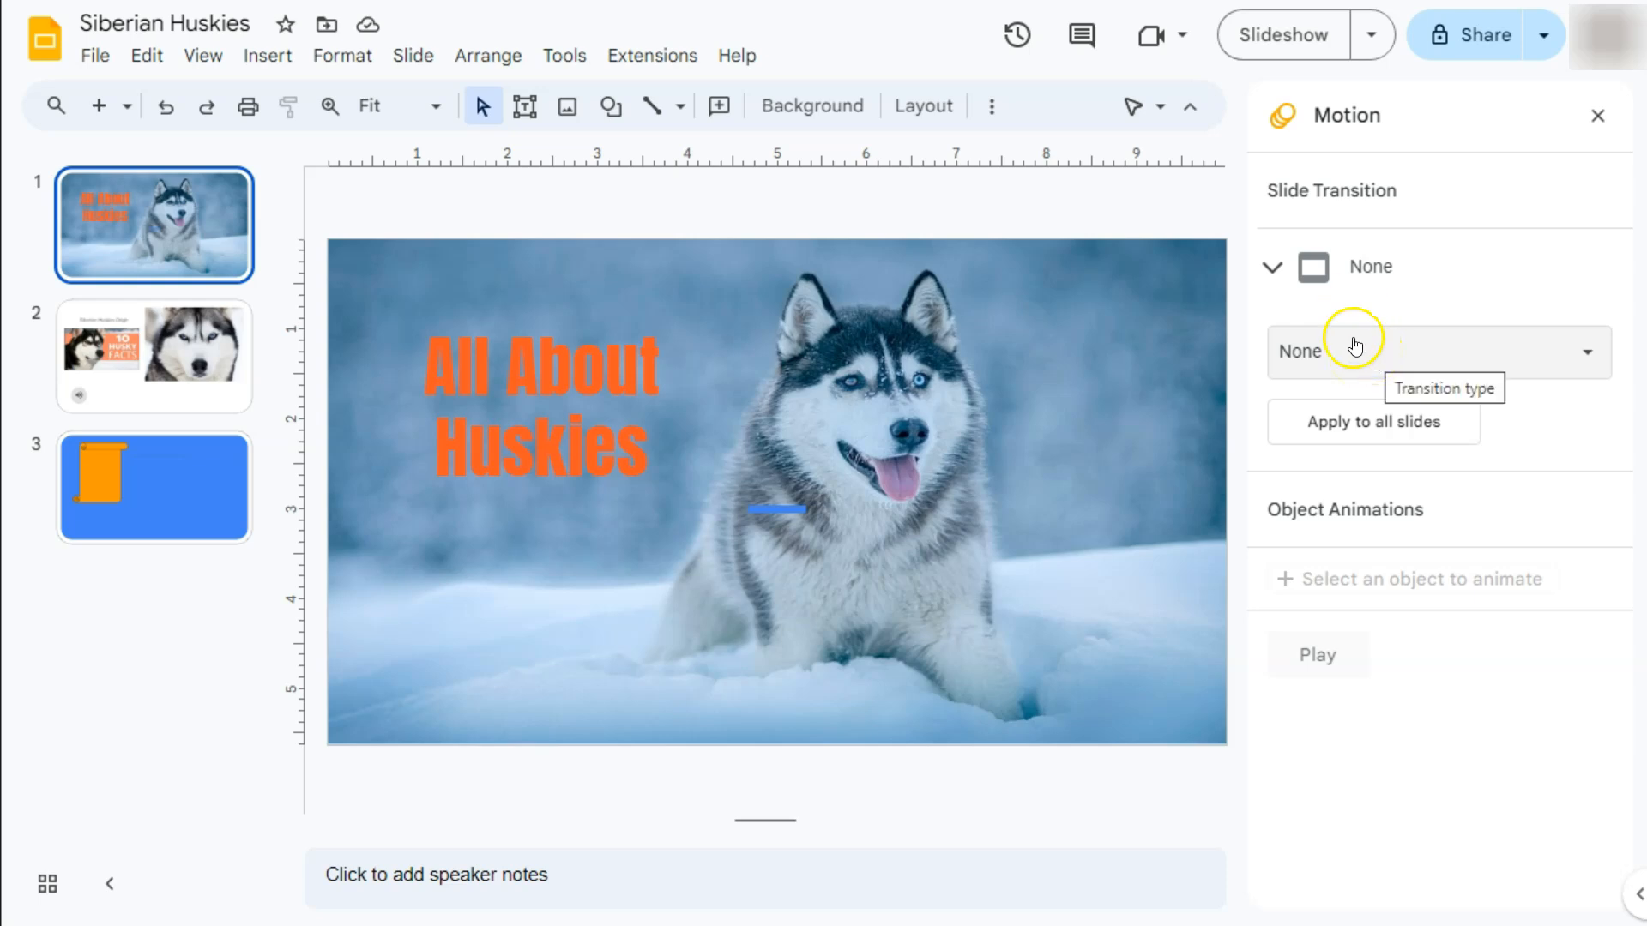
{"action": "left_click", "coordinate": [1587, 353]}
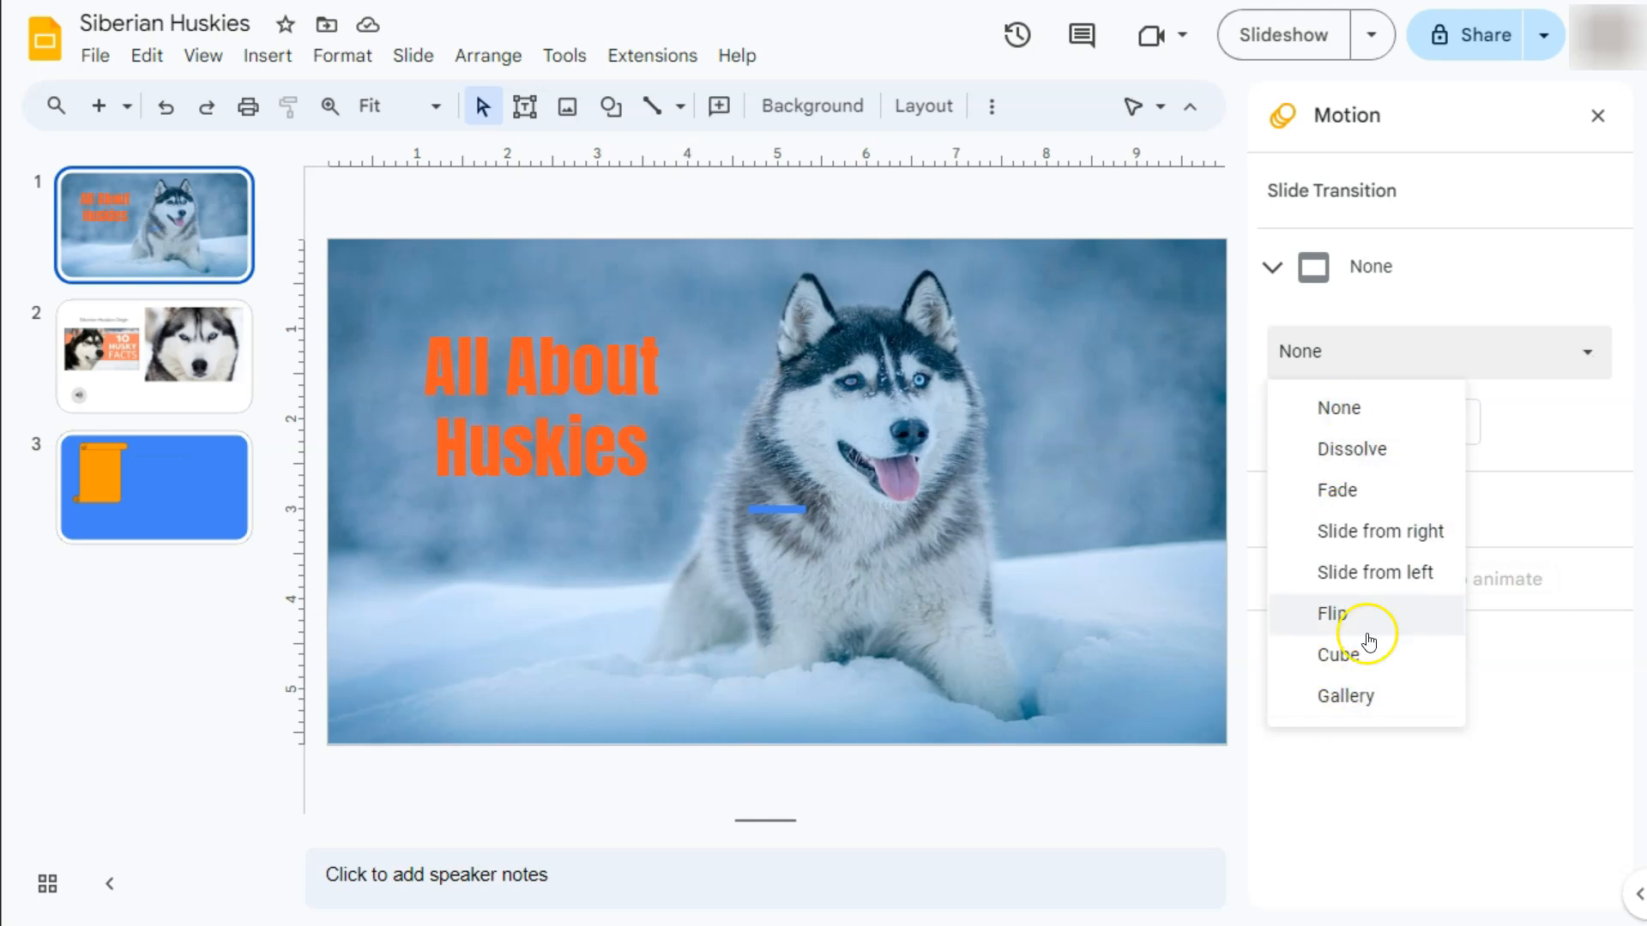
{"action": "left_click", "coordinate": [1396, 531]}
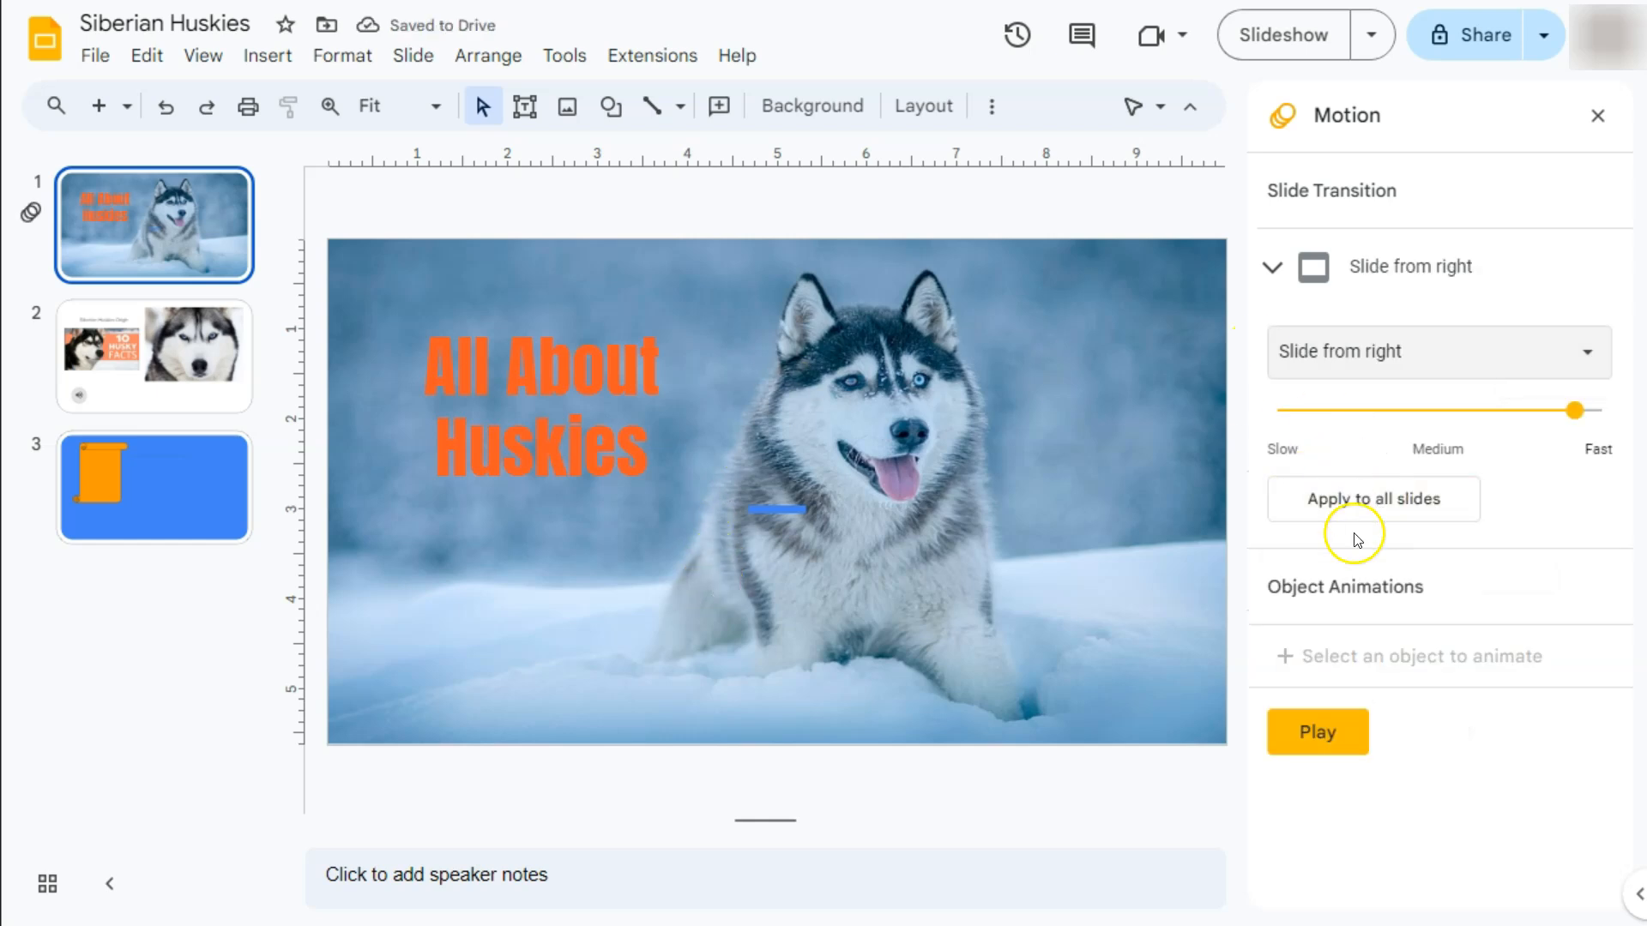
- Preview the slide transition, stop the preview and apply the transition to all slides
{"action": "left_click", "coordinate": [1322, 735]}
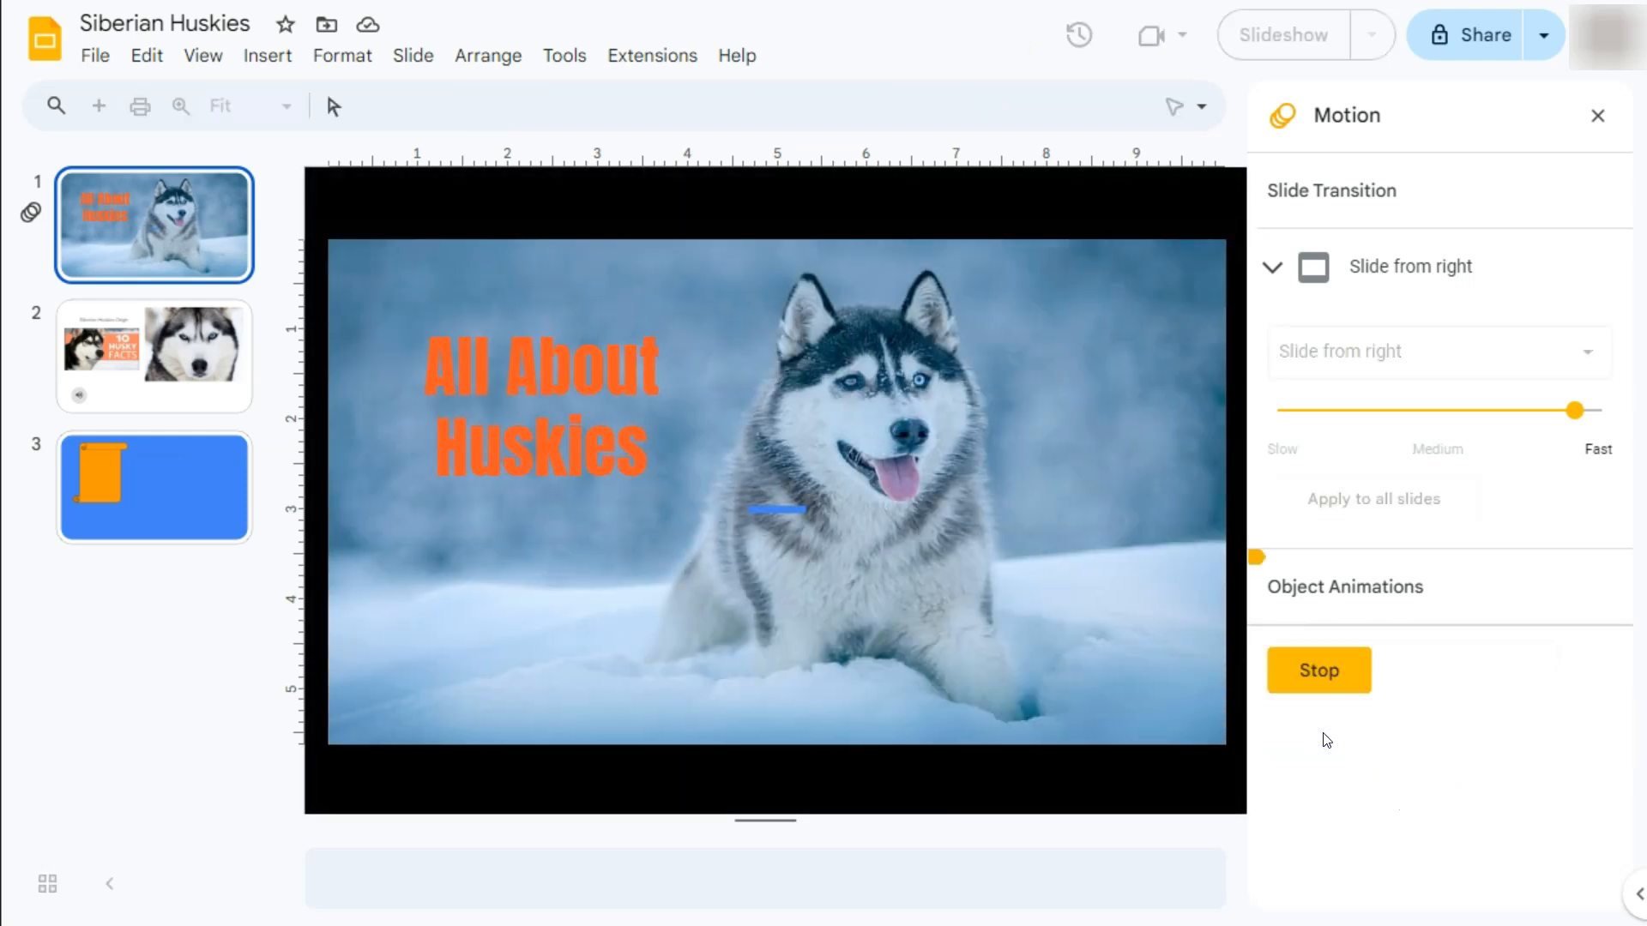
{"action": "left_click", "coordinate": [1318, 679]}
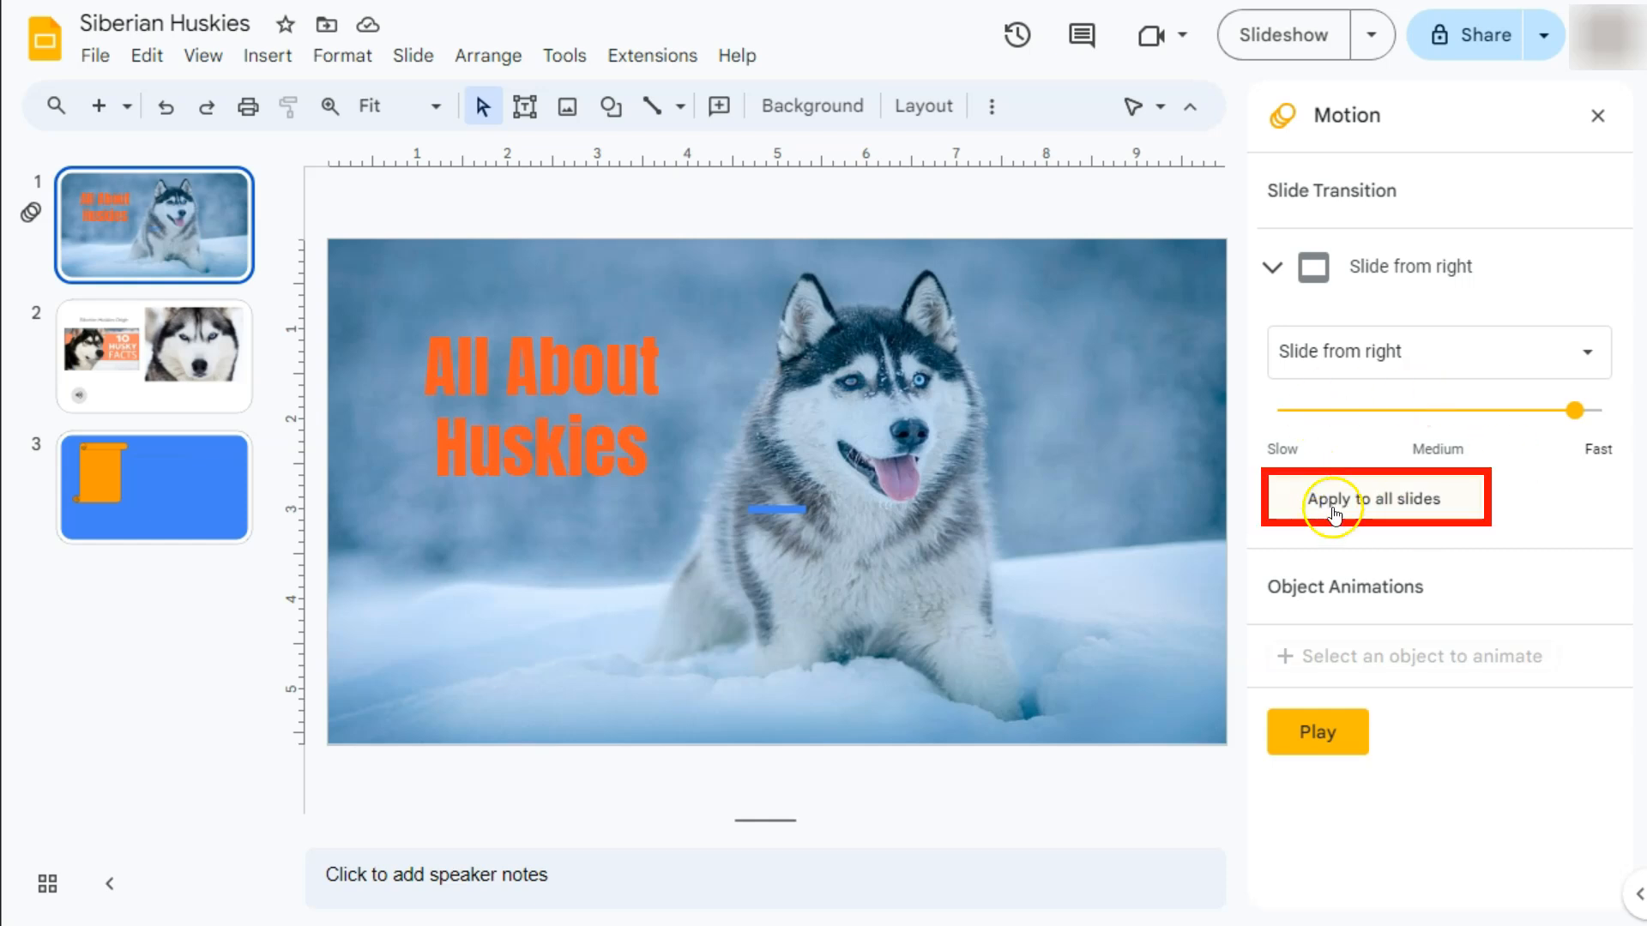
{"action": "left_click", "coordinate": [1385, 506]}
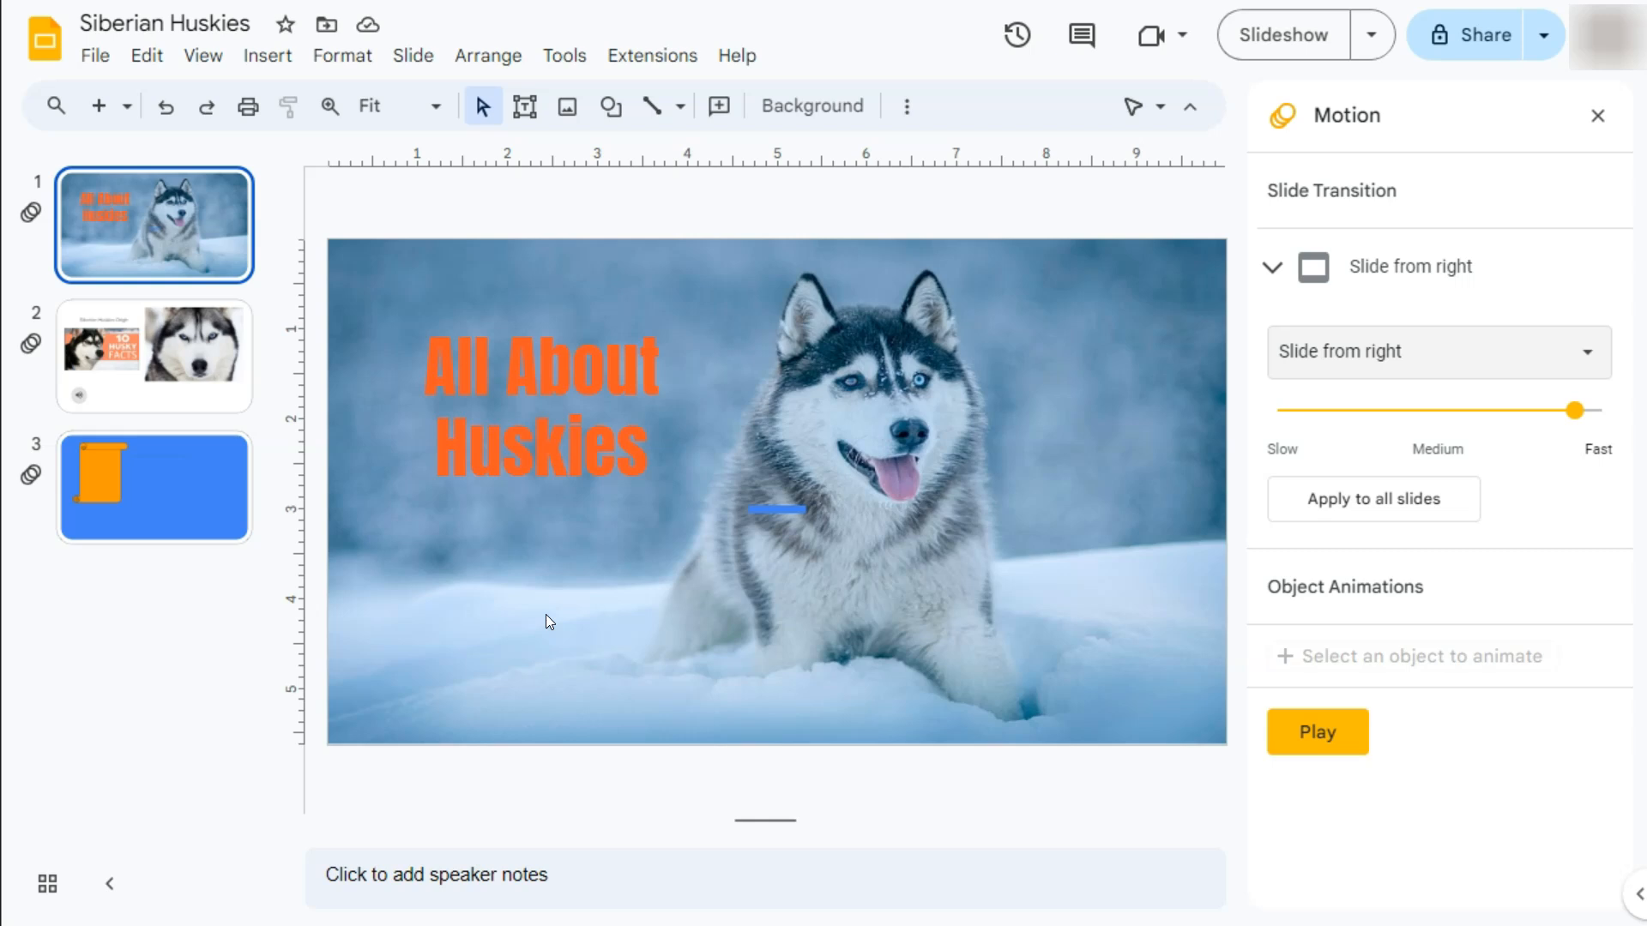
- Add a Fade in animation that starts on click to the All About Huskies title on slide 1
{"action": "left_click", "coordinate": [608, 359]}
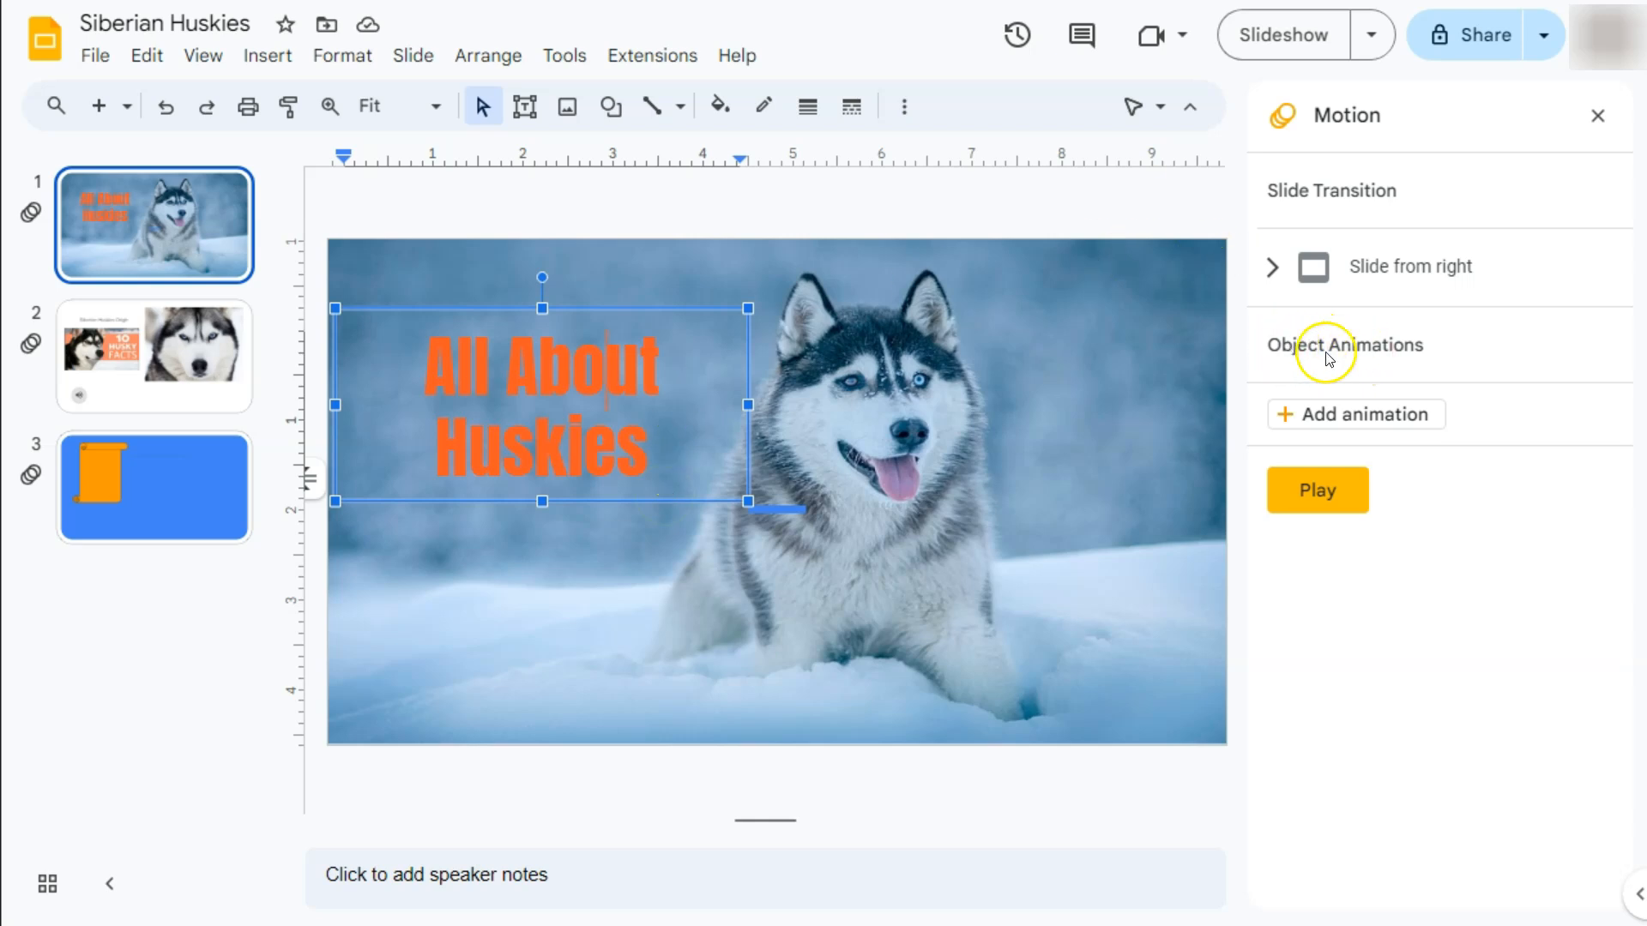
{"action": "left_click", "coordinate": [1306, 418]}
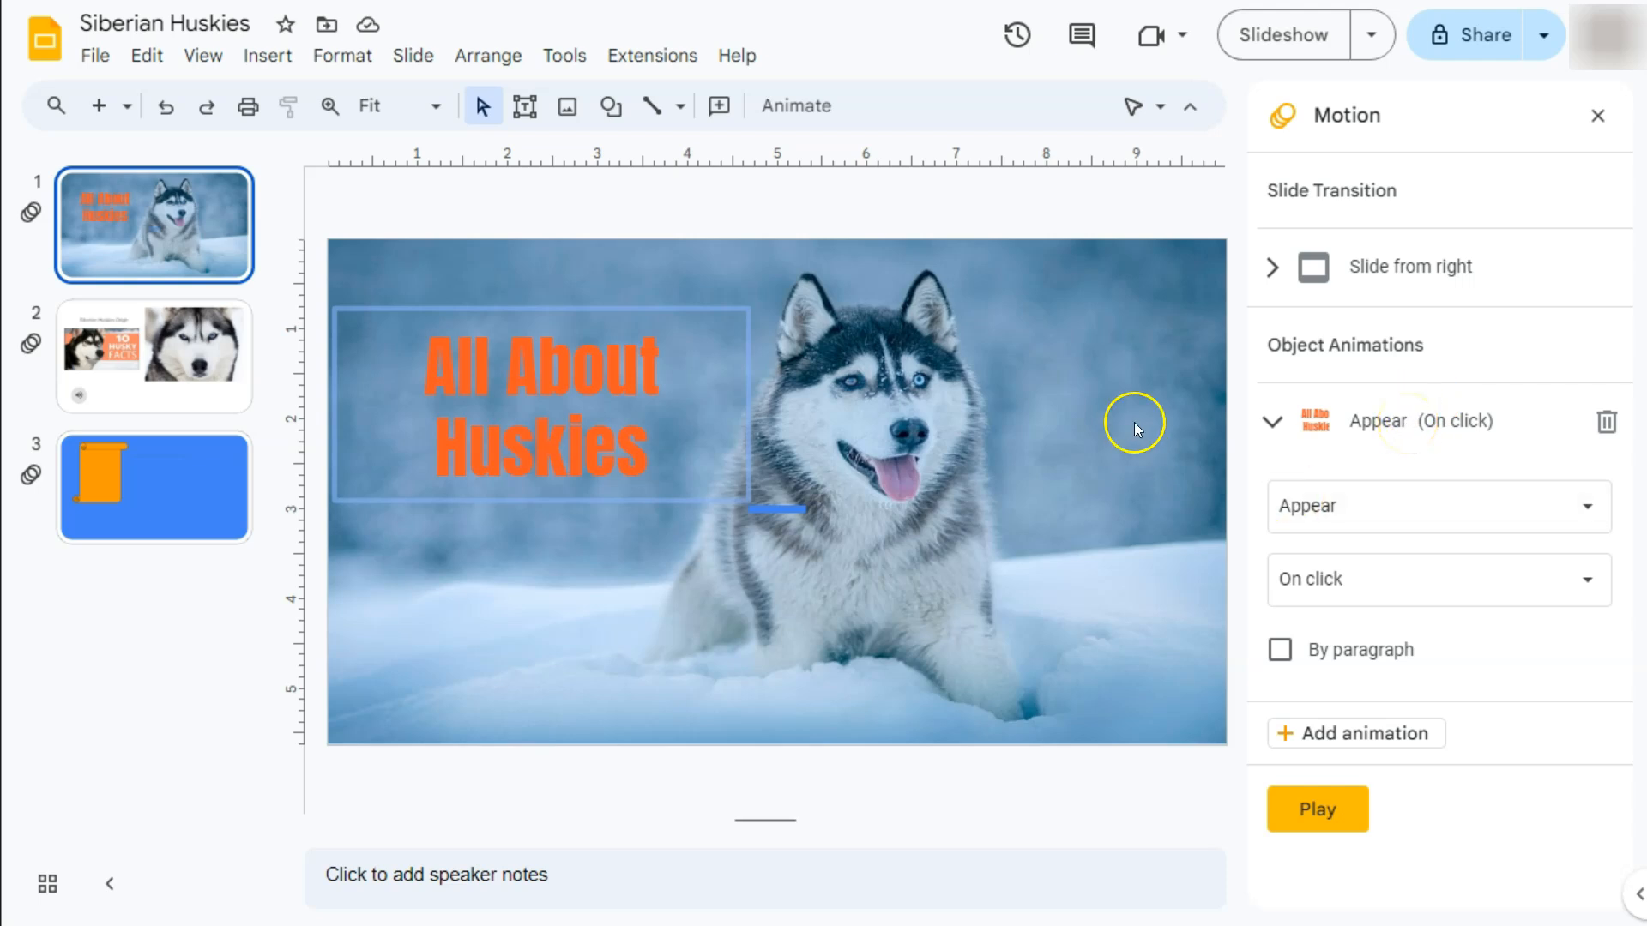
{"action": "left_click", "coordinate": [1589, 510]}
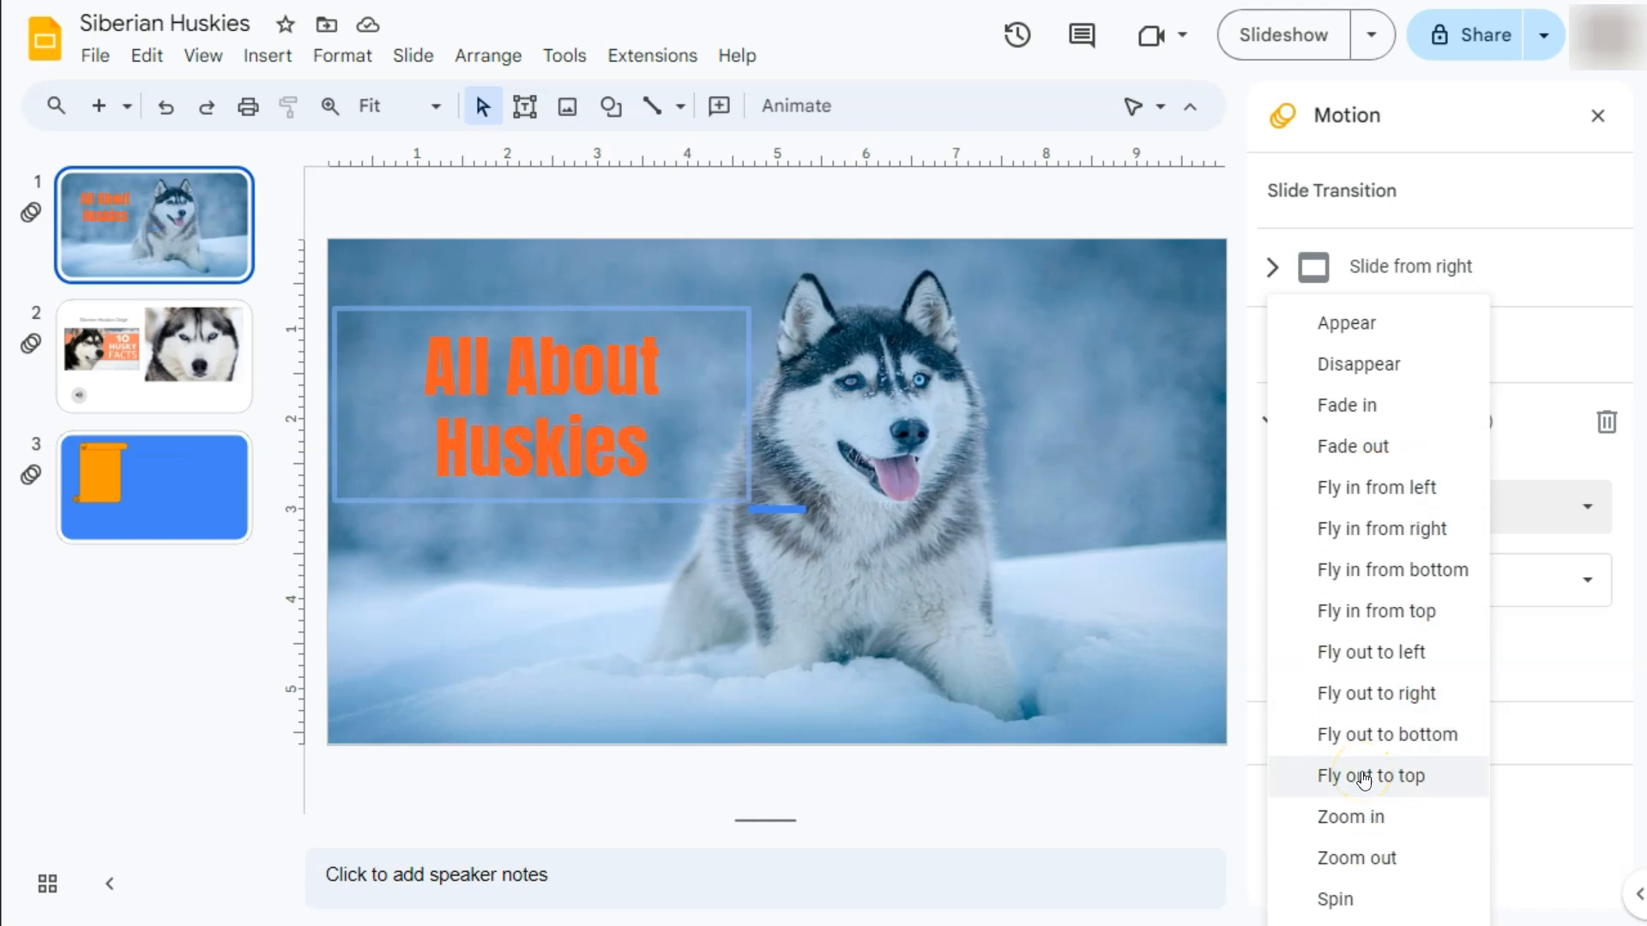
{"action": "left_click", "coordinate": [1371, 407]}
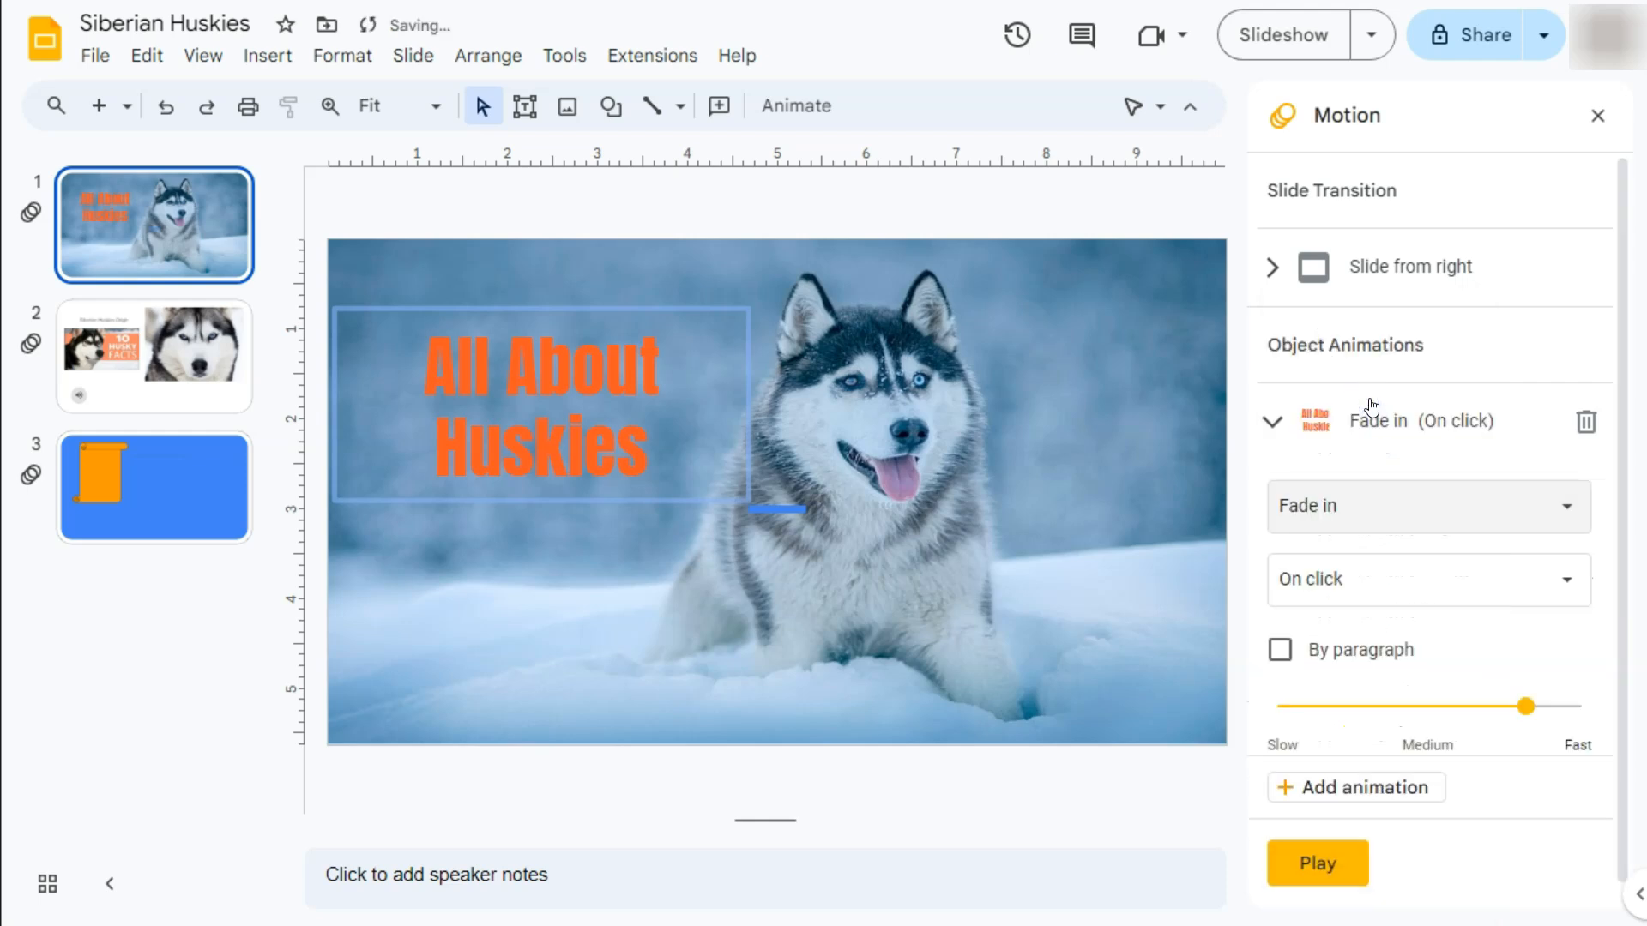
{"action": "left_click", "coordinate": [1415, 598]}
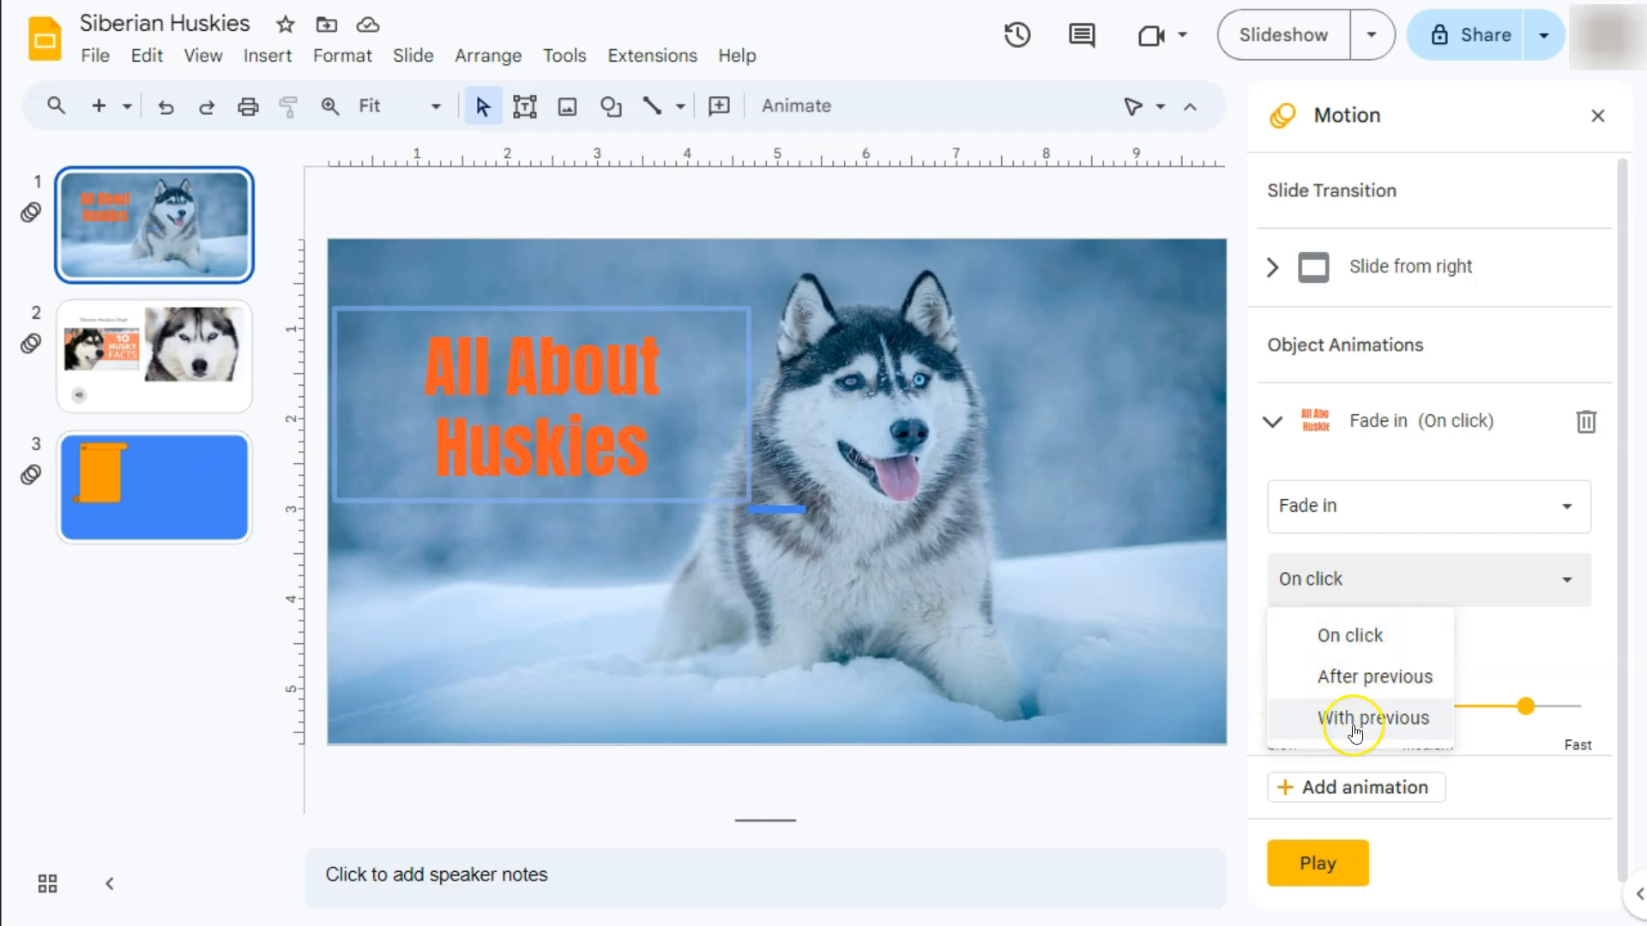
{"action": "left_click", "coordinate": [1334, 643]}
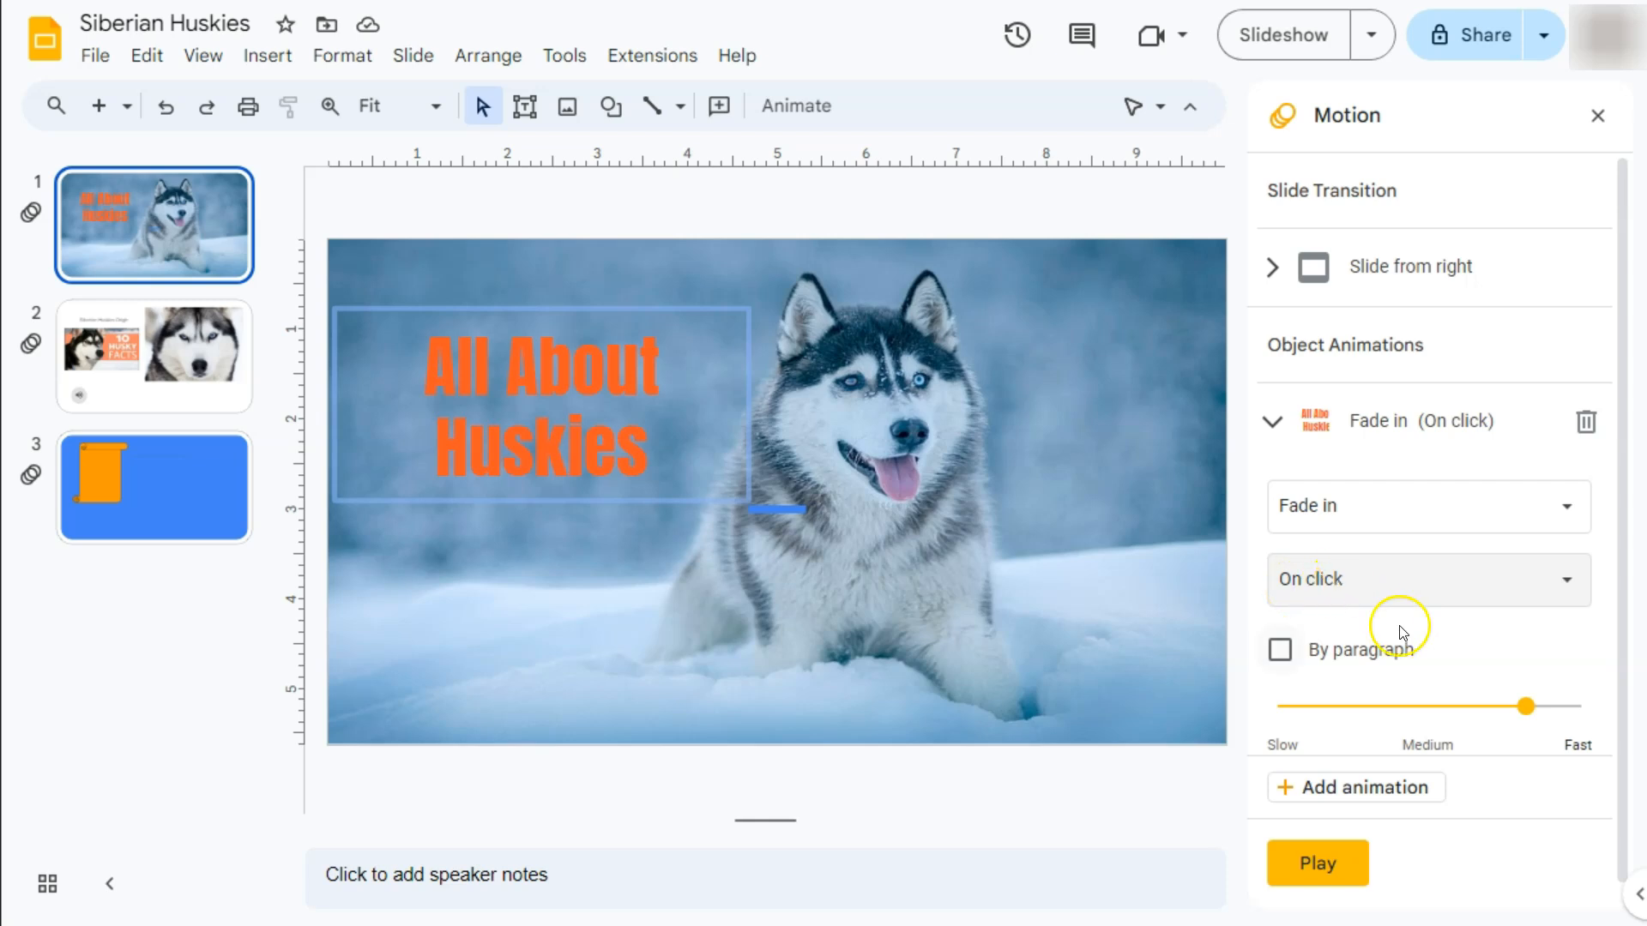
- Set the title animation's speed between Medium and Fast and preview the slide's motion effects
{"action": "scroll", "coordinate": [1424, 643], "scroll_direction": "down", "scroll_amount": 1}
{"action": "left_click", "coordinate": [1495, 684]}
{"action": "left_click_drag", "start_coordinate": [1495, 685], "coordinate": [1524, 684]}
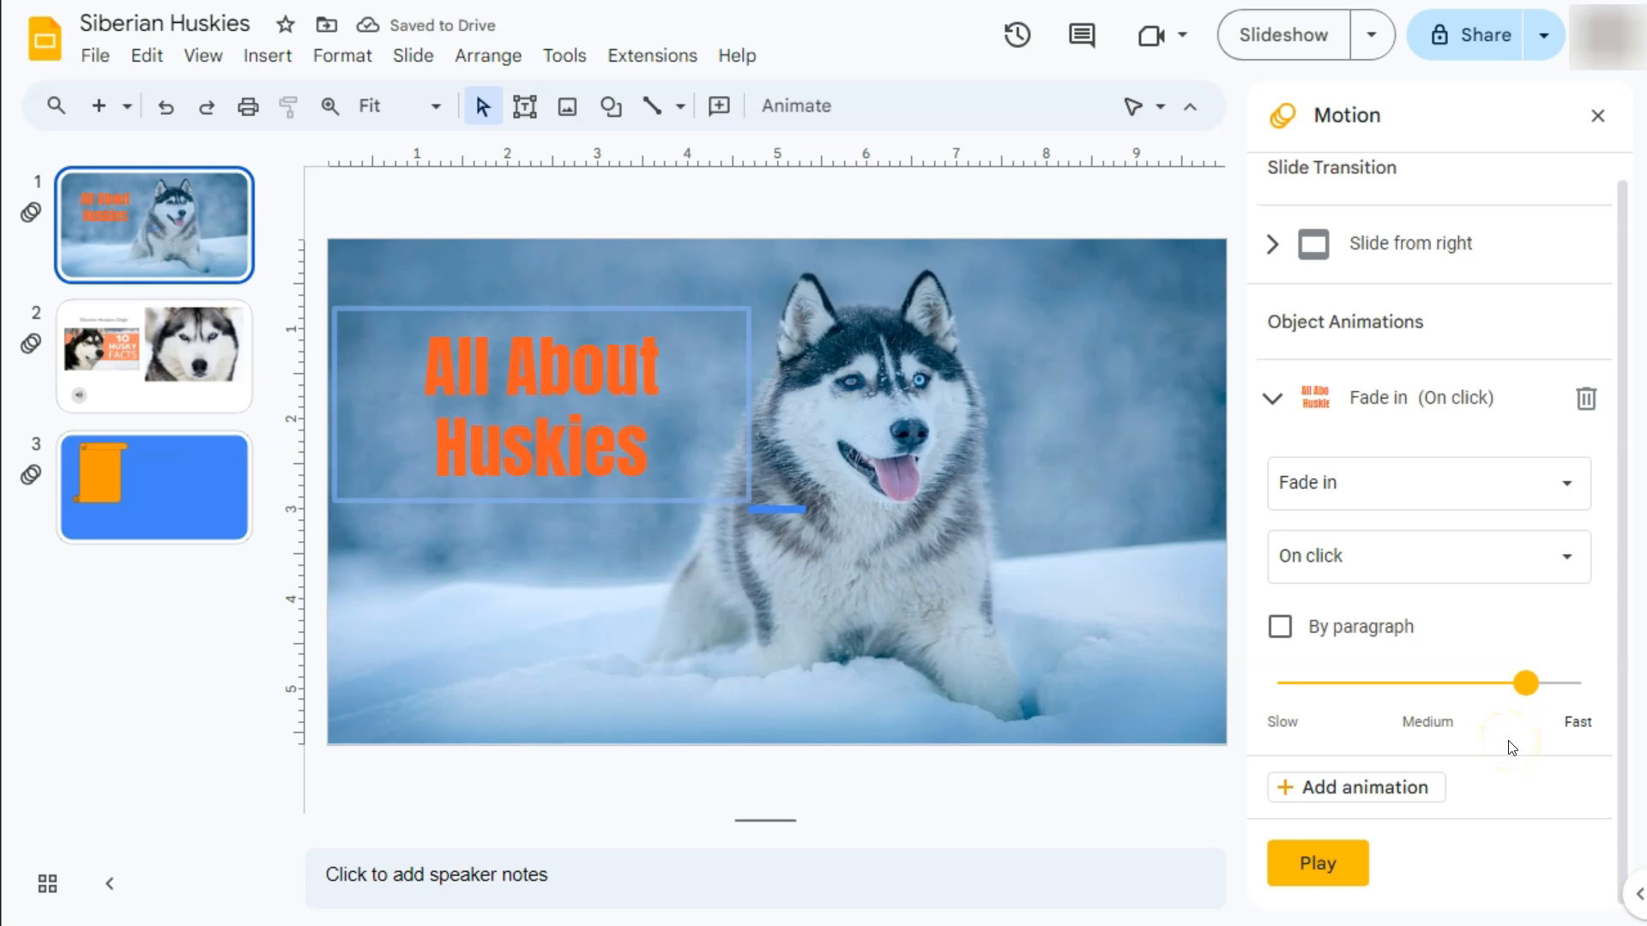
{"action": "left_click", "coordinate": [1315, 862]}
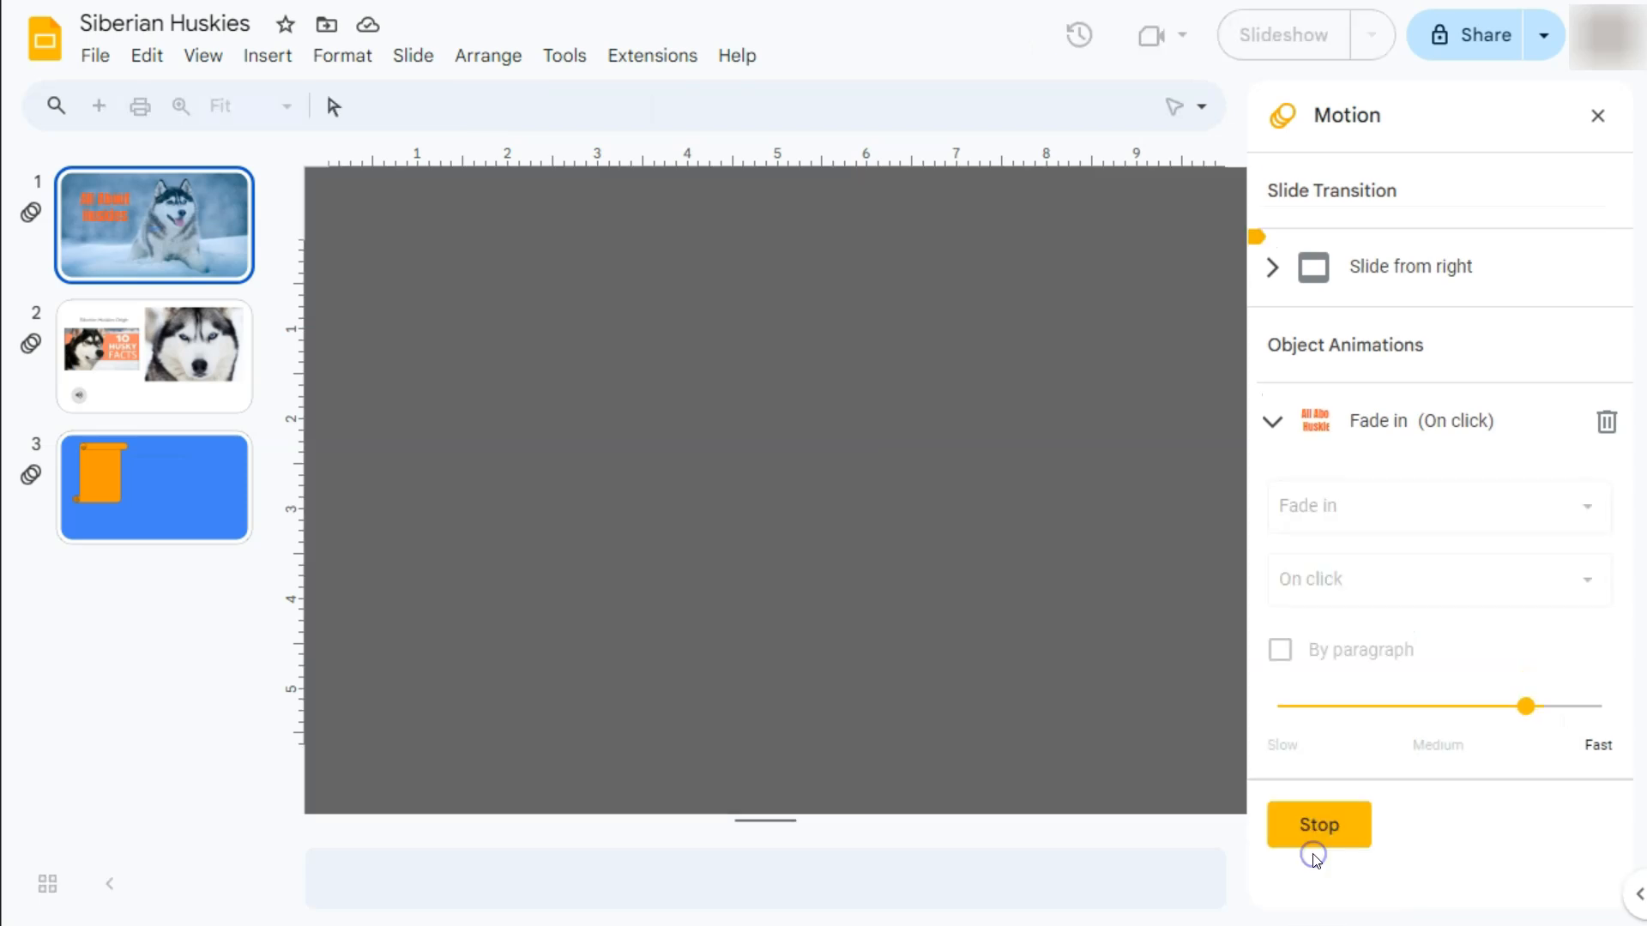